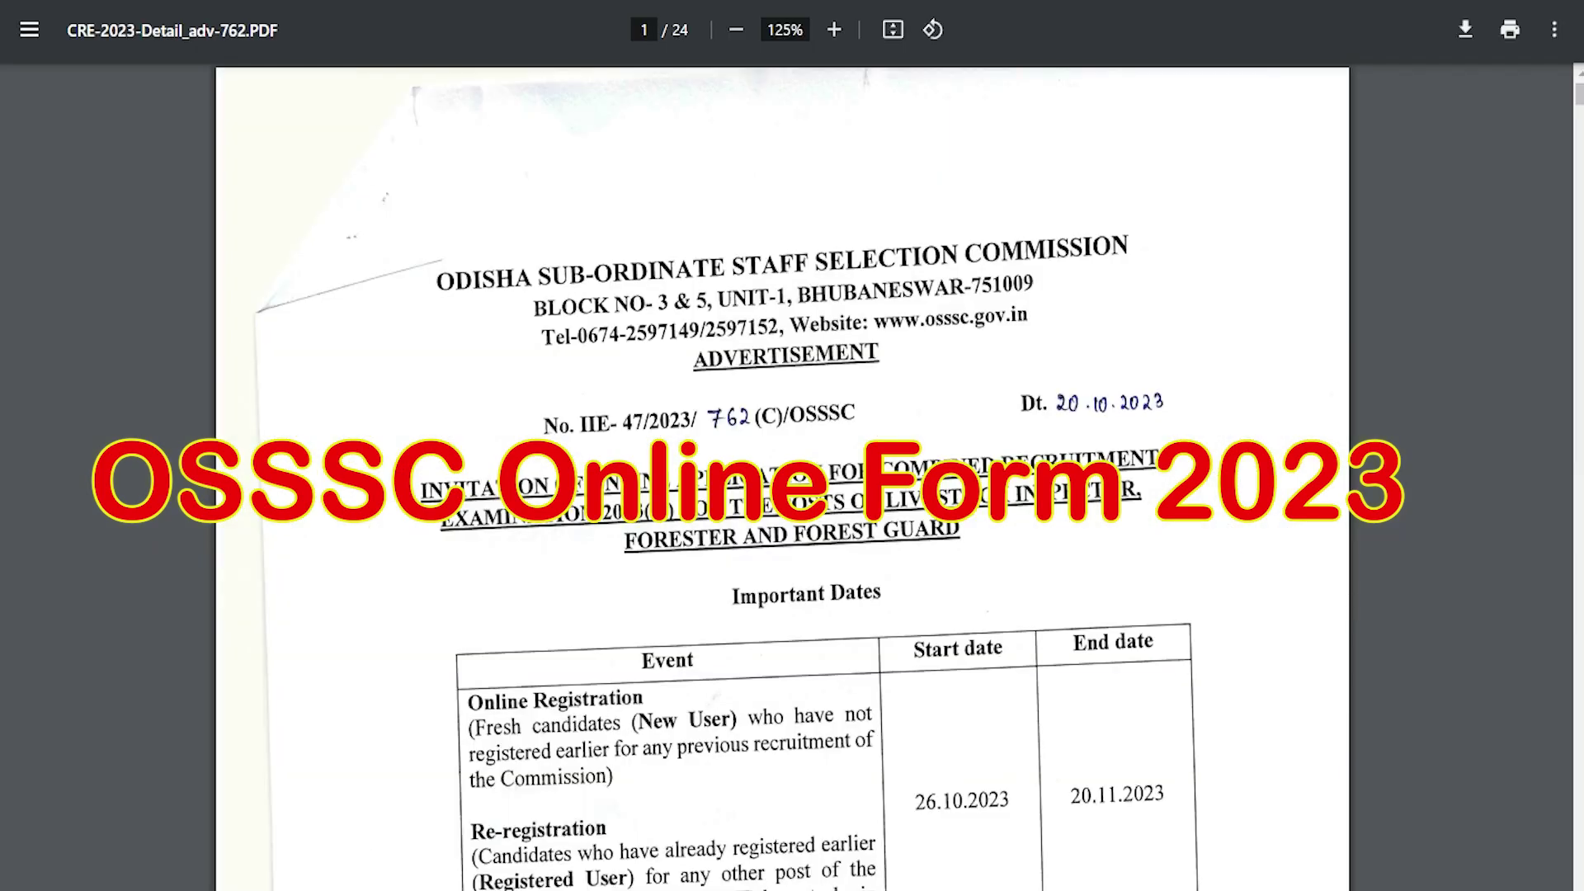
# Scroll through the OSSSC Online Form 2023 job post to review its details
pyautogui.scroll(-3, 670, 482)
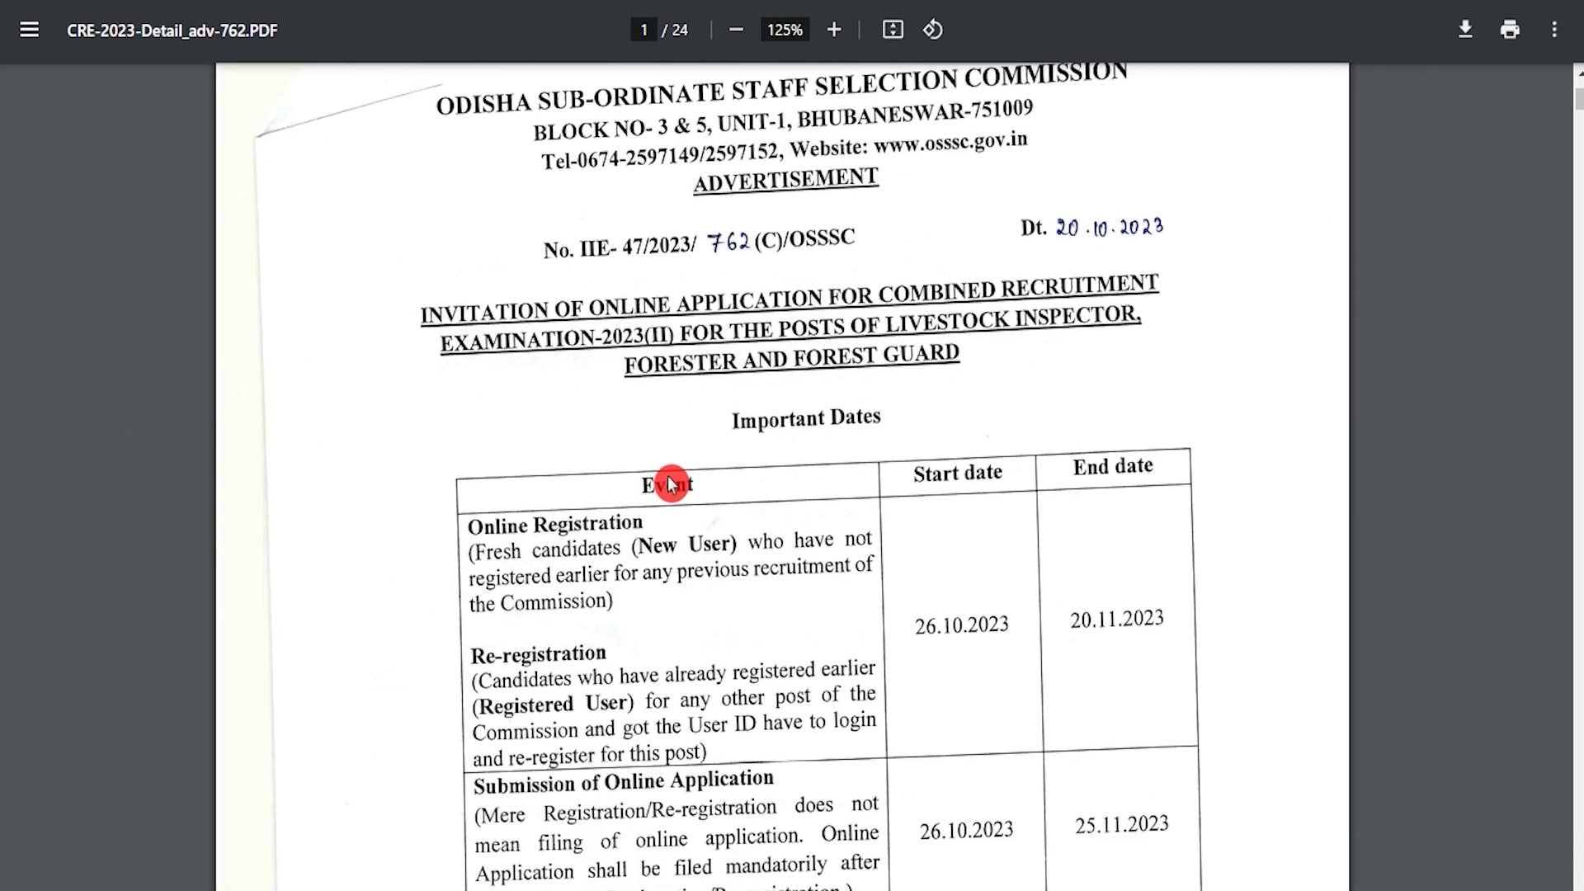
pyautogui.scroll(3, 670, 483)
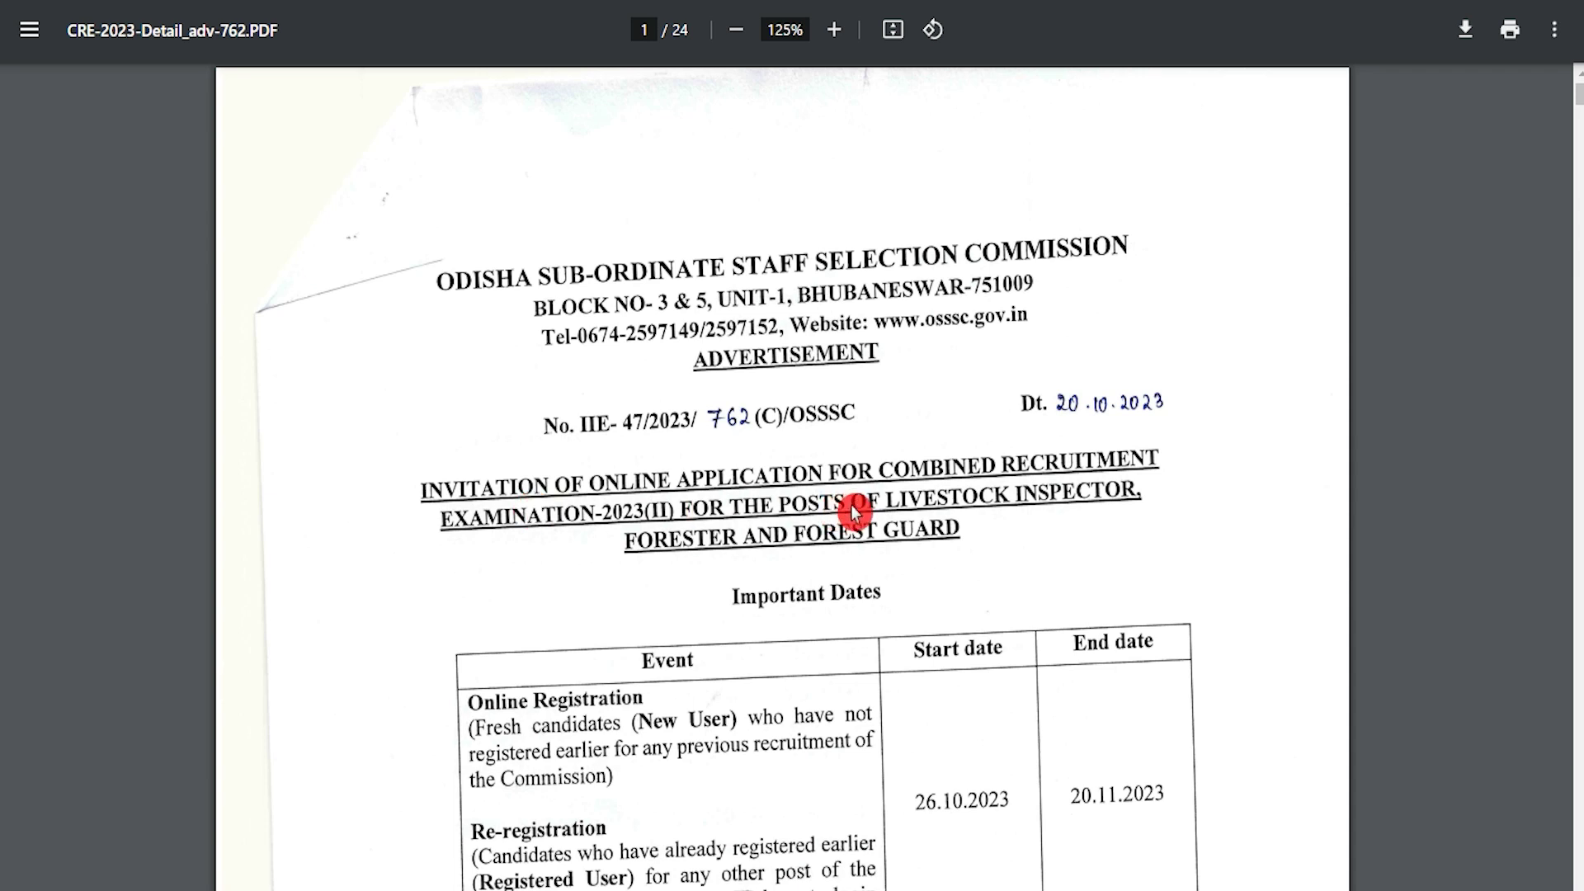
pyautogui.scroll(-3, 792, 542)
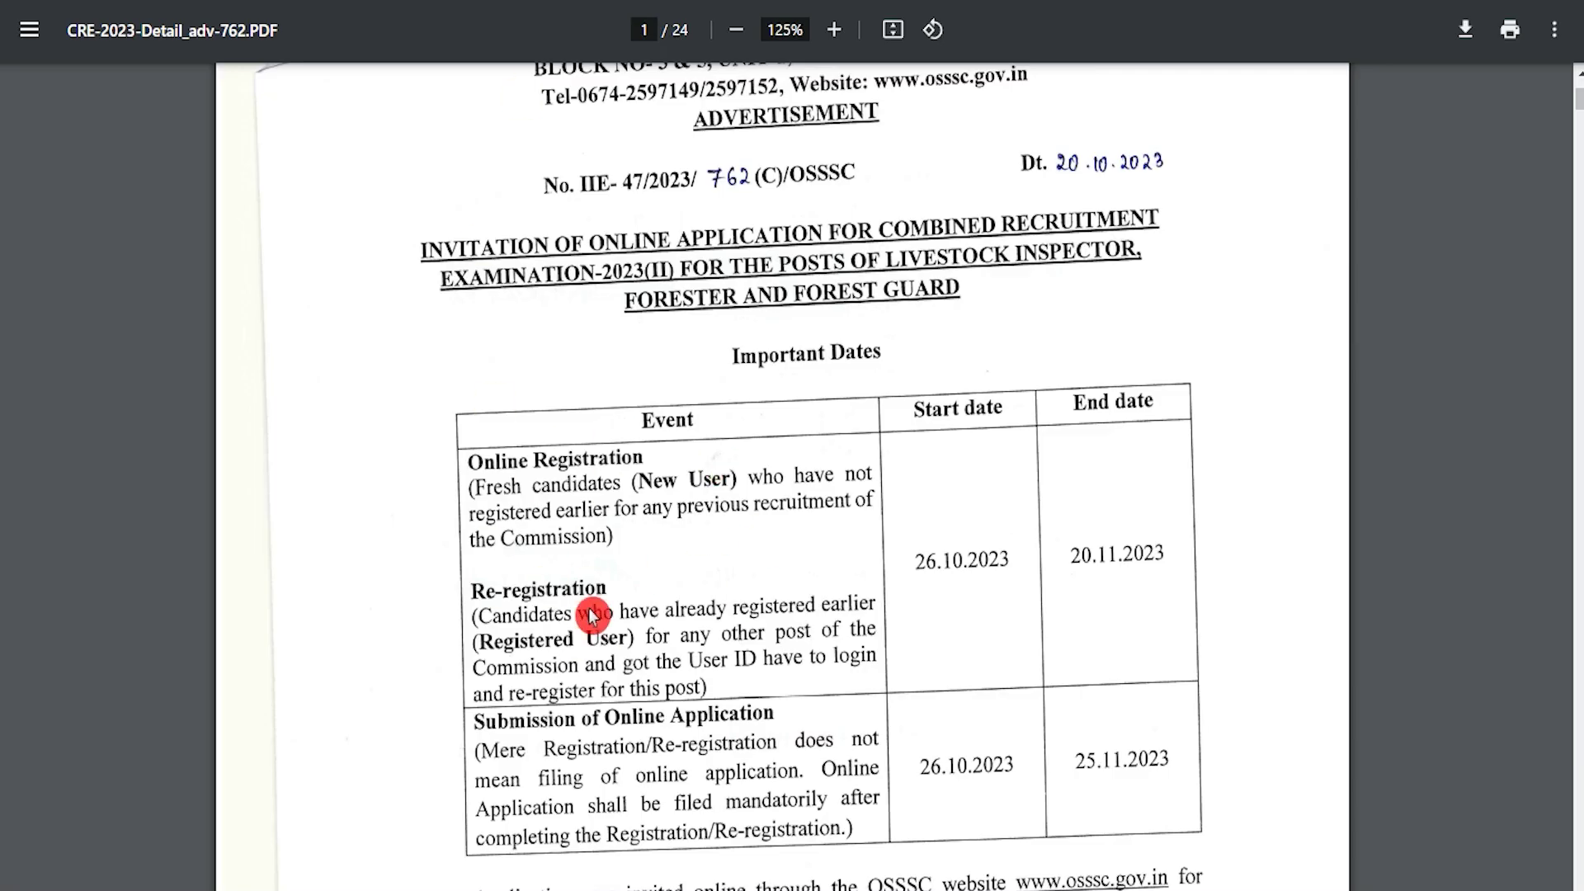
pyautogui.scroll(-10, 592, 614)
pyautogui.scroll(6, 592, 616)
pyautogui.scroll(6, 592, 614)
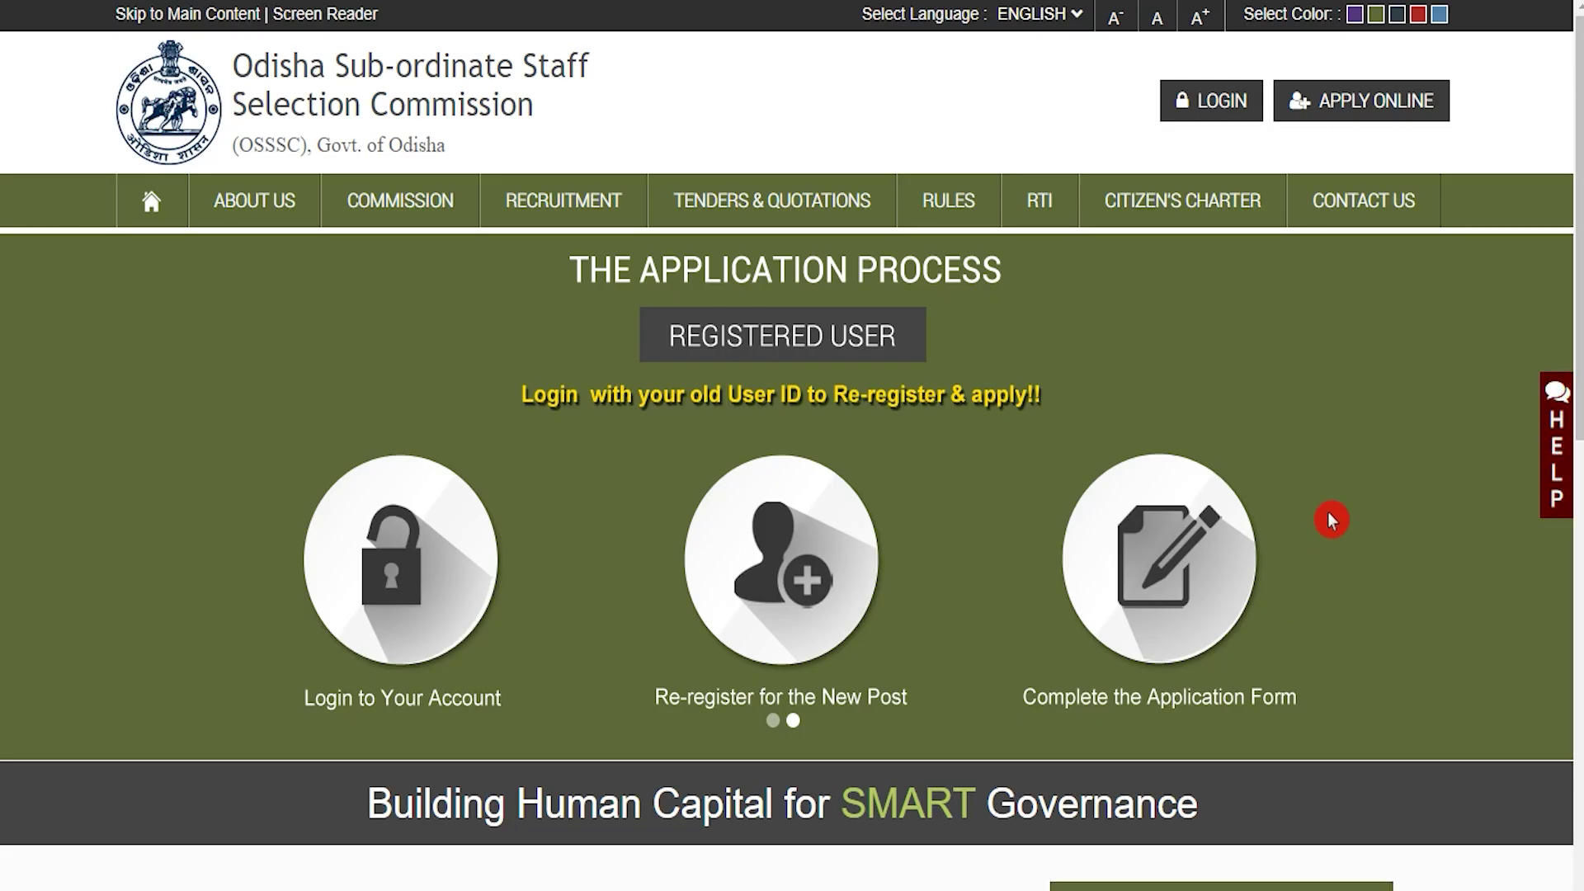
pyautogui.scroll(-11, 1329, 518)
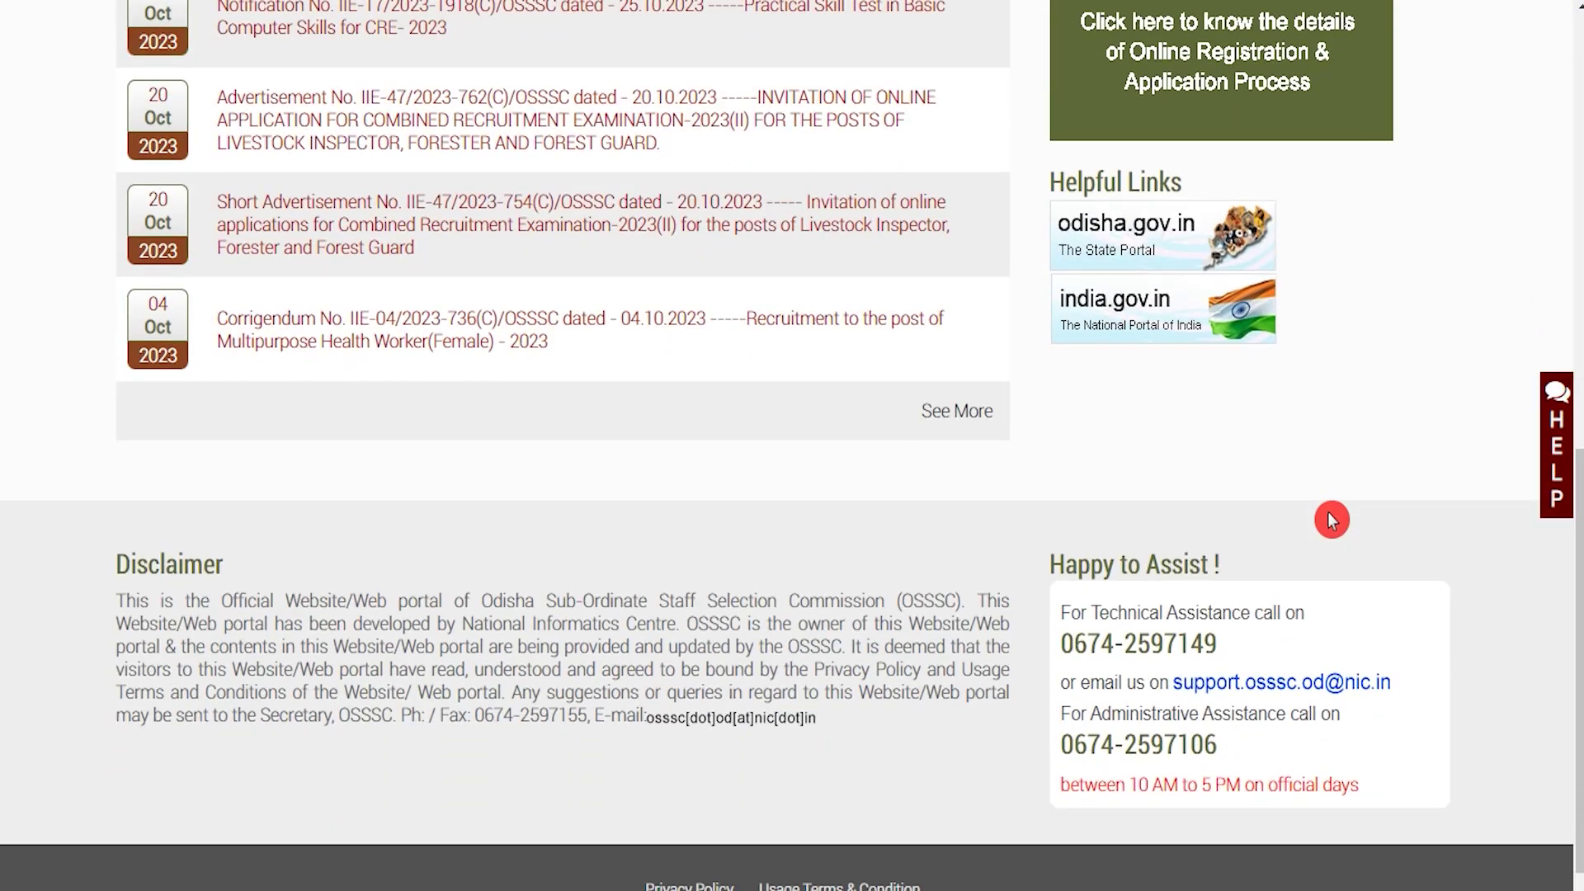
pyautogui.scroll(-1, 1329, 518)
pyautogui.scroll(2, 1330, 518)
pyautogui.scroll(8, 1330, 519)
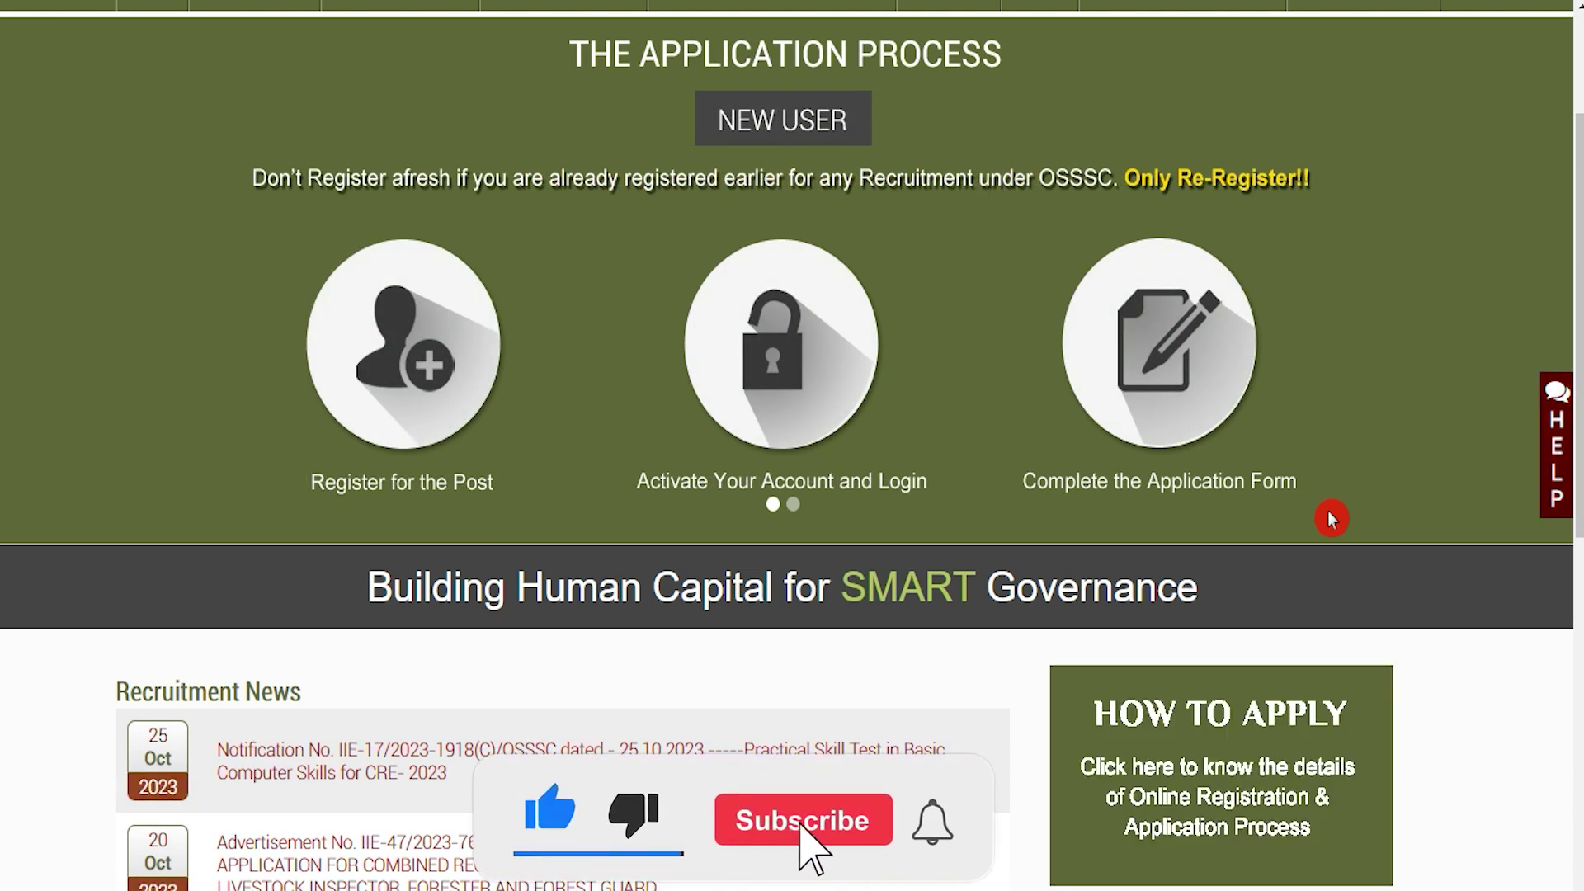
pyautogui.scroll(3, 1330, 518)
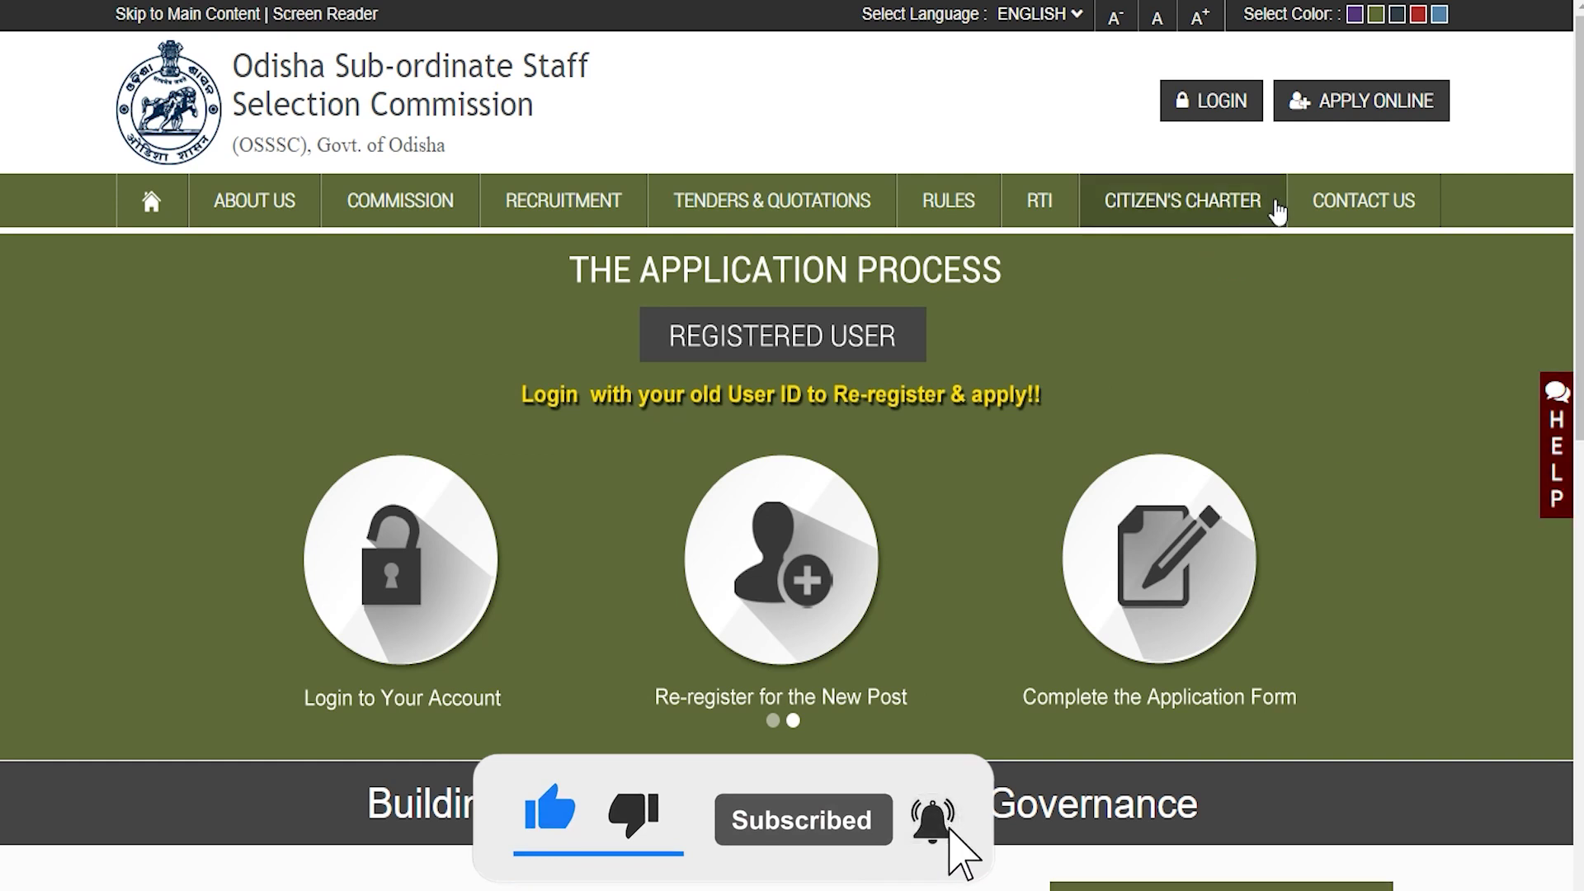
pyautogui.moveTo(582, 197)
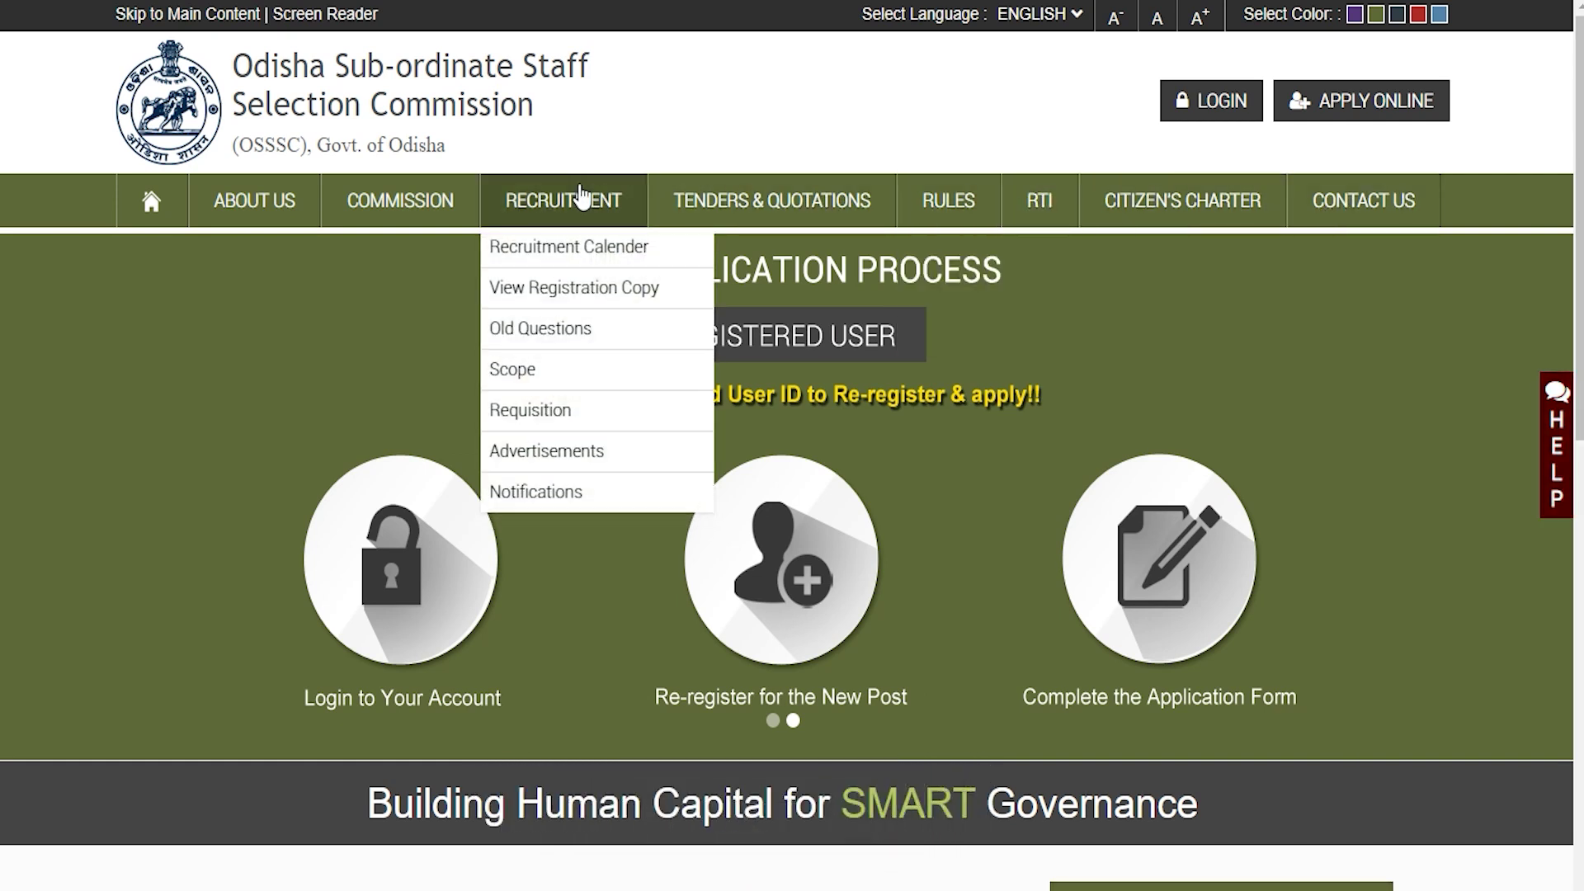
pyautogui.moveTo(281, 199)
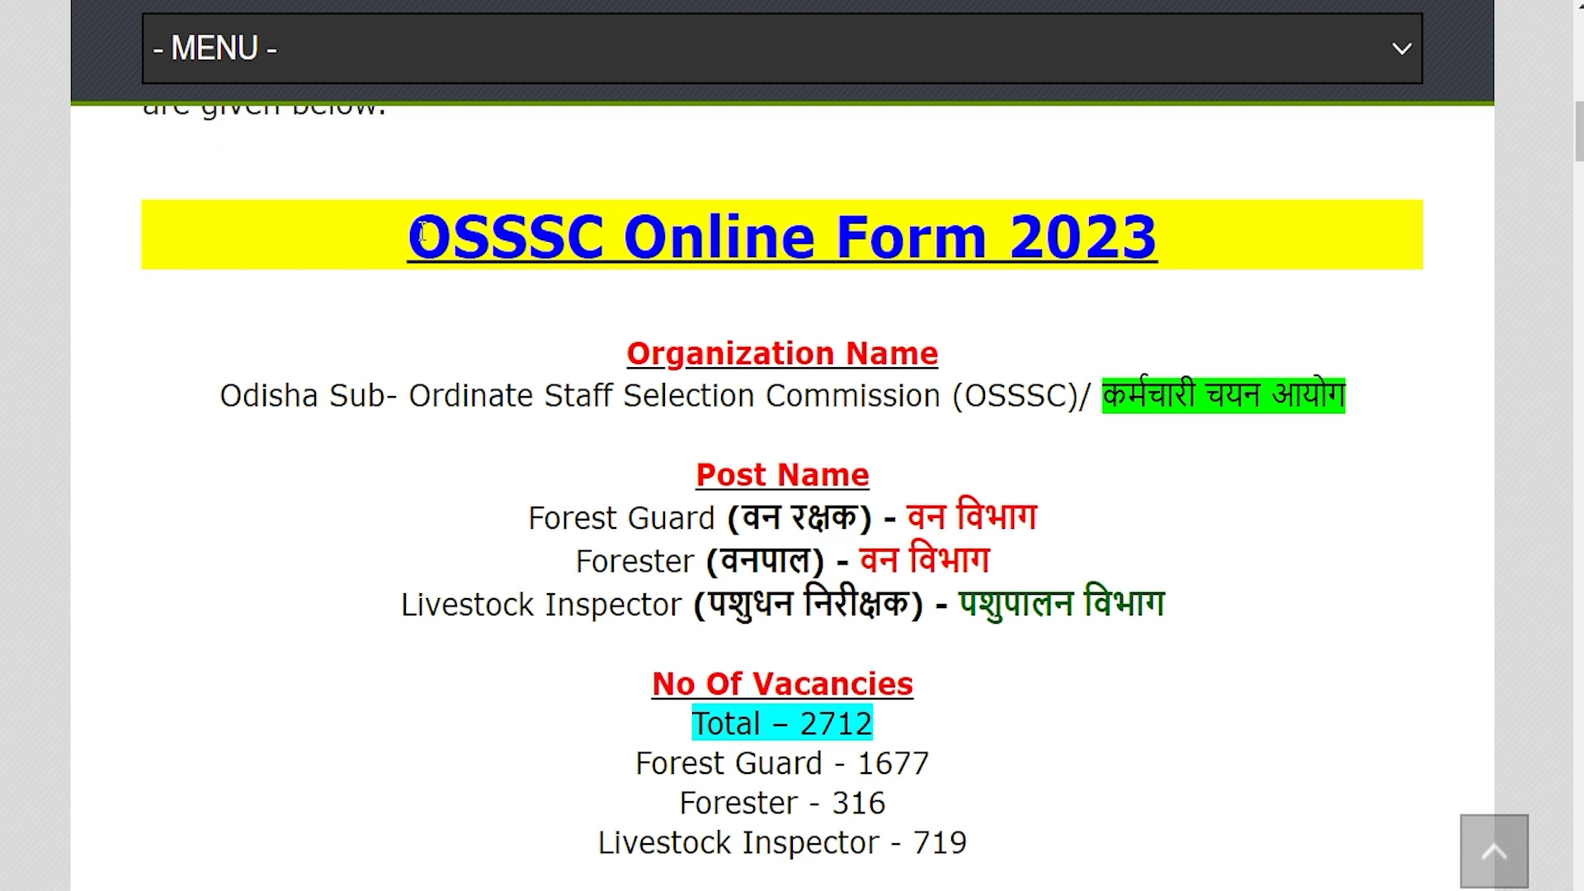
# Highlight the title, organisation, Forest Guard, Forester and Livestock Inspector posts, and 2712 vacancies
pyautogui.moveTo(422, 233); pyautogui.dragTo(1152, 231)
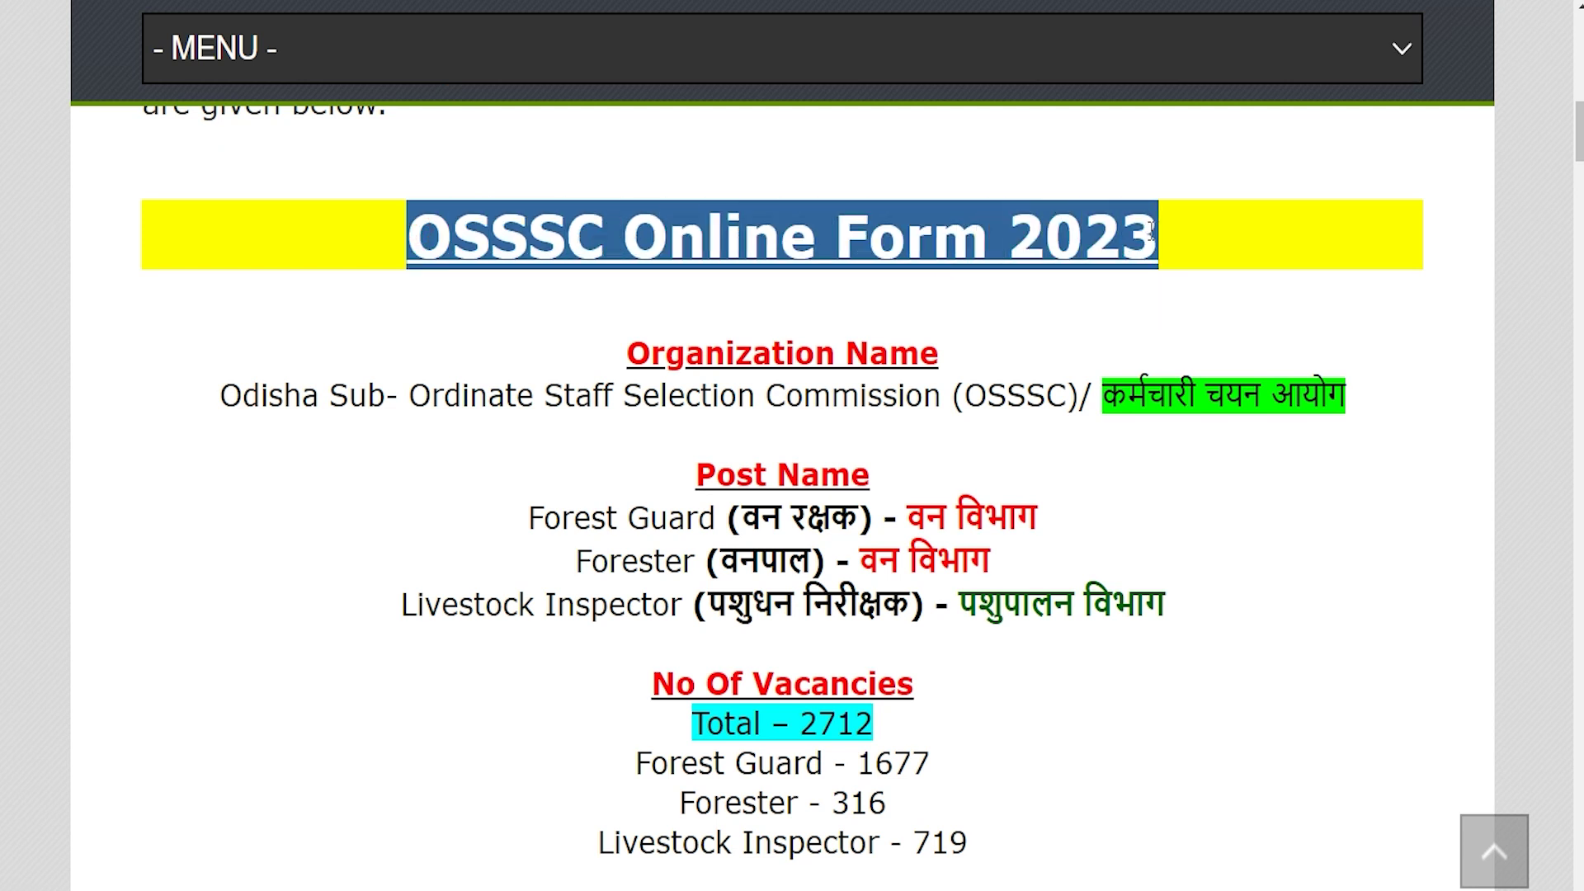
pyautogui.moveTo(269, 396); pyautogui.dragTo(1101, 396)
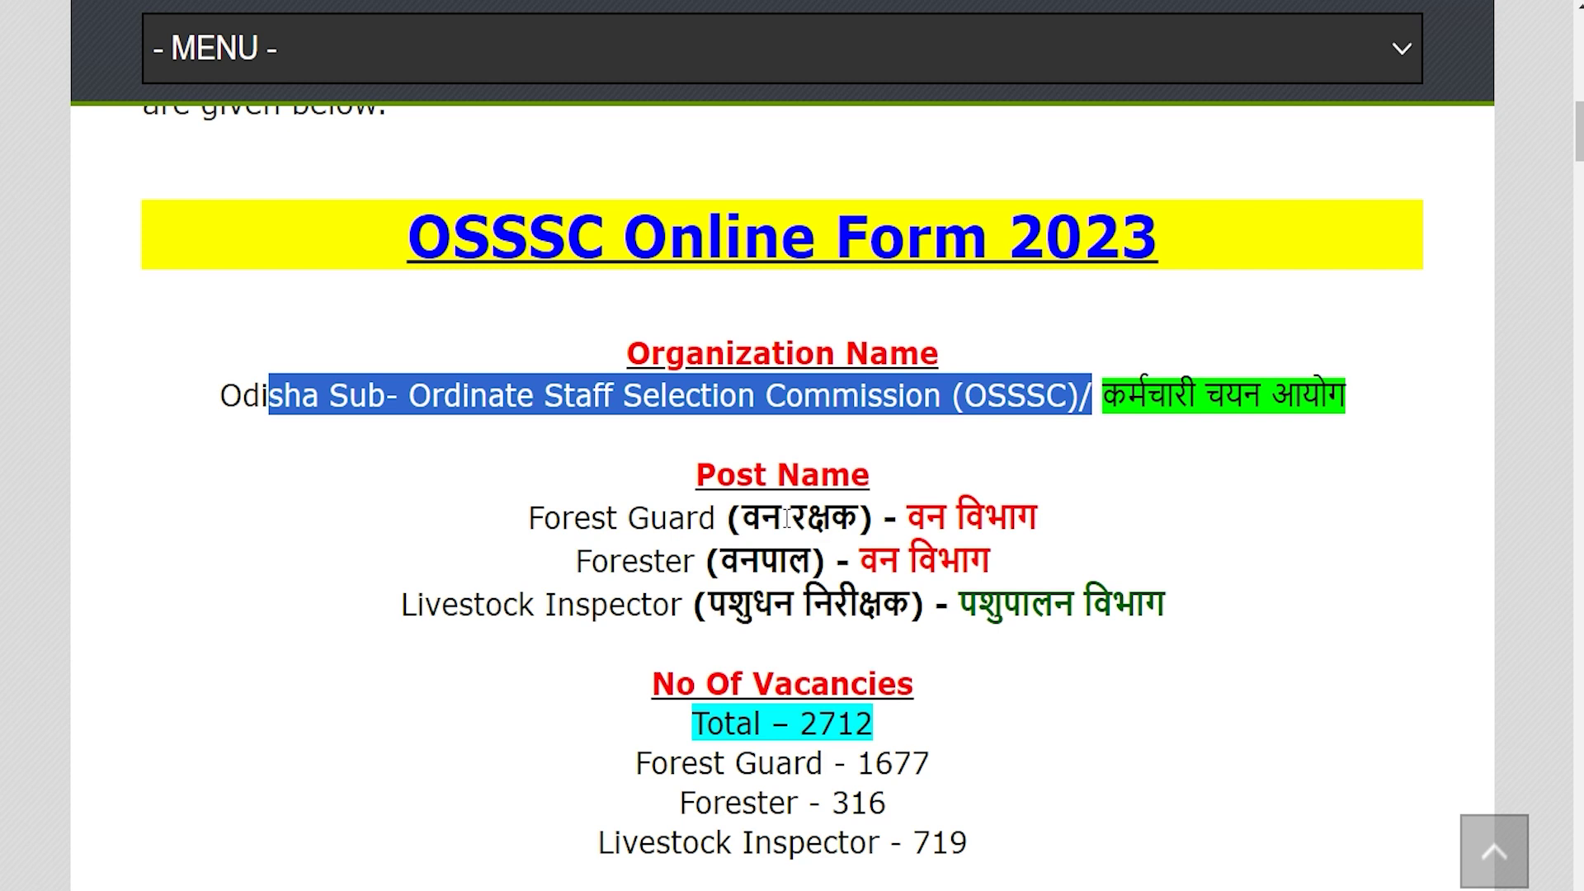
pyautogui.moveTo(555, 504); pyautogui.dragTo(1041, 516)
pyautogui.moveTo(578, 560); pyautogui.dragTo(788, 564)
pyautogui.moveTo(442, 605); pyautogui.dragTo(852, 640)
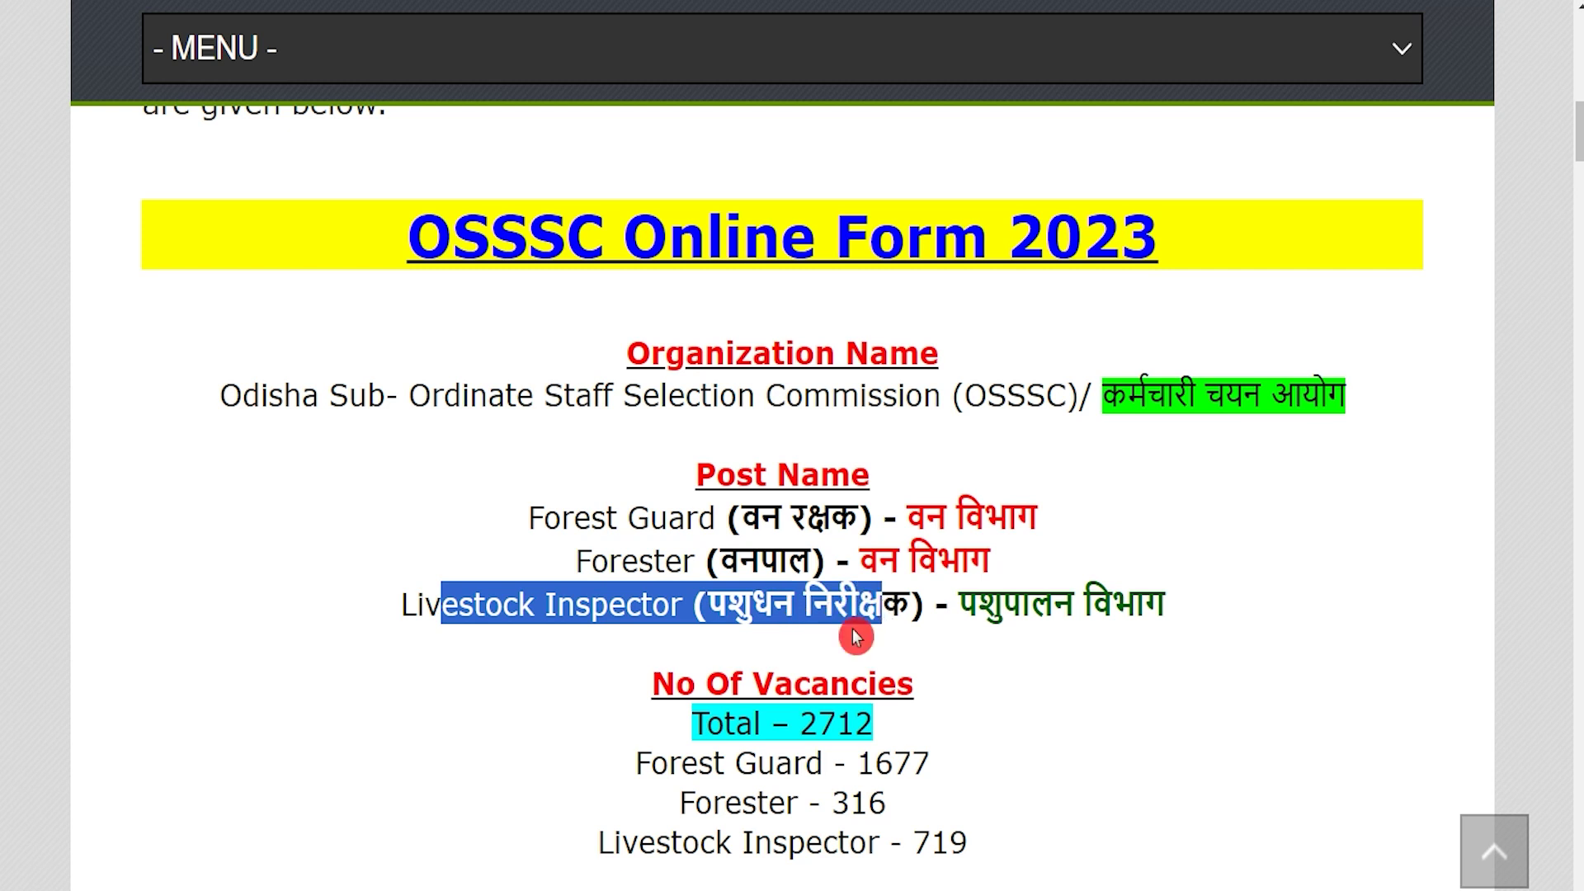
pyautogui.moveTo(703, 722); pyautogui.dragTo(873, 724)
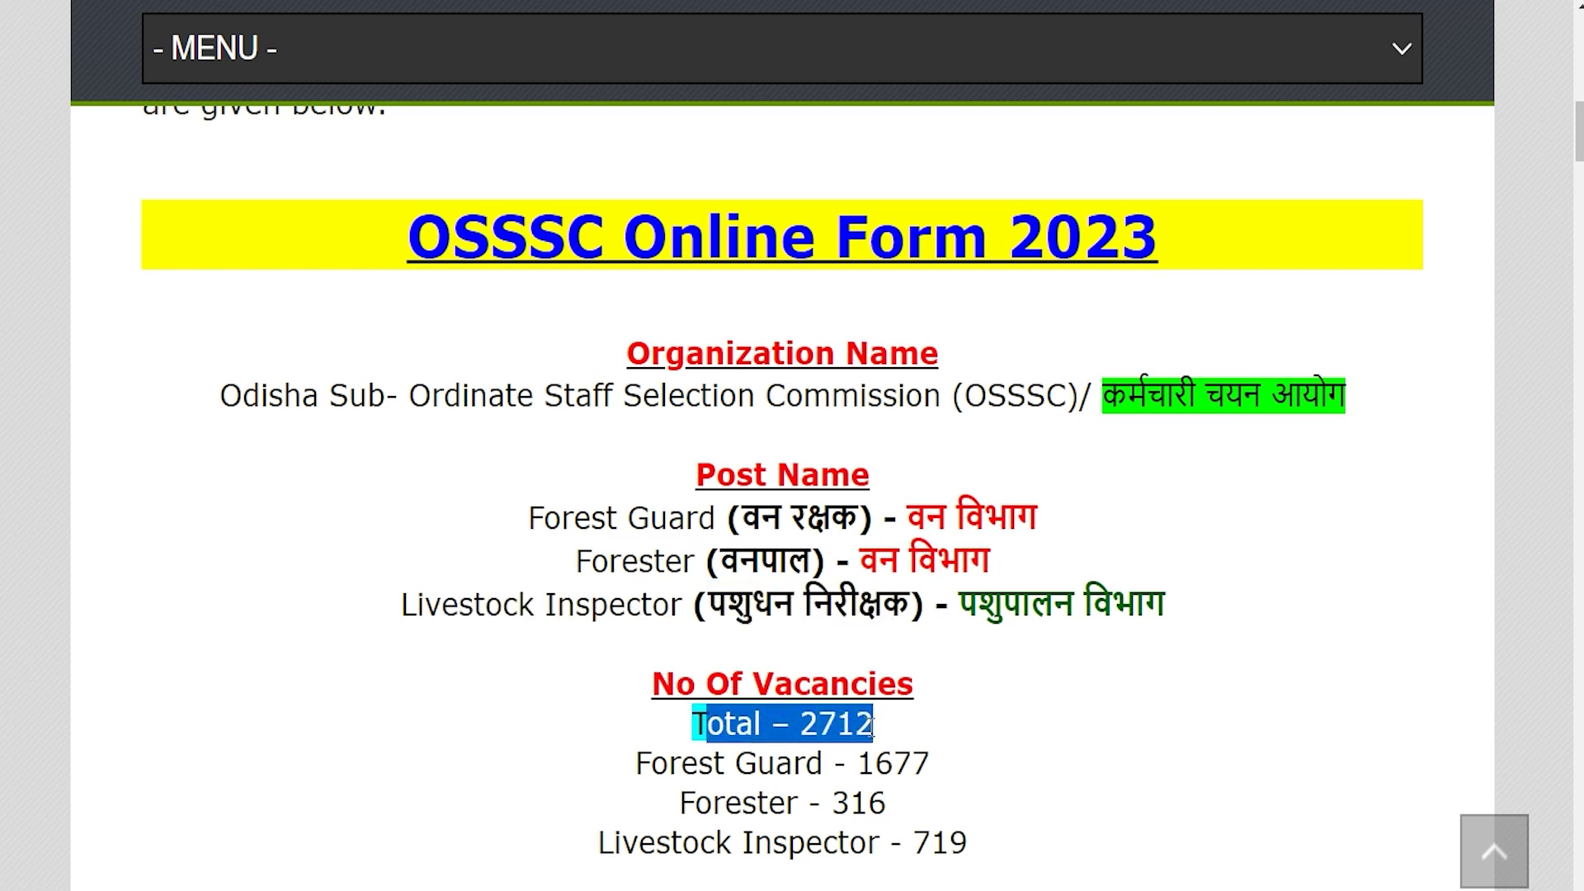
# Highlight the 26 October 2023 start date and other key lines further down
pyautogui.scroll(-3, 818, 689)
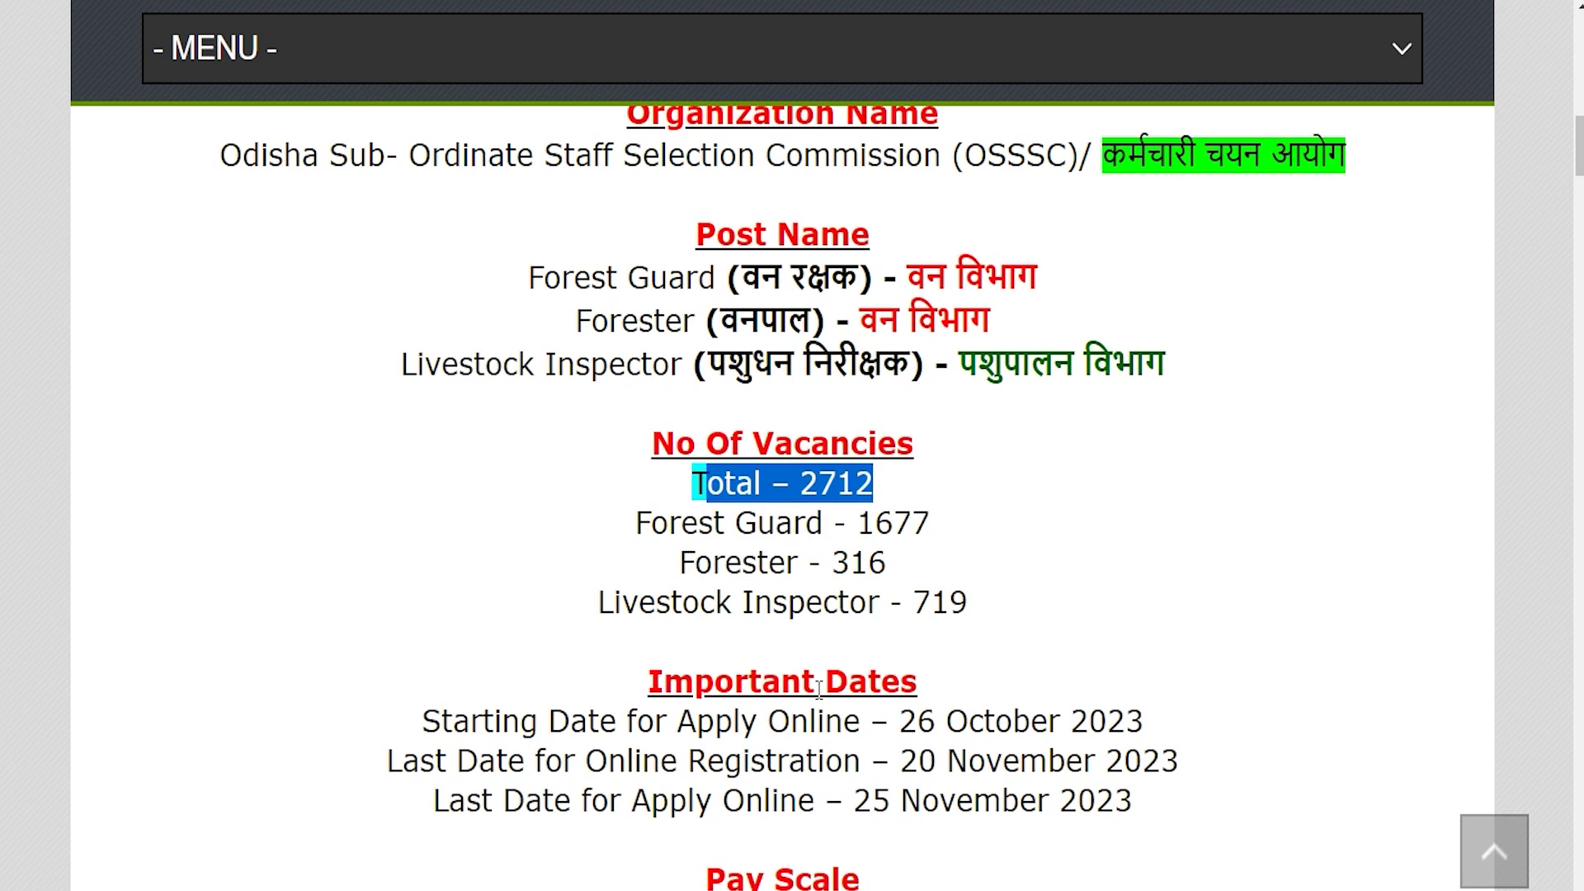
pyautogui.moveTo(901, 723); pyautogui.dragTo(1144, 726)
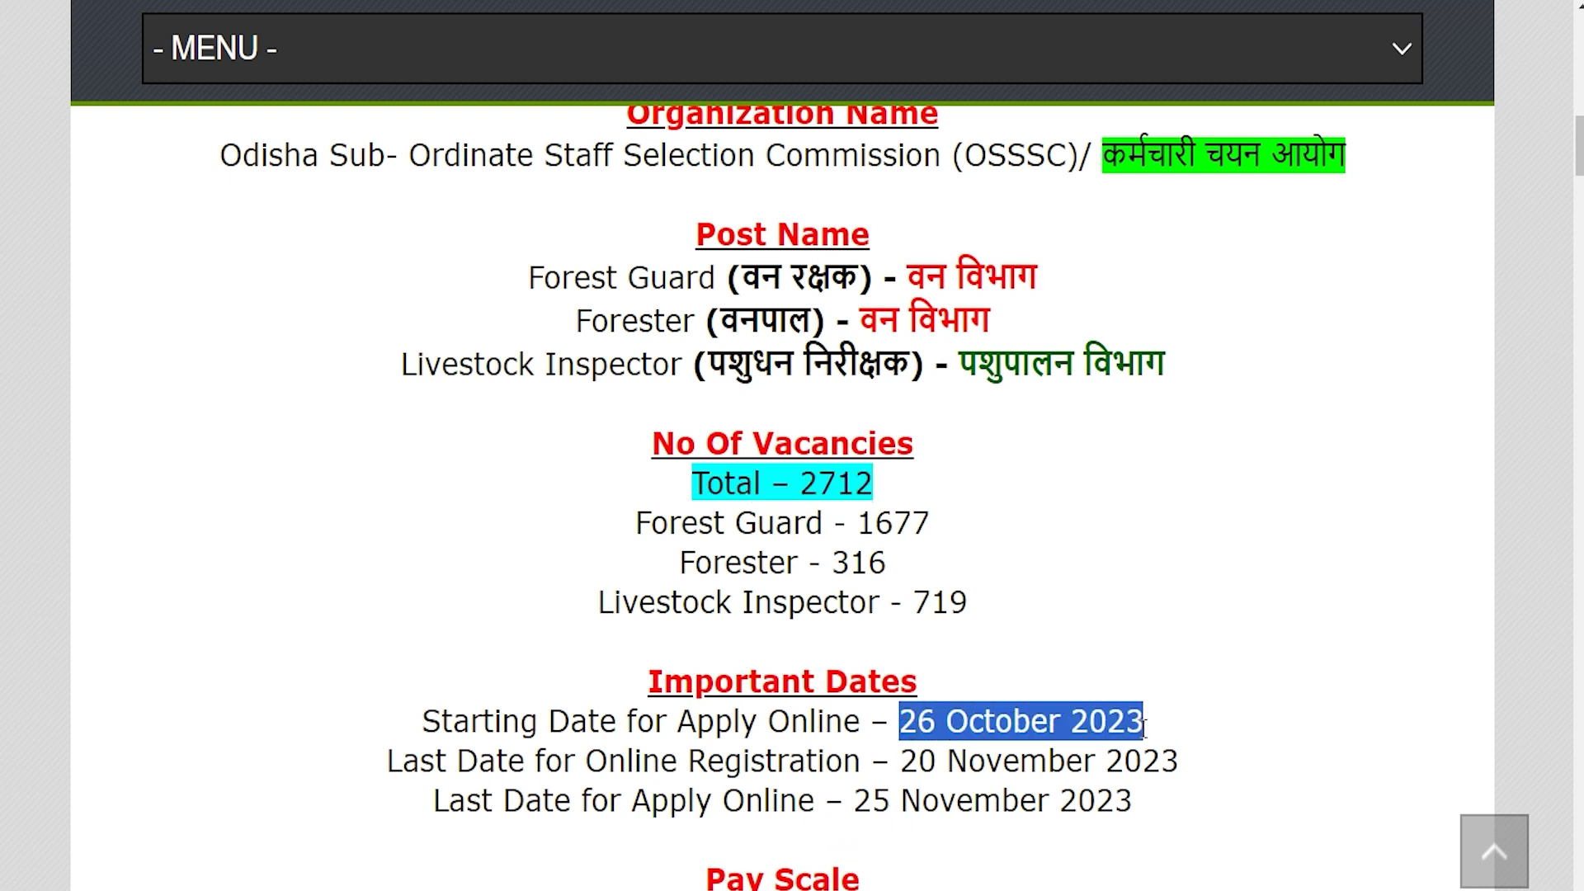
pyautogui.moveTo(901, 760); pyautogui.dragTo(1179, 763)
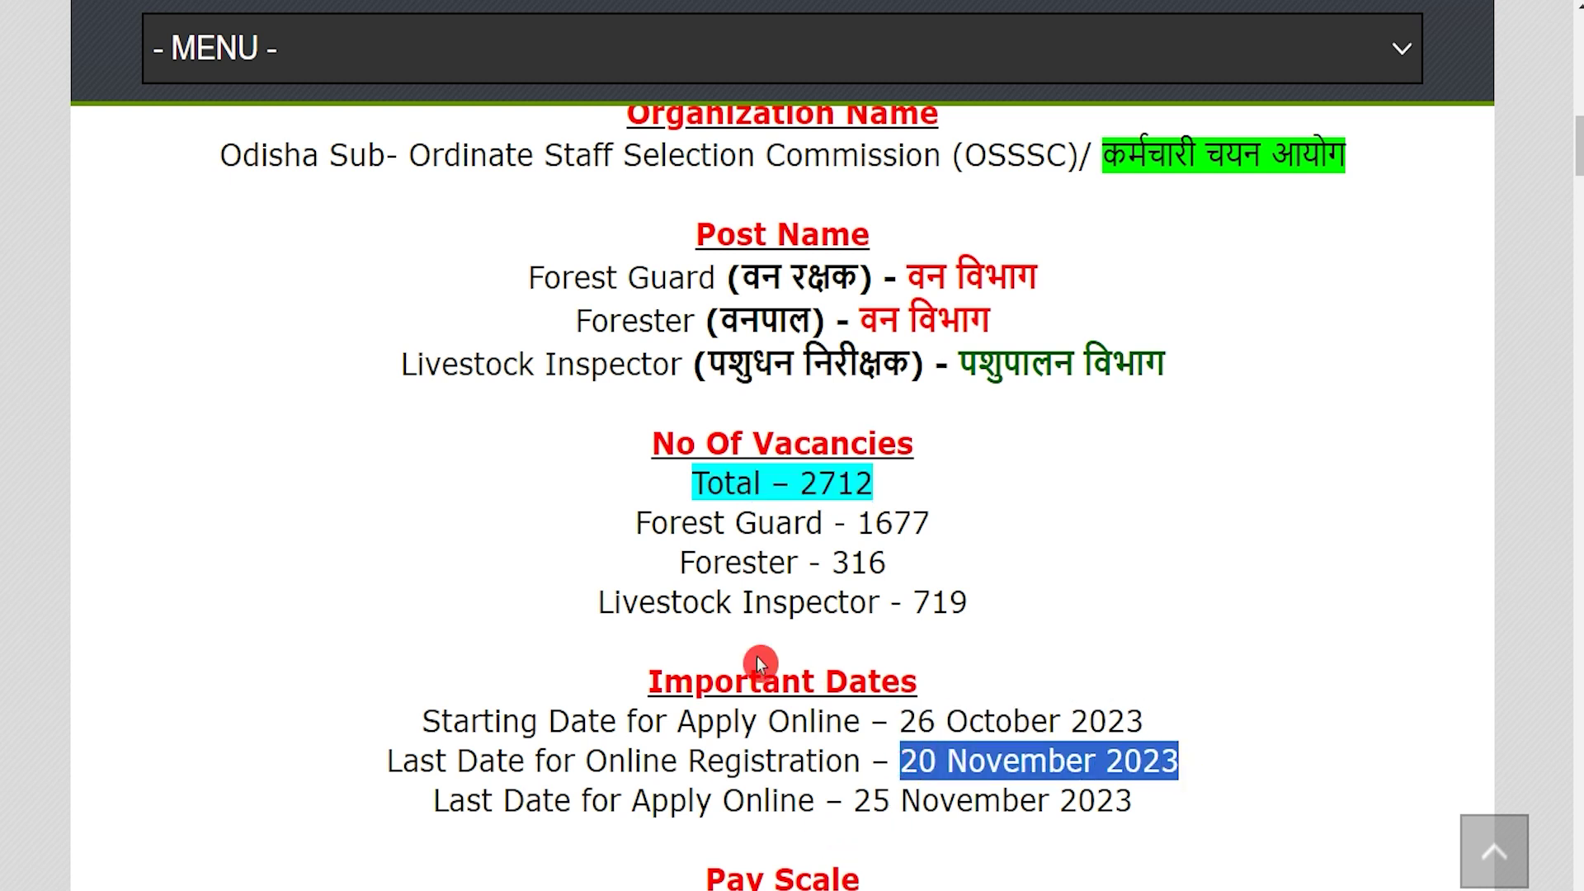
pyautogui.scroll(-5, 759, 664)
pyautogui.scroll(-1, 760, 664)
pyautogui.moveTo(834, 635); pyautogui.dragTo(1053, 691)
pyautogui.scroll(-4, 859, 673)
pyautogui.scroll(-3, 859, 673)
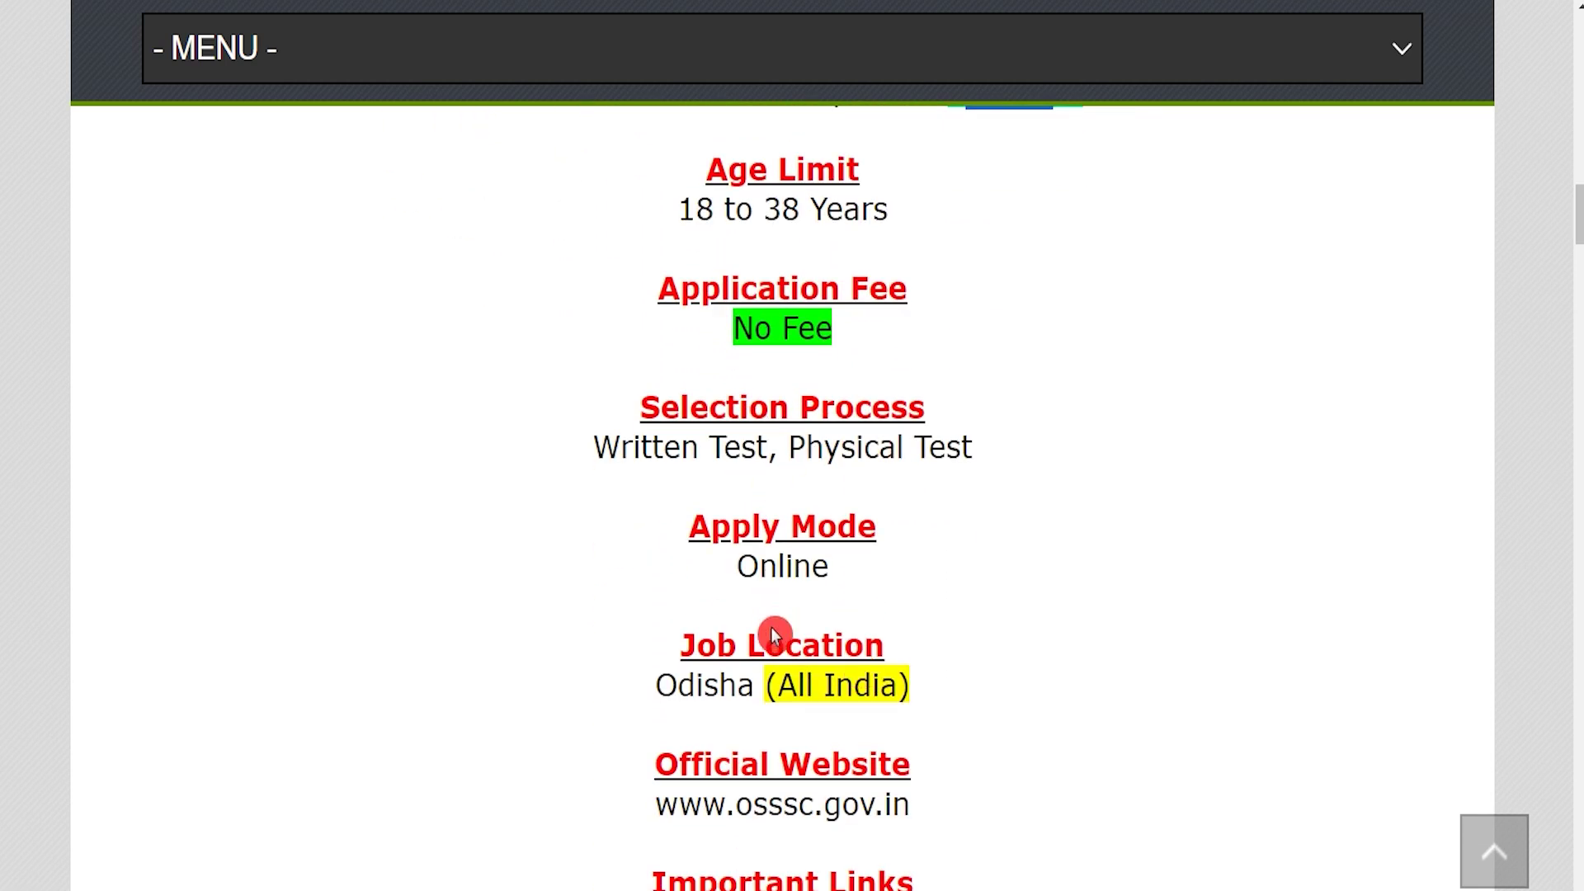
pyautogui.scroll(-2, 749, 720)
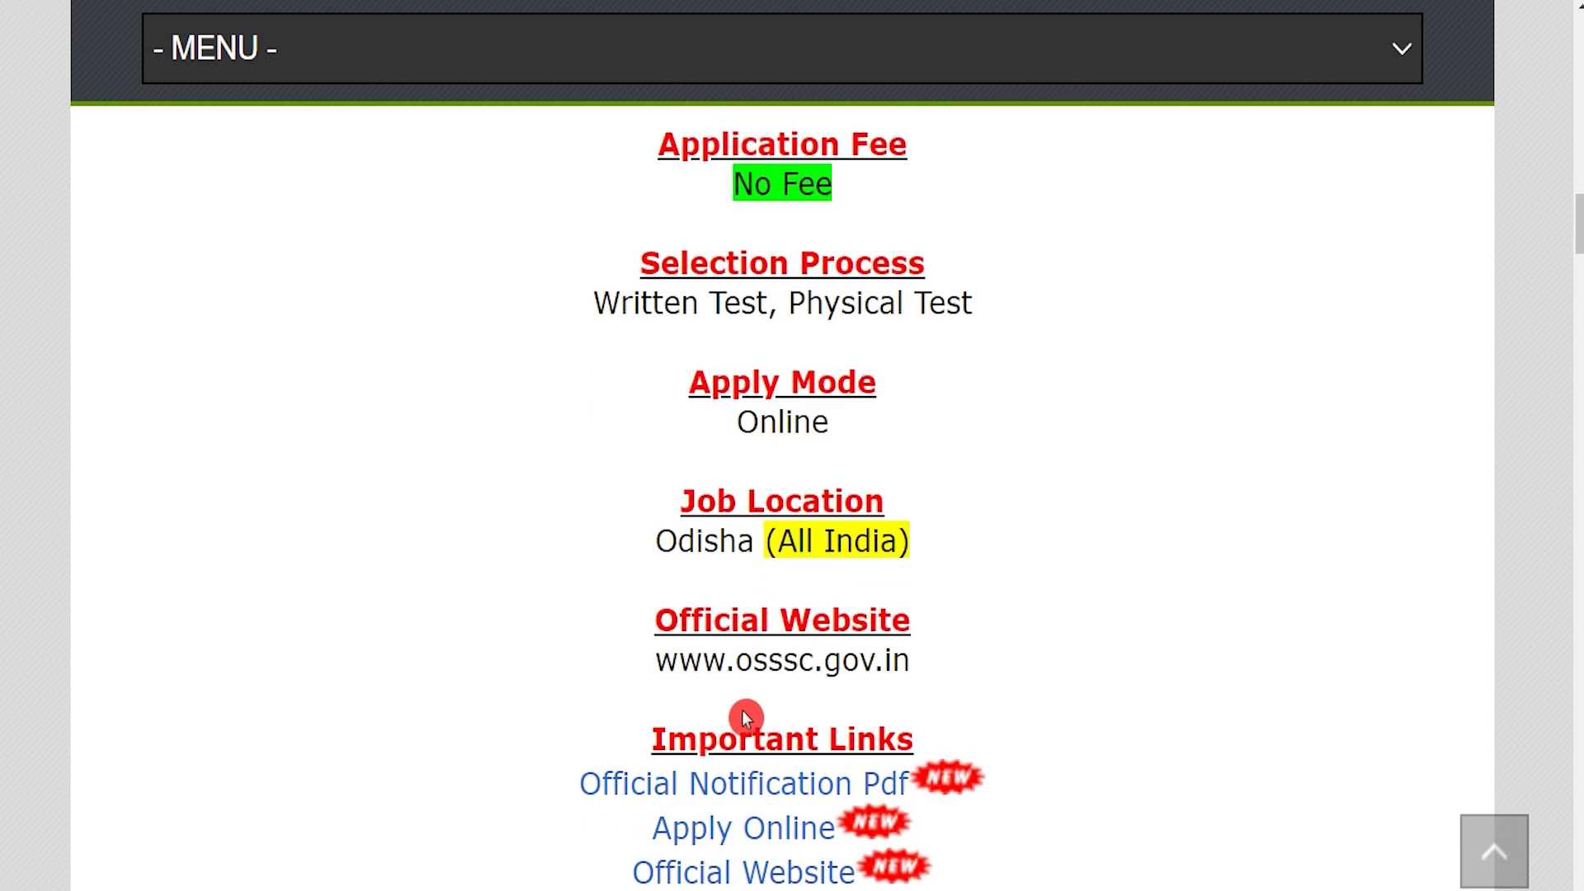
# Open the Official Notification Pdf from the Important Links section
pyautogui.moveTo(669, 738); pyautogui.dragTo(877, 740)
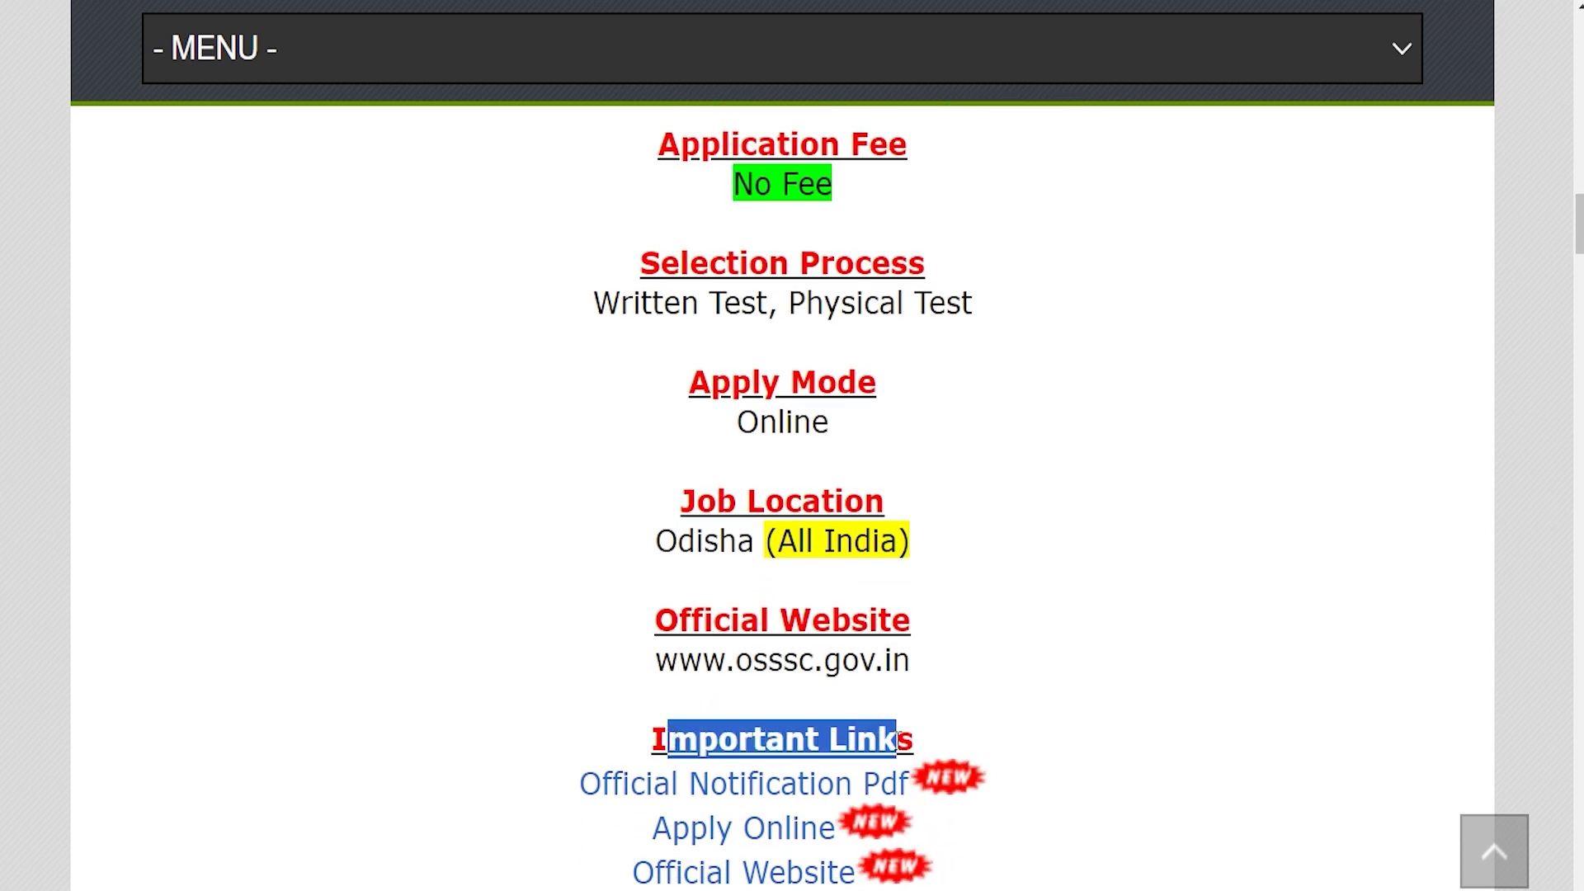
pyautogui.moveTo(520, 782); pyautogui.dragTo(858, 784)
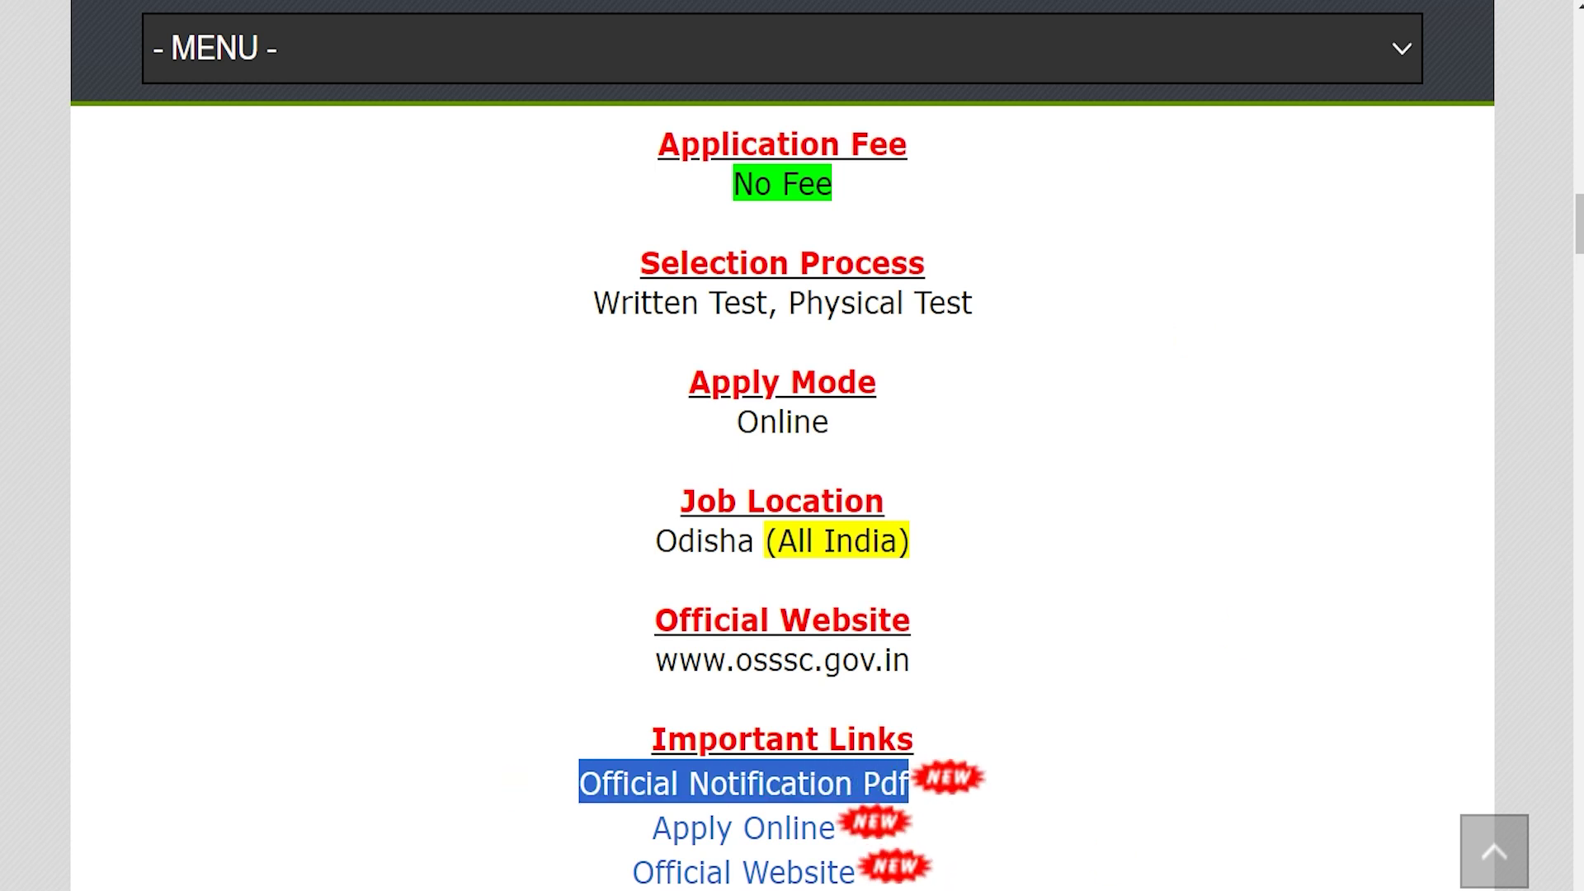
pyautogui.click(742, 784)
# Scroll through the notification PDF, then highlight the Apply Online link back on the job page
pyautogui.scroll(-10, 700, 672)
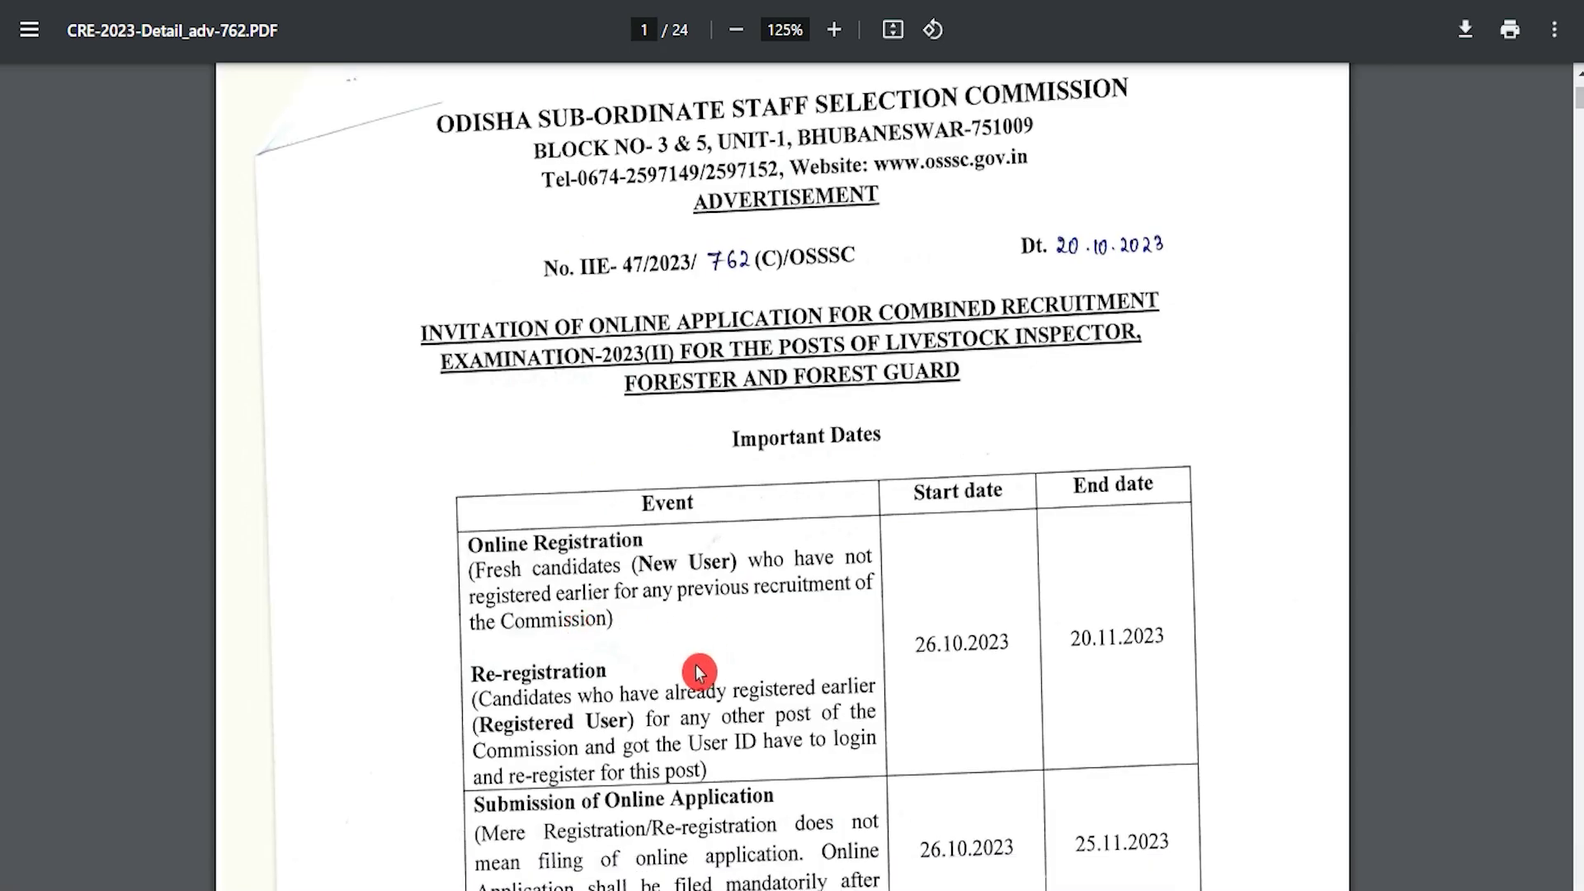
pyautogui.scroll(-20, 700, 672)
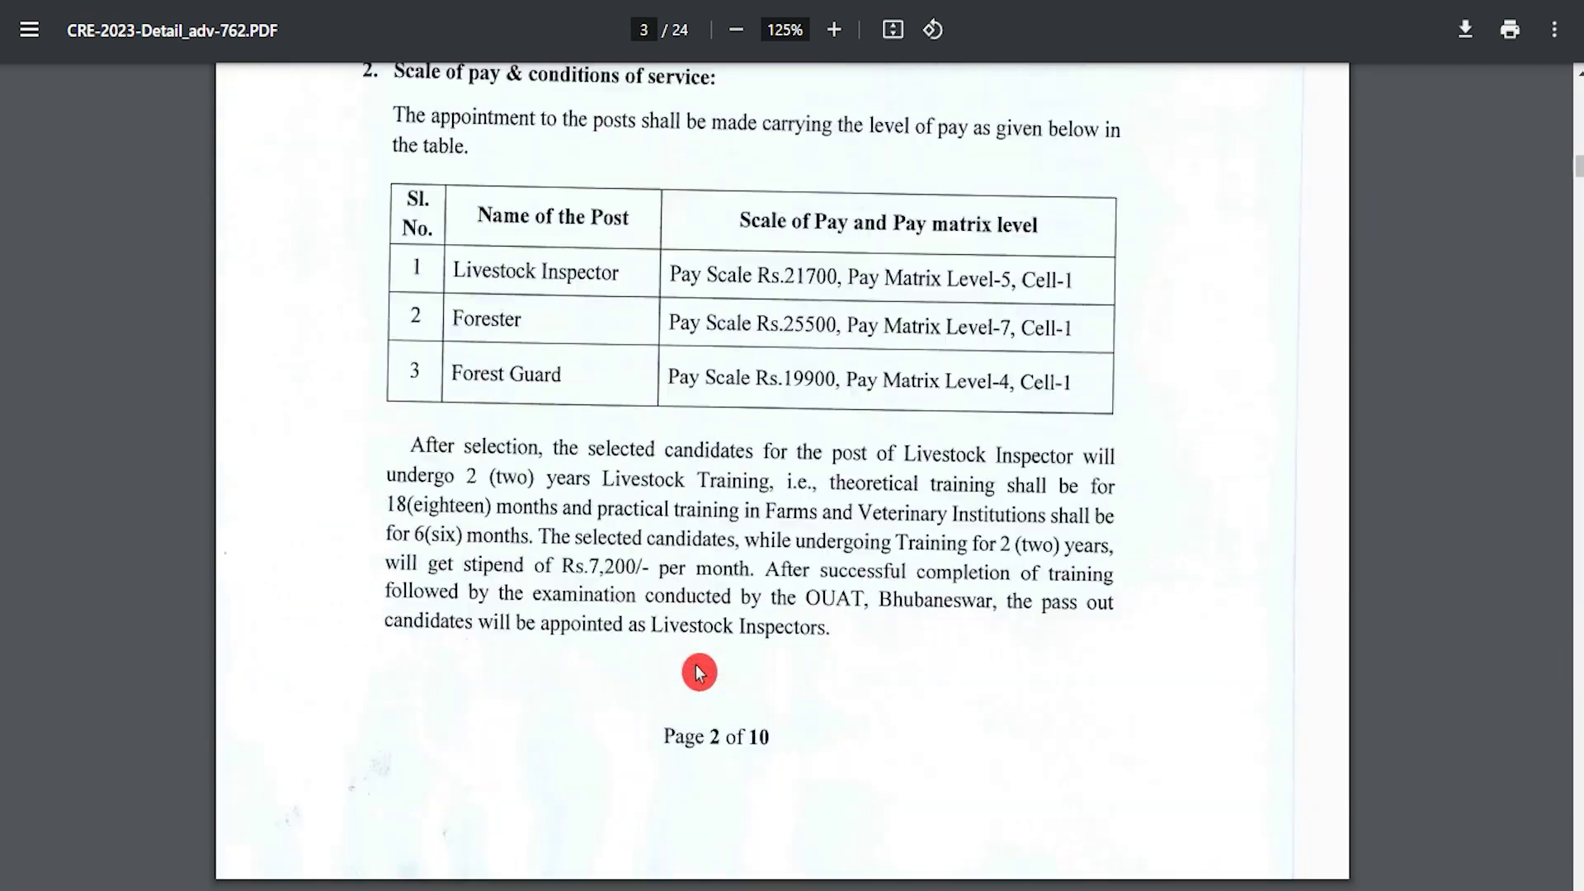
pyautogui.scroll(20, 699, 673)
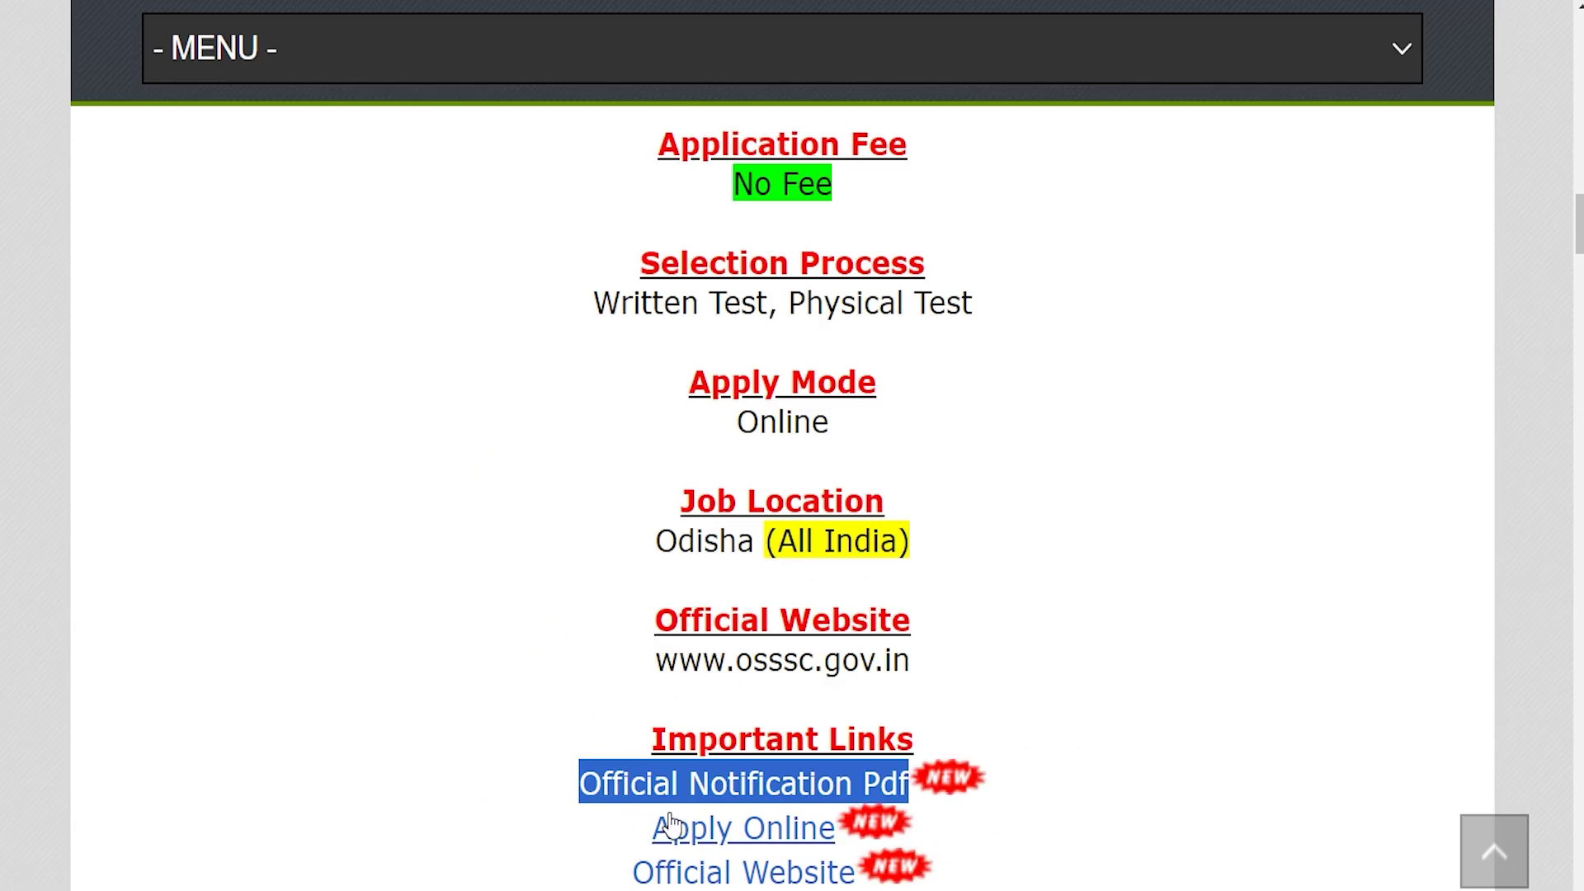
pyautogui.moveTo(611, 834); pyautogui.dragTo(802, 827)
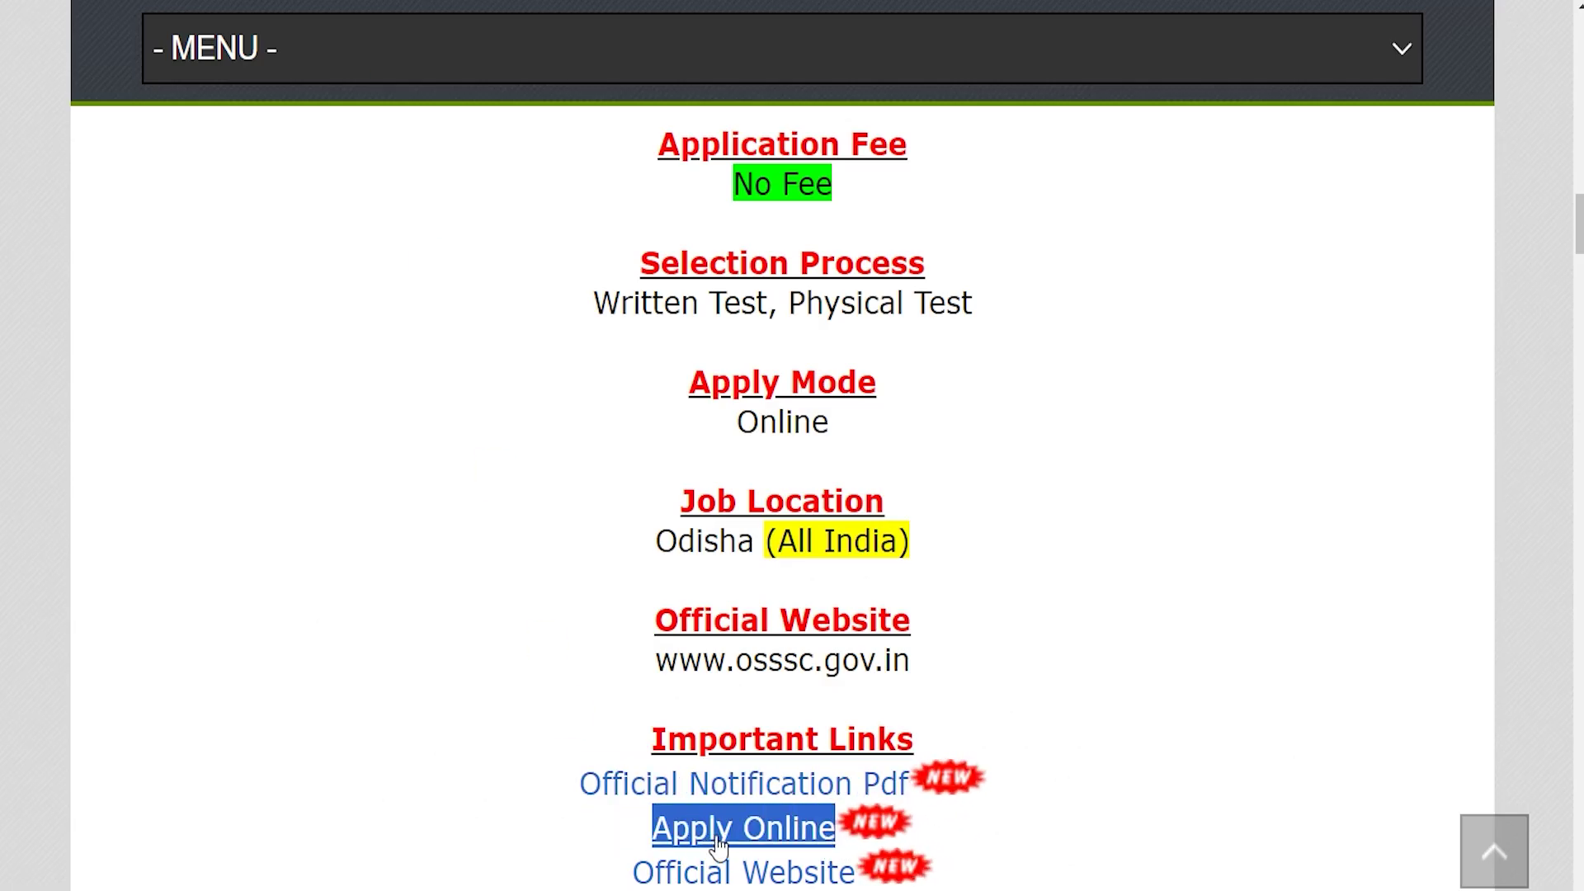
# Open the OSSSC On-going Recruitment page and highlight the Combined Recruitment Examination and Forester listing
pyautogui.click(745, 845)
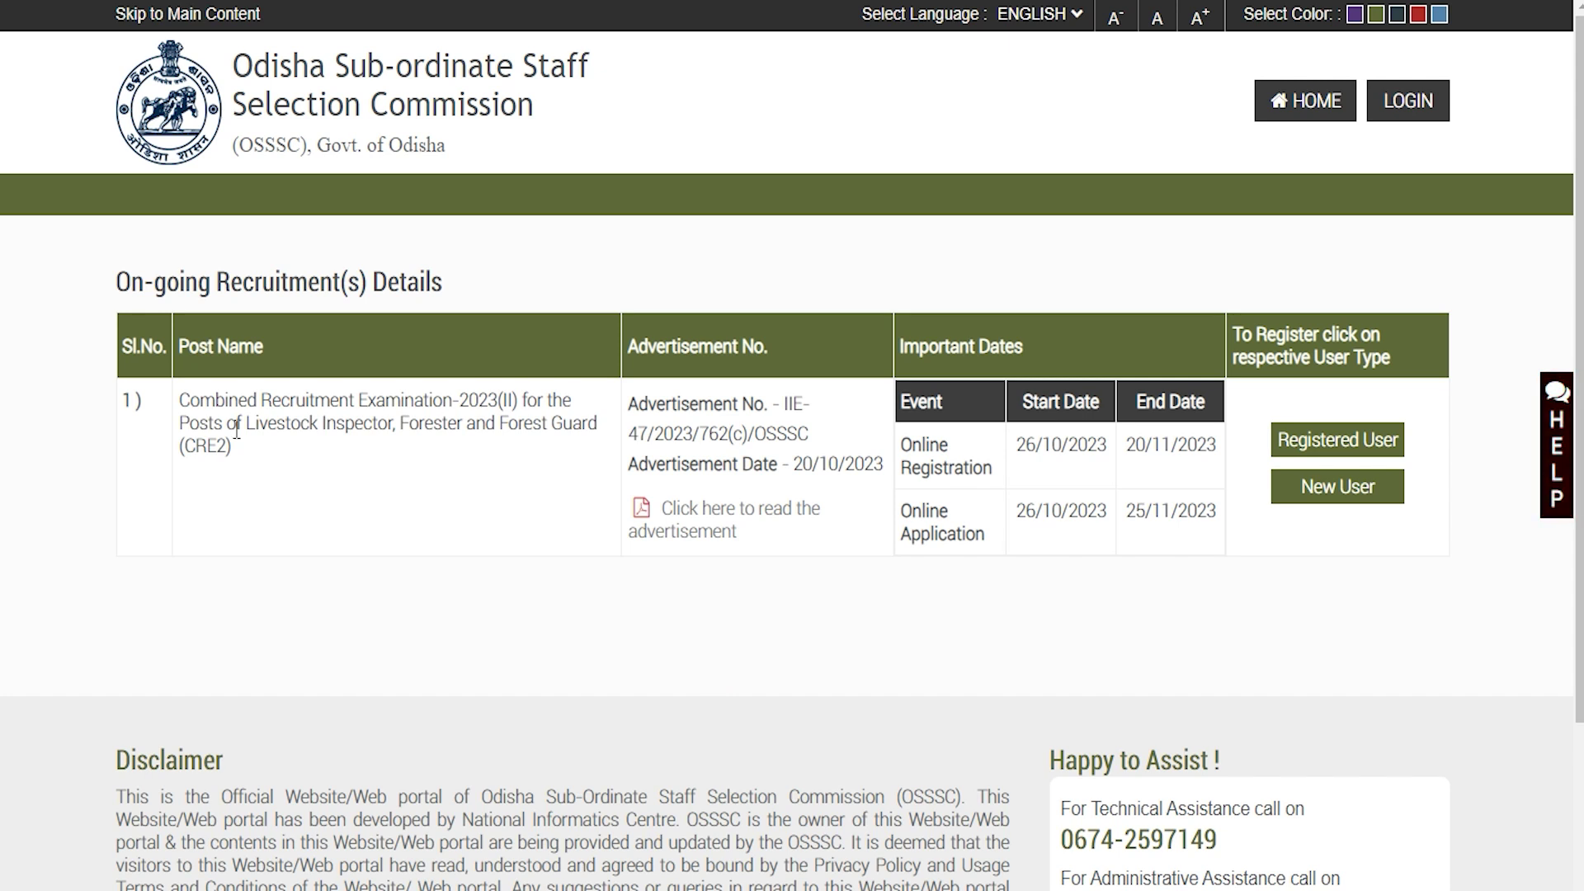
pyautogui.moveTo(213, 400); pyautogui.dragTo(498, 406)
pyautogui.moveTo(281, 429); pyautogui.dragTo(562, 424)
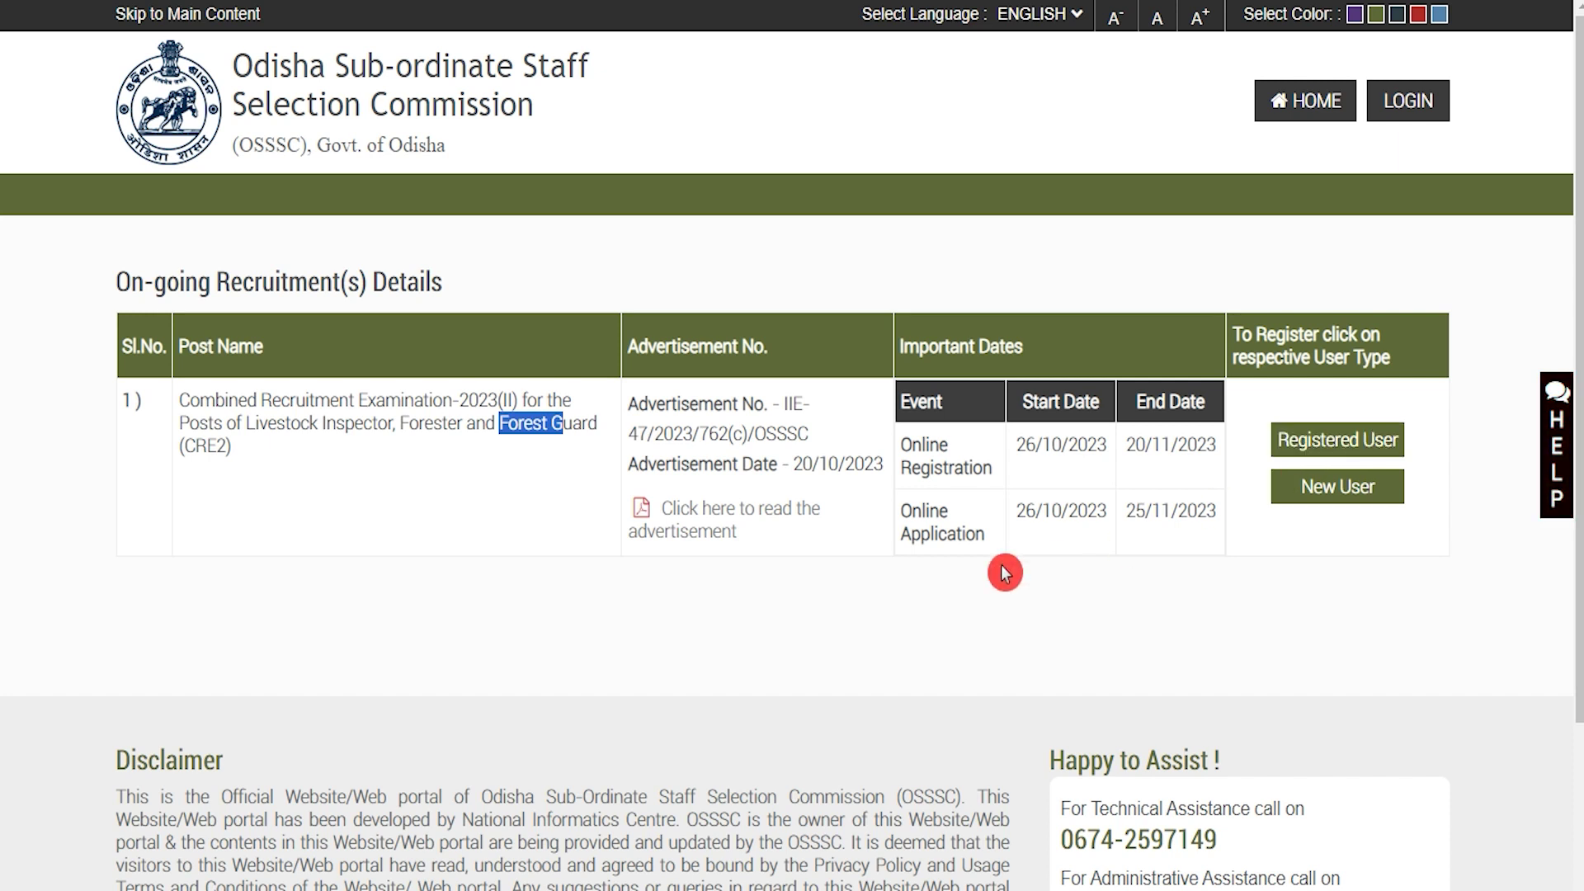
pyautogui.click(1209, 617)
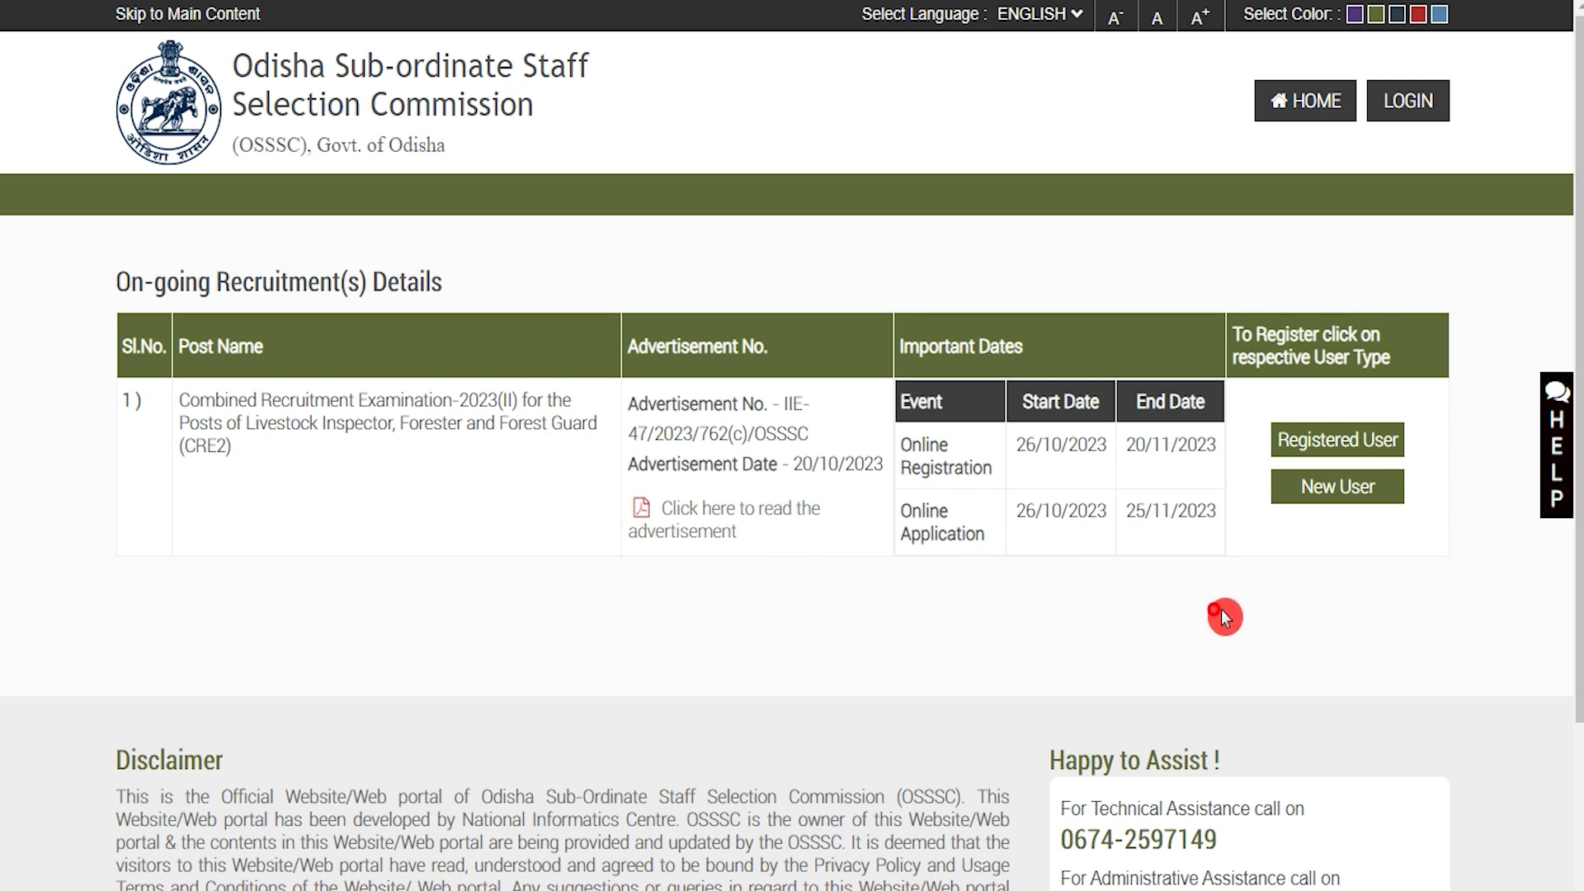
# Register as a New User, proceed past the instructions and acknowledge the Important notice
pyautogui.click(1334, 494)
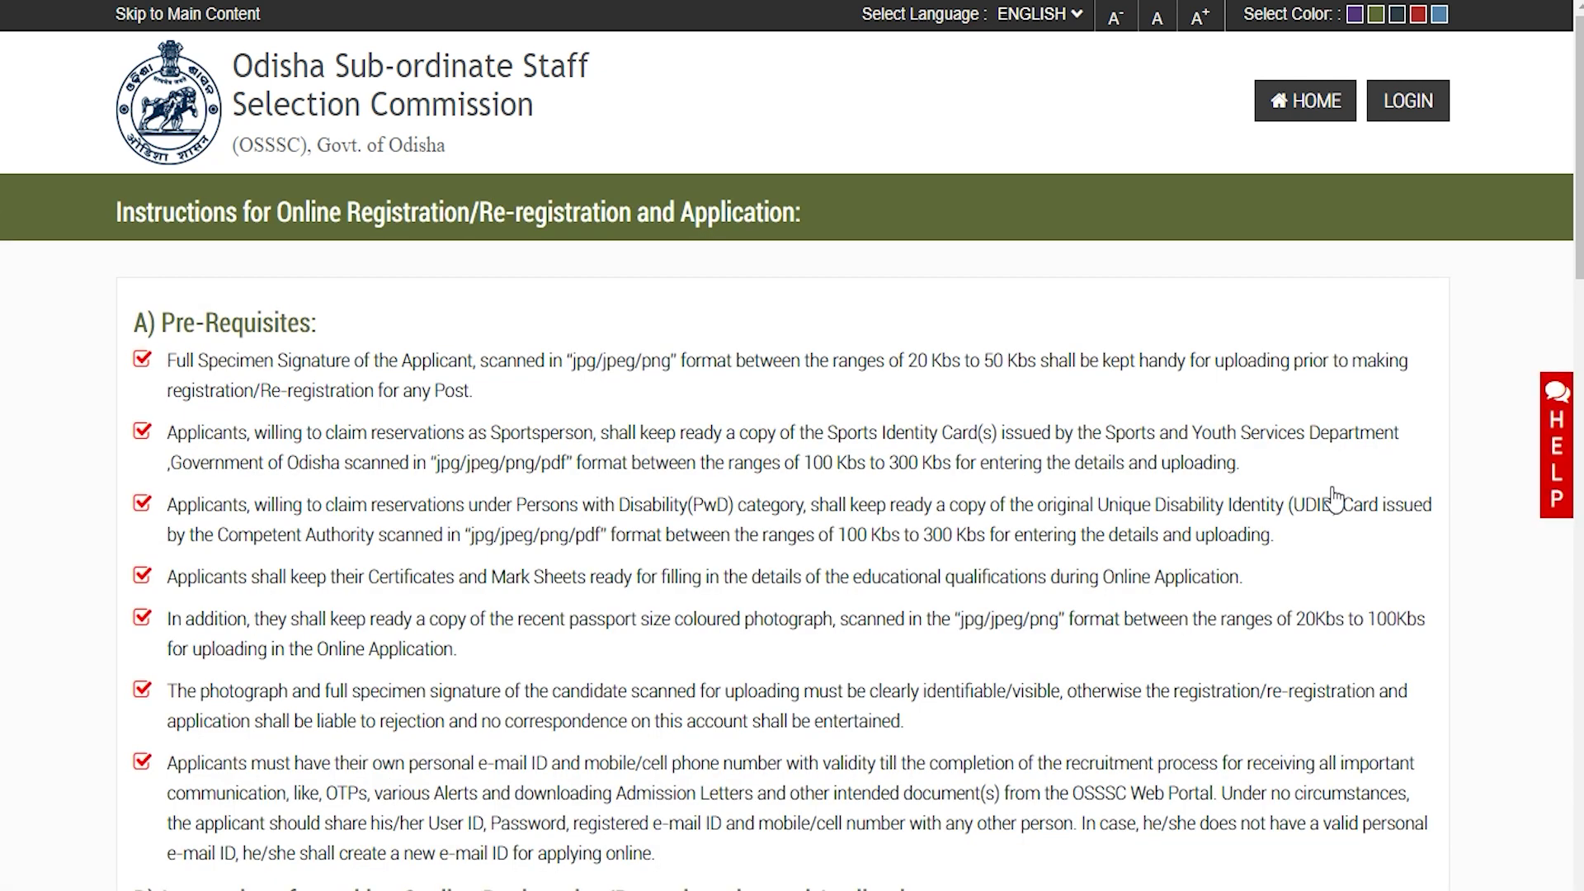
pyautogui.scroll(-20, 745, 513)
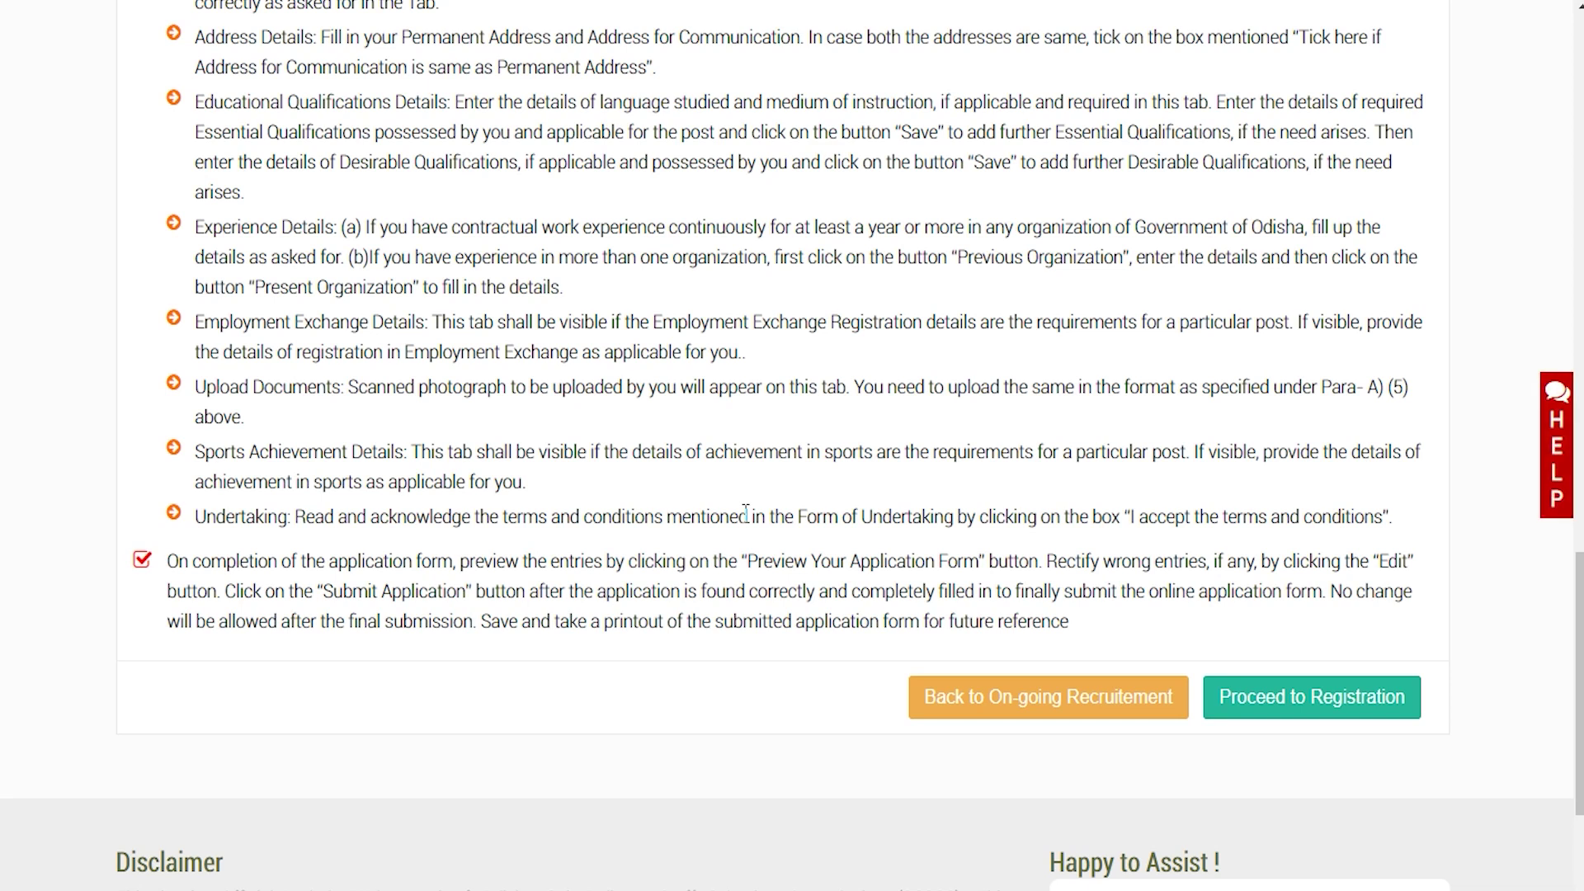
pyautogui.click(1280, 702)
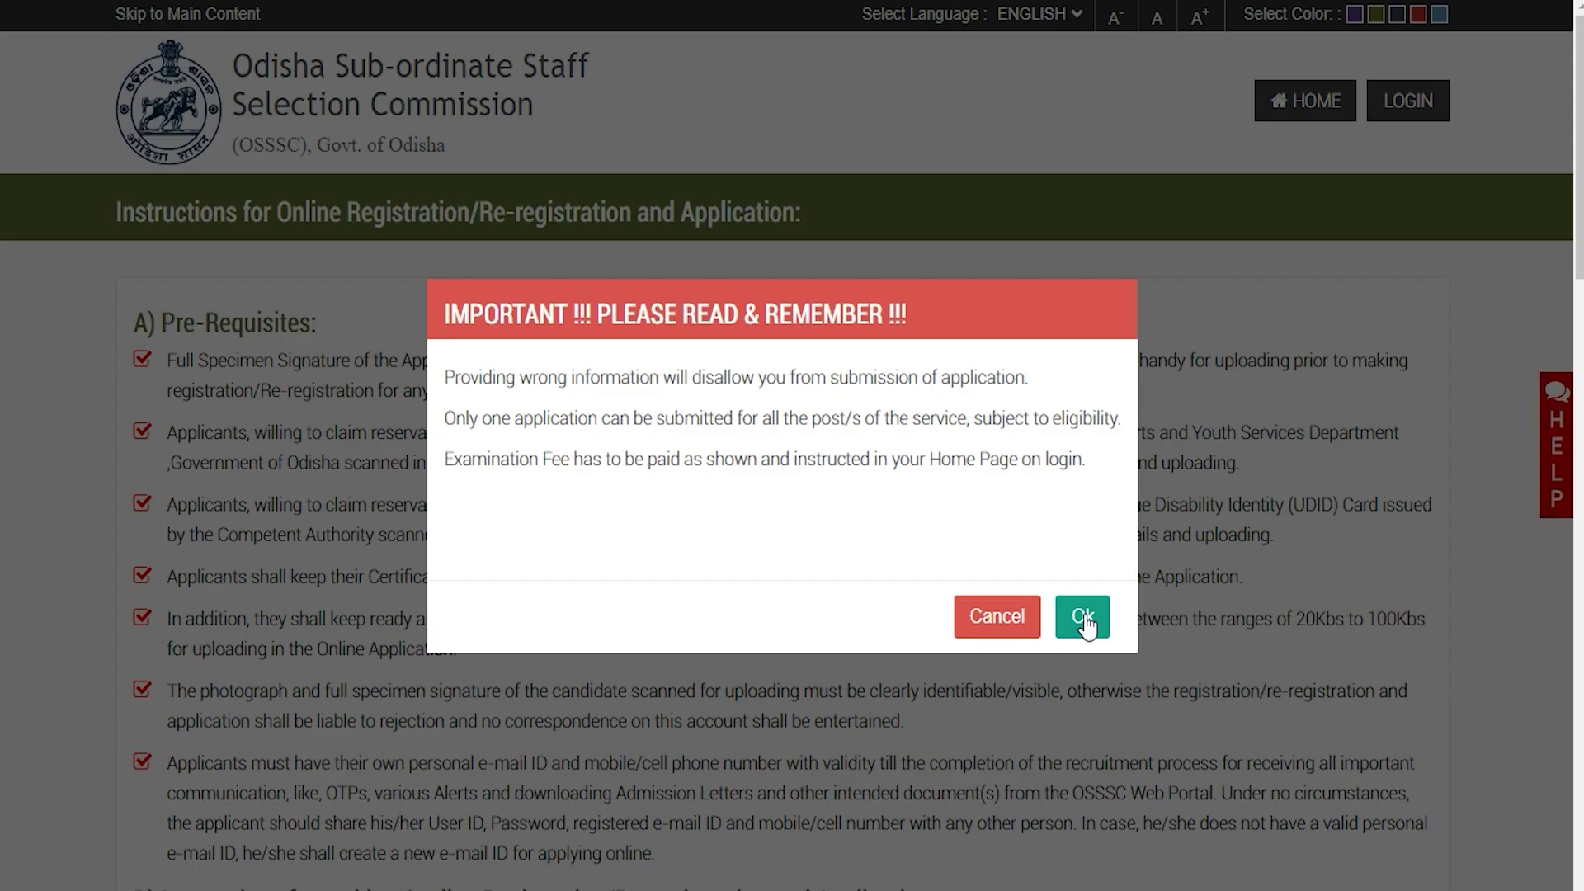
pyautogui.click(1084, 621)
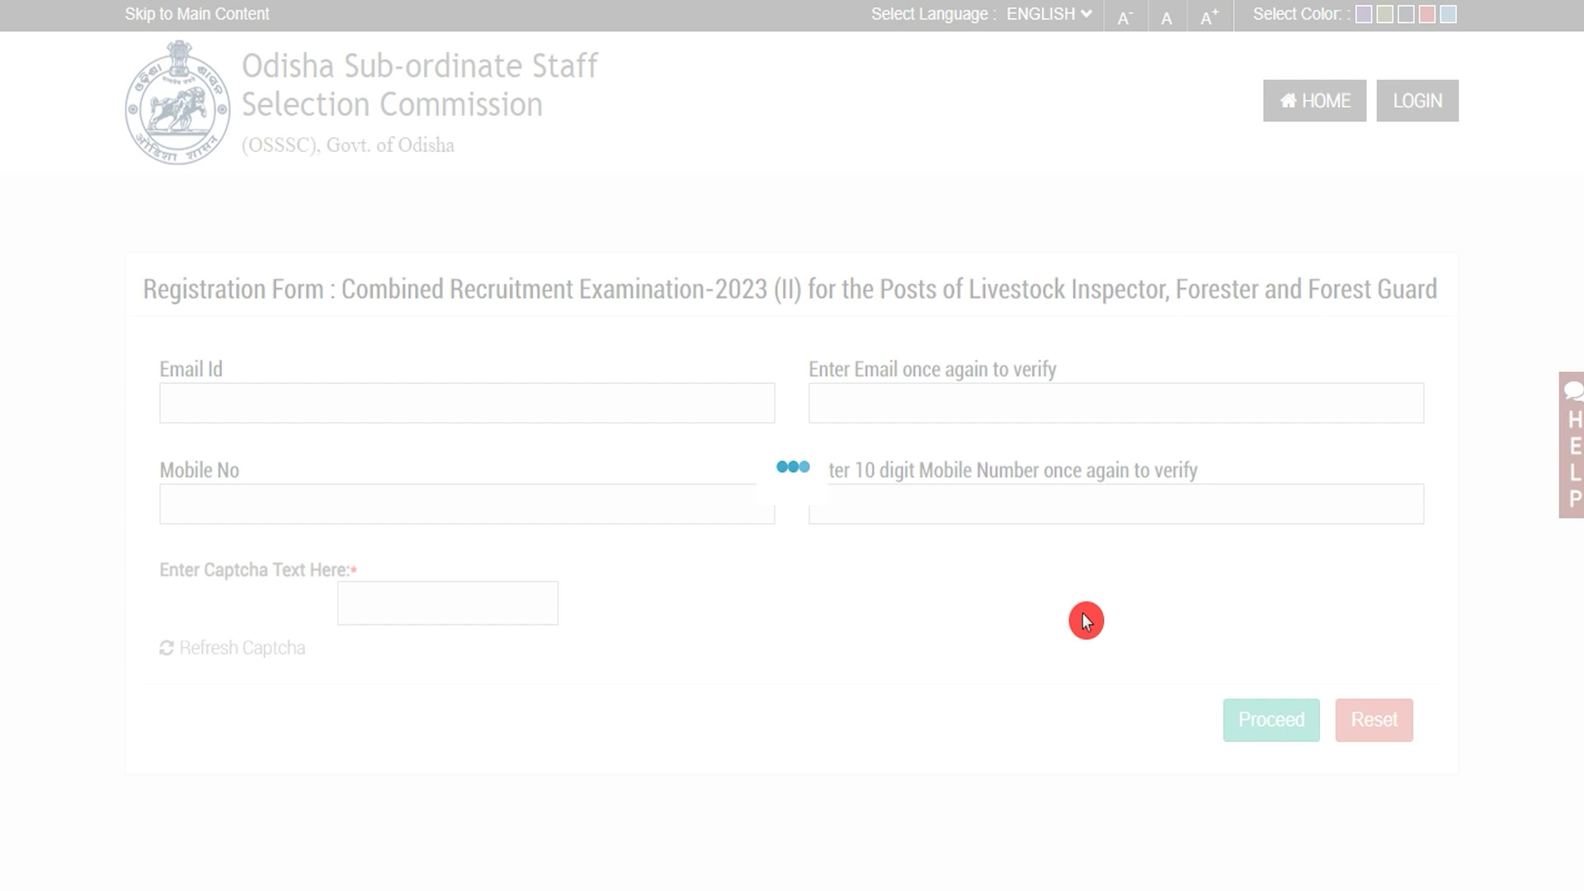
# Enter and confirm the applicant's email and mobile number, then fill in the captcha
pyautogui.click(423, 405)
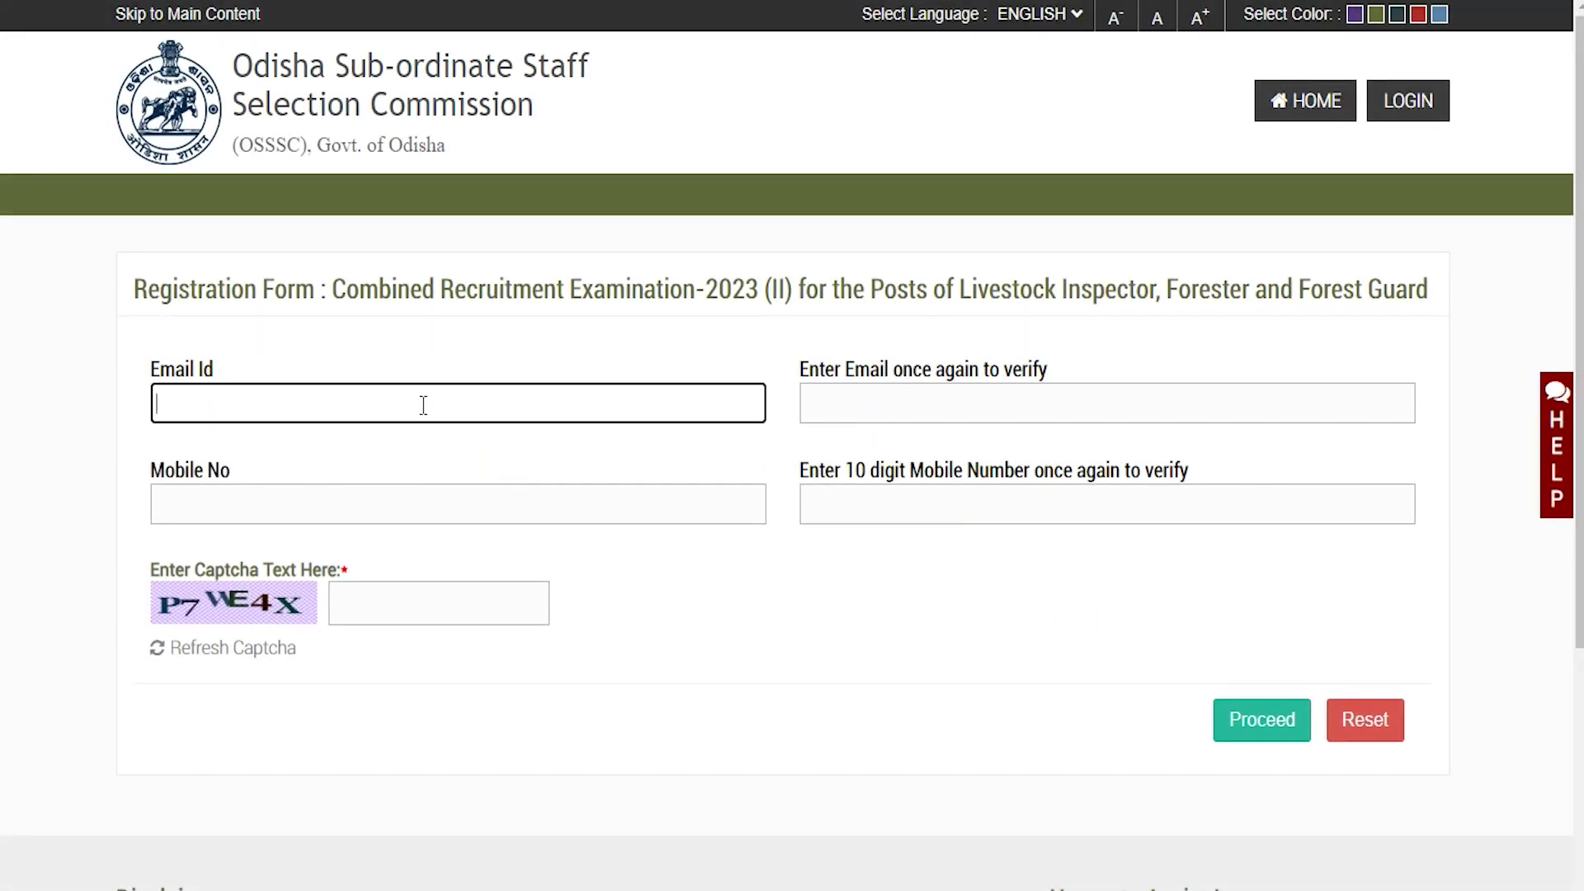
pyautogui.click(856, 399)
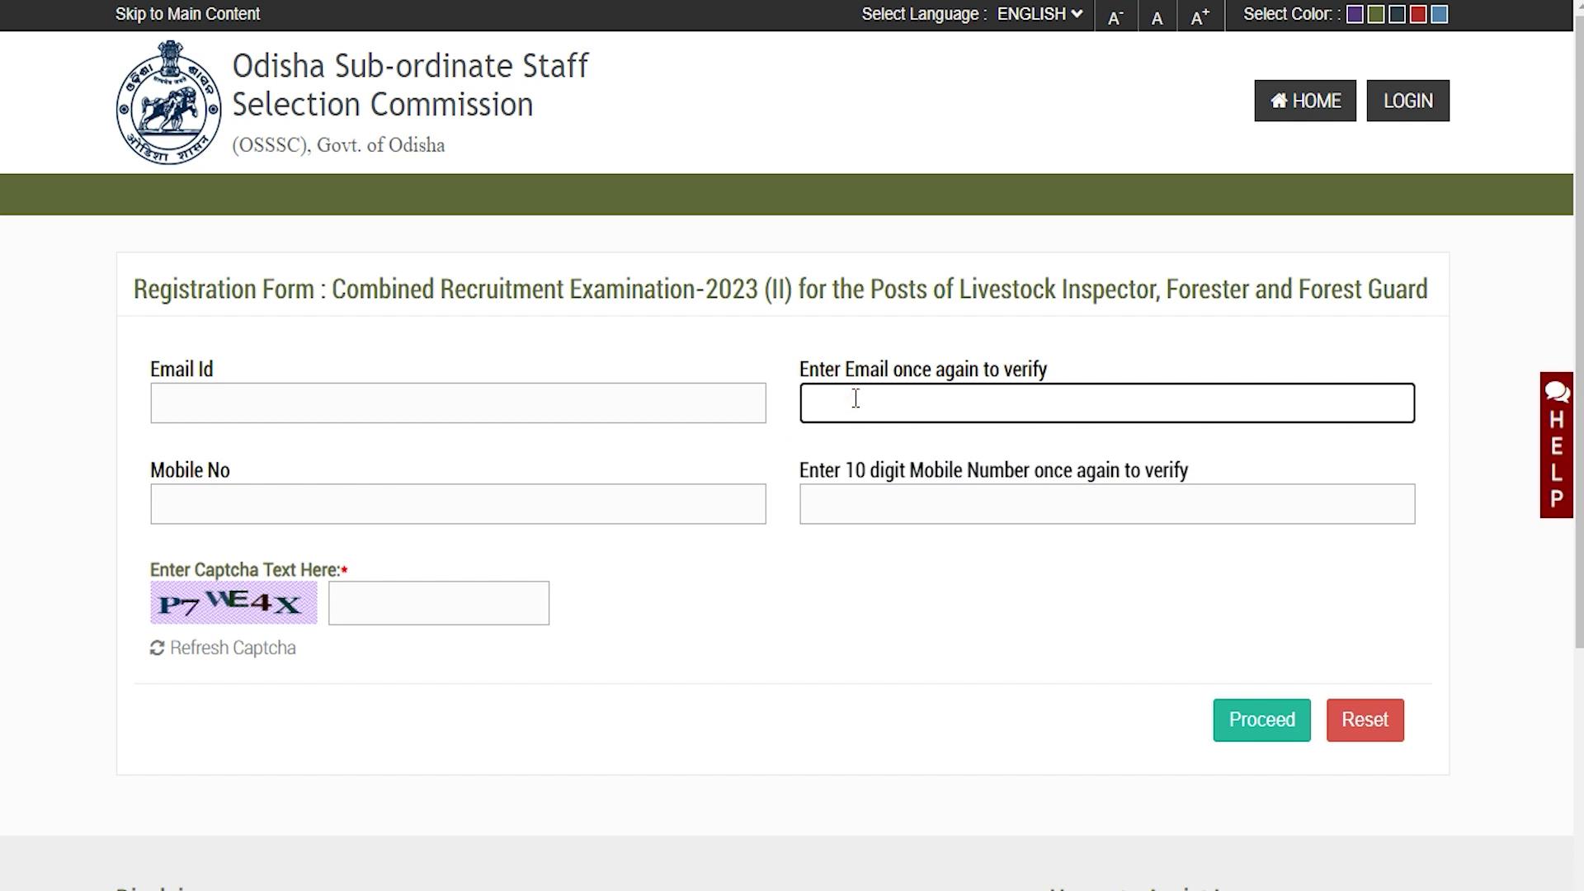
pyautogui.click(433, 512)
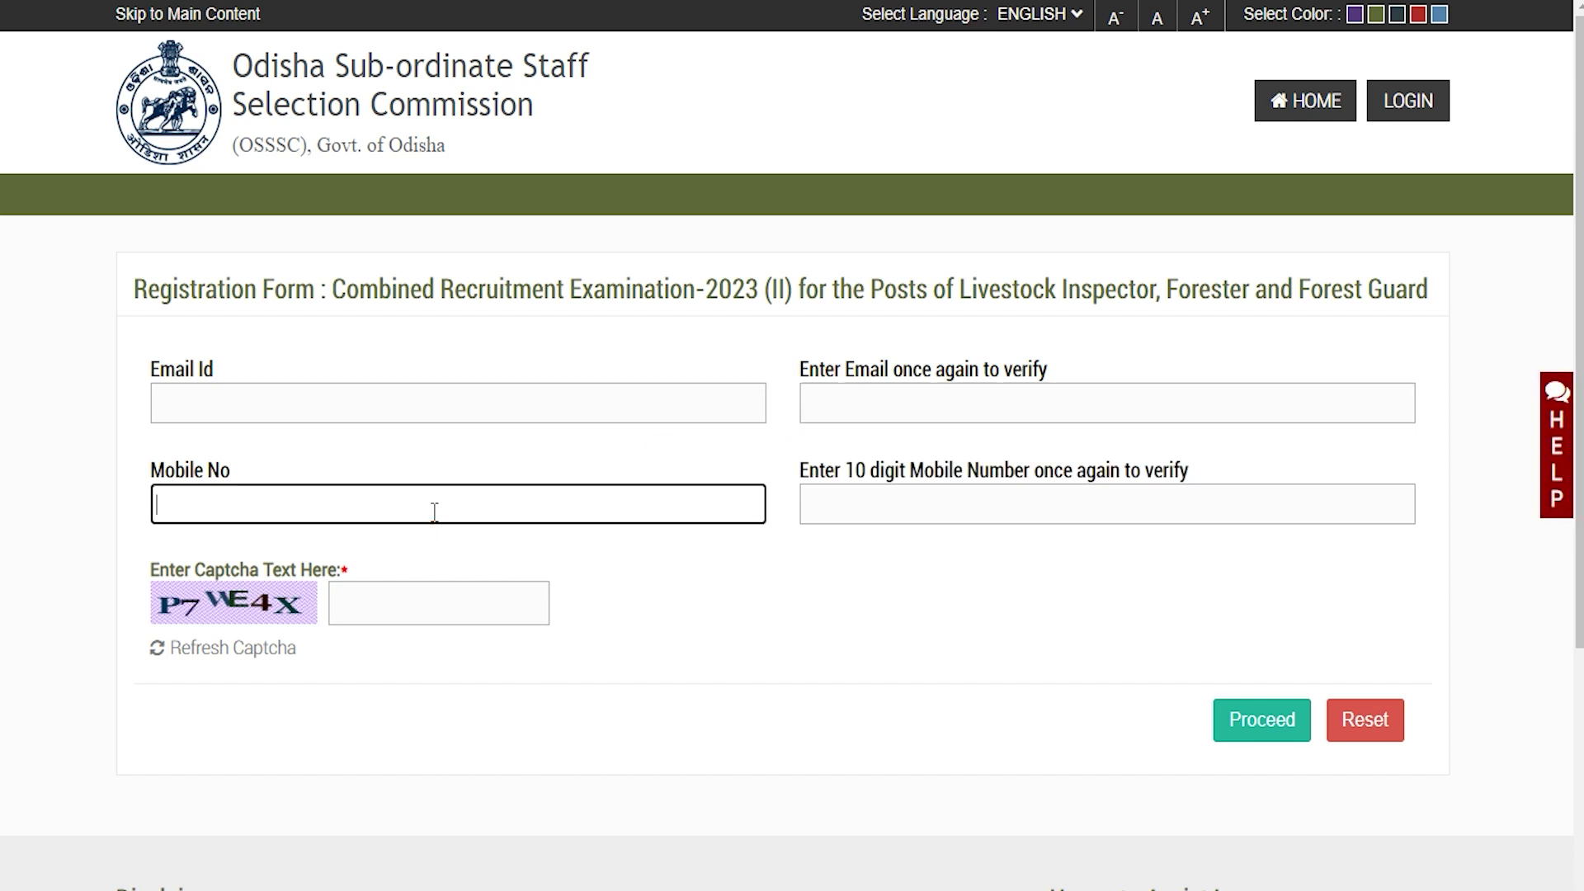
pyautogui.click(865, 503)
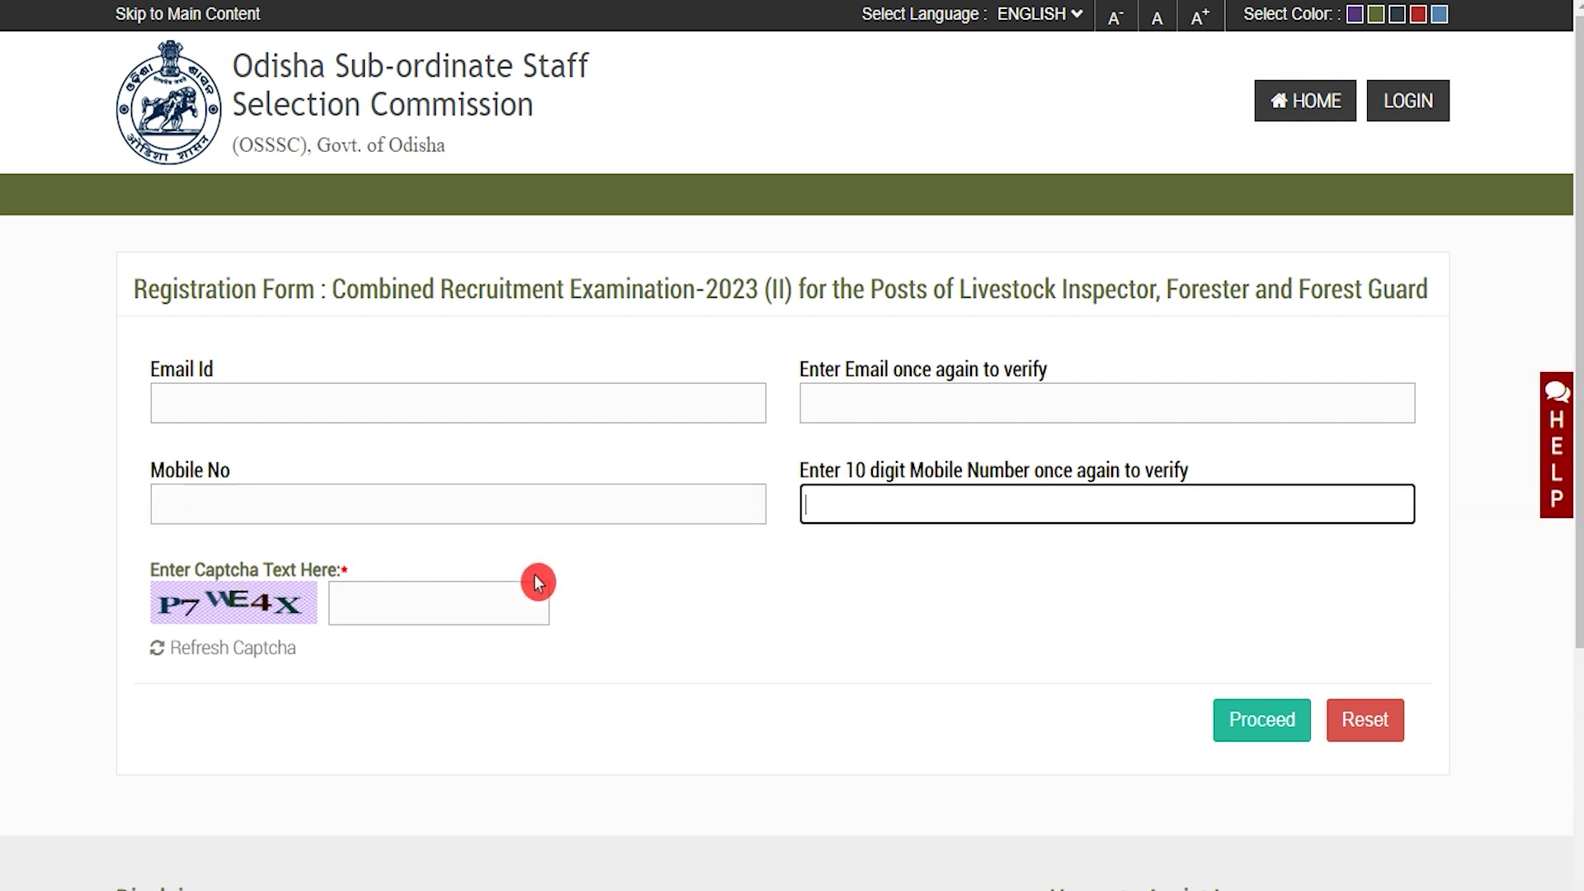
pyautogui.moveTo(183, 564); pyautogui.dragTo(273, 568)
pyautogui.click(387, 601)
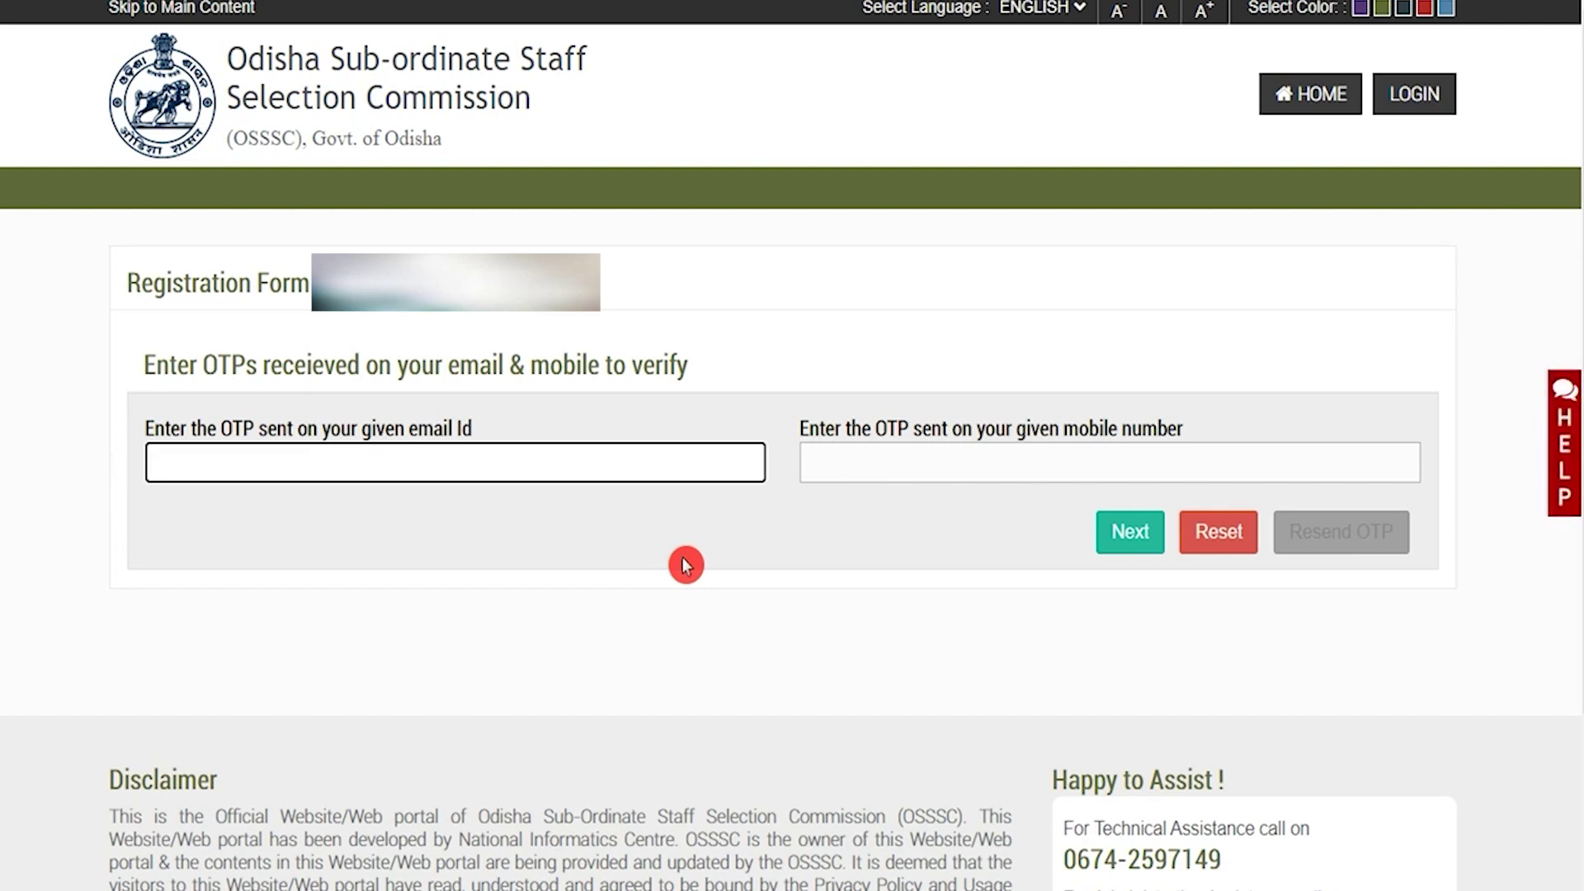
# Enter the email and mobile OTPs and continue to the full registration form
pyautogui.click(788, 452)
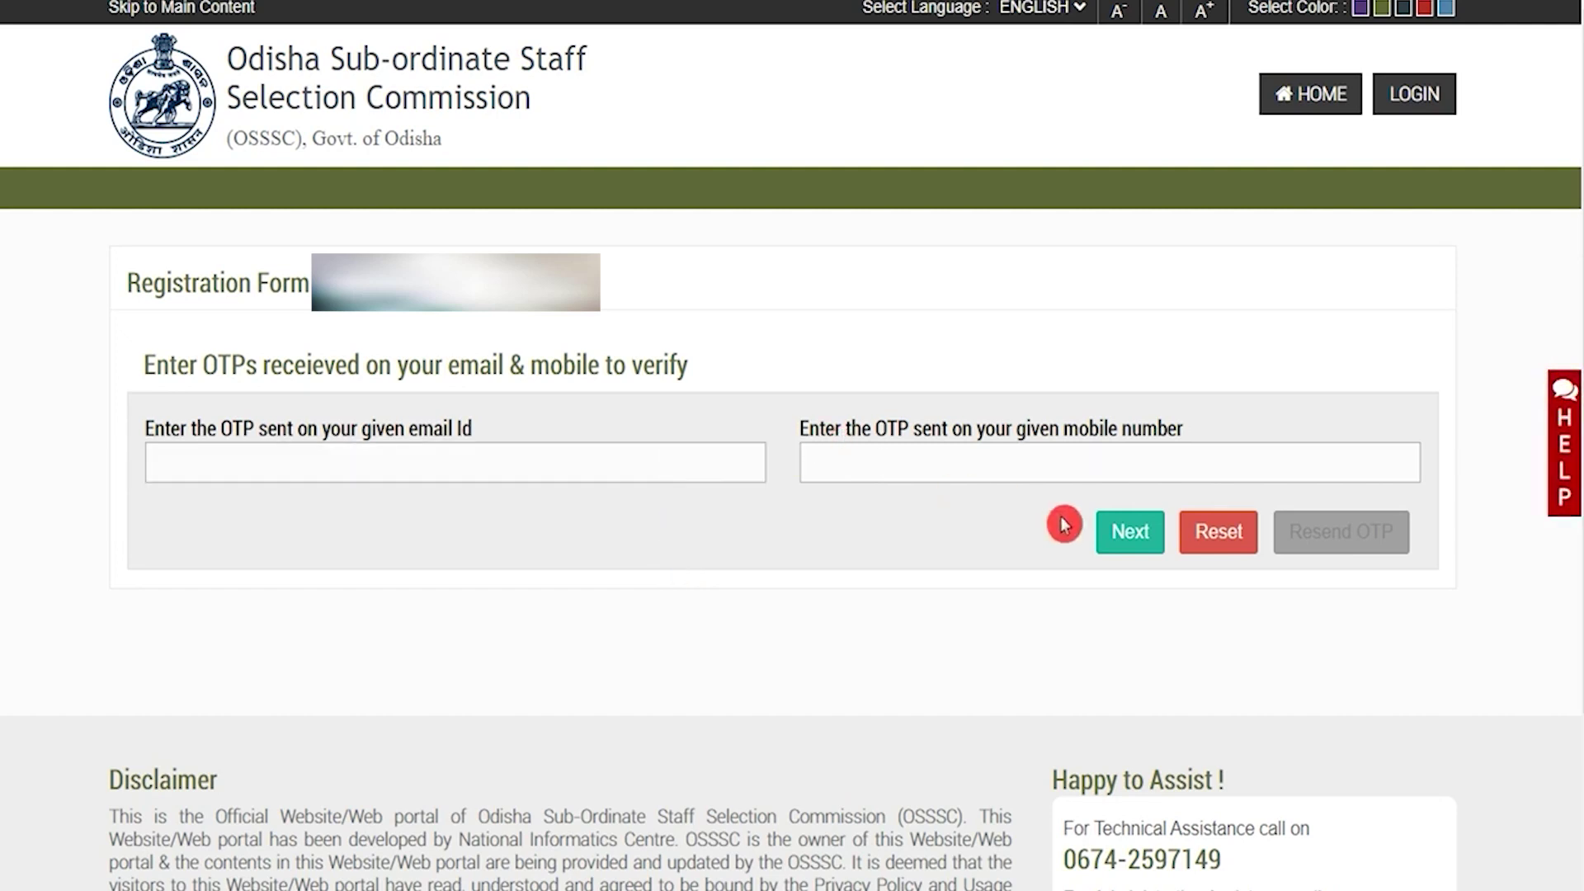
pyautogui.click(1119, 543)
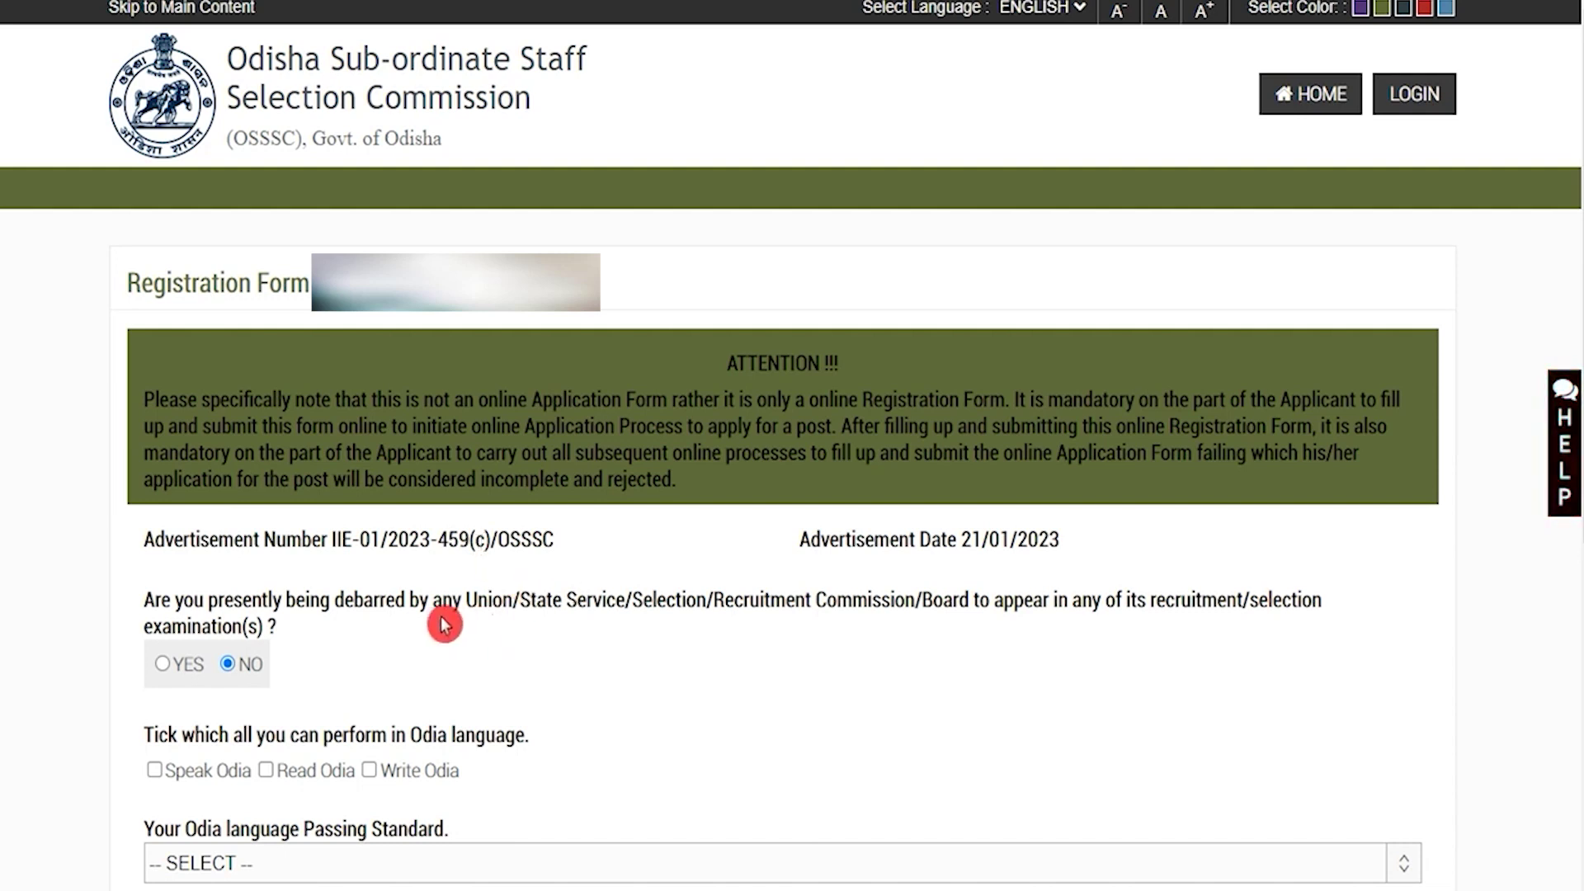
# Tick Speak Odia, Read Odia and Write Odia on the registration form
pyautogui.moveTo(361, 601); pyautogui.dragTo(877, 598)
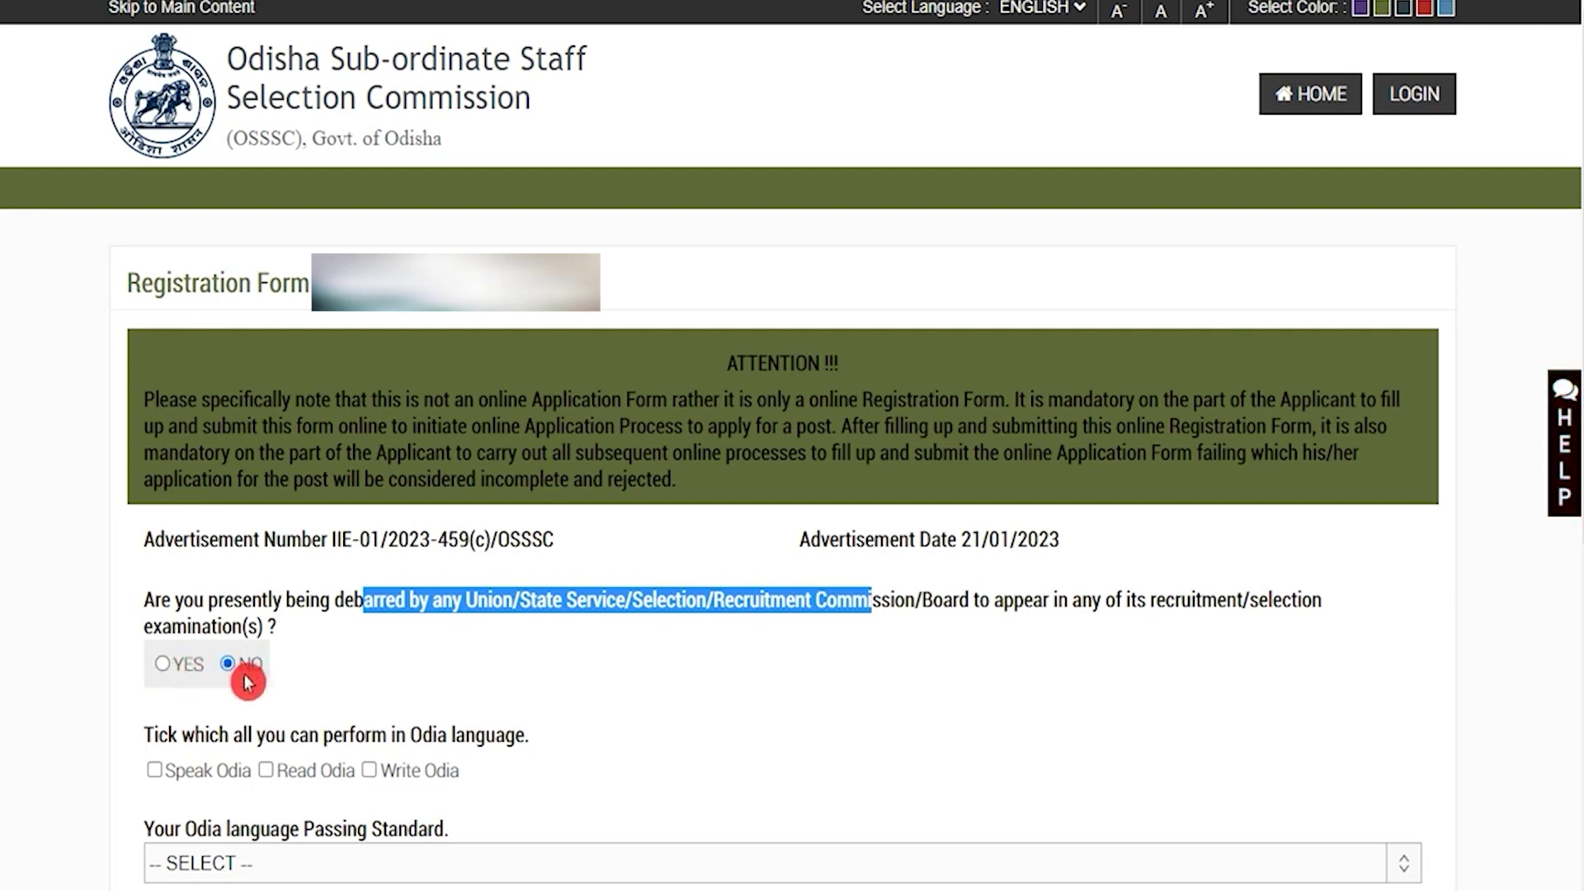
pyautogui.scroll(-3, 248, 681)
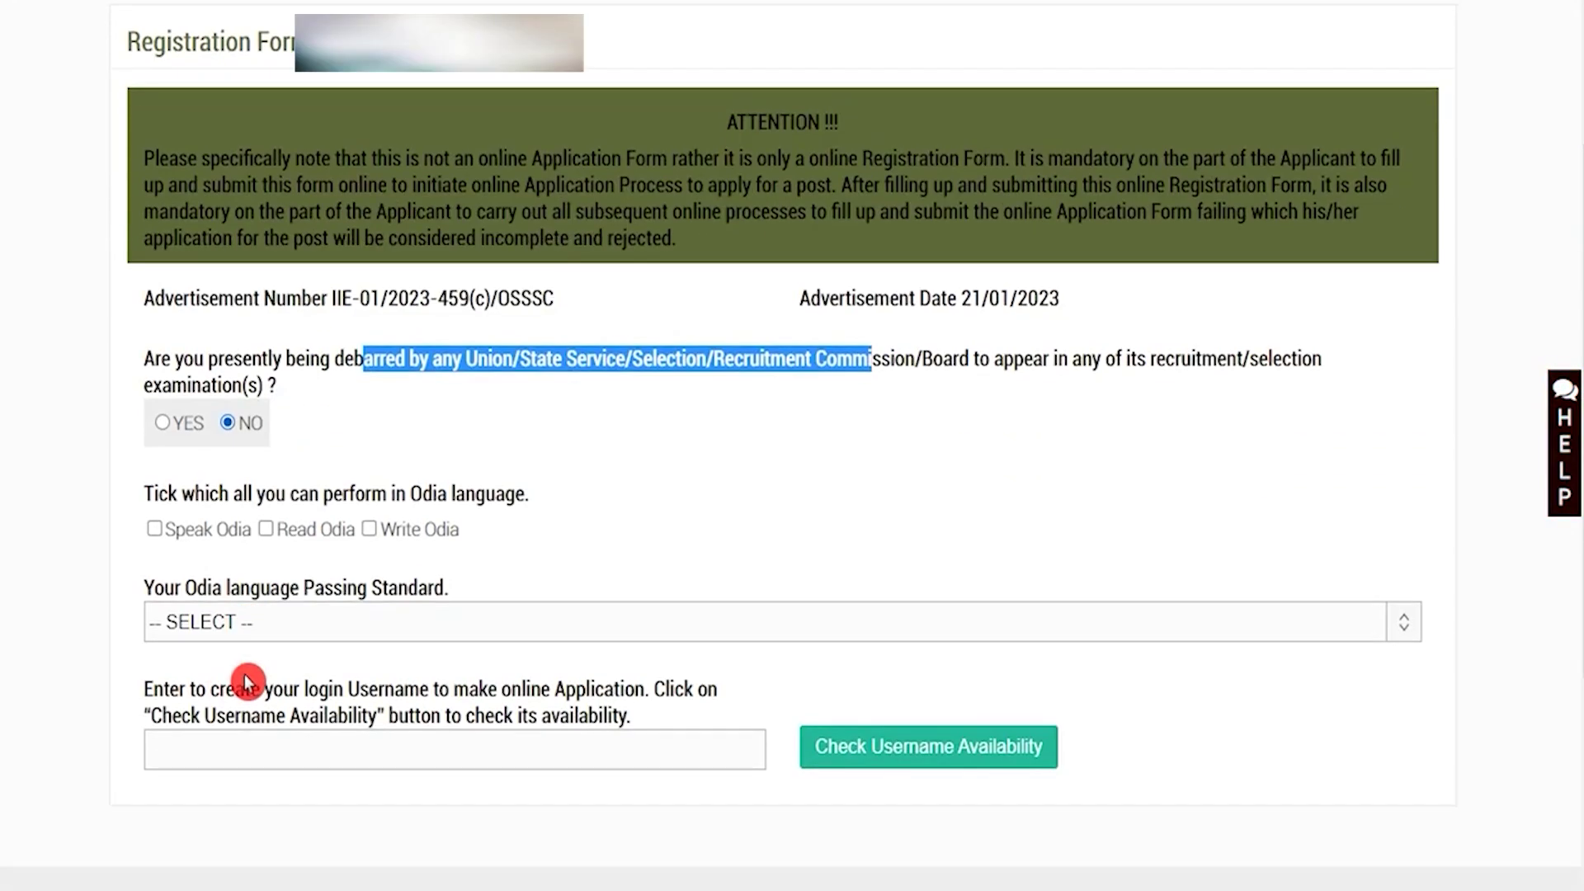
pyautogui.moveTo(201, 495); pyautogui.dragTo(447, 495)
pyautogui.click(160, 533)
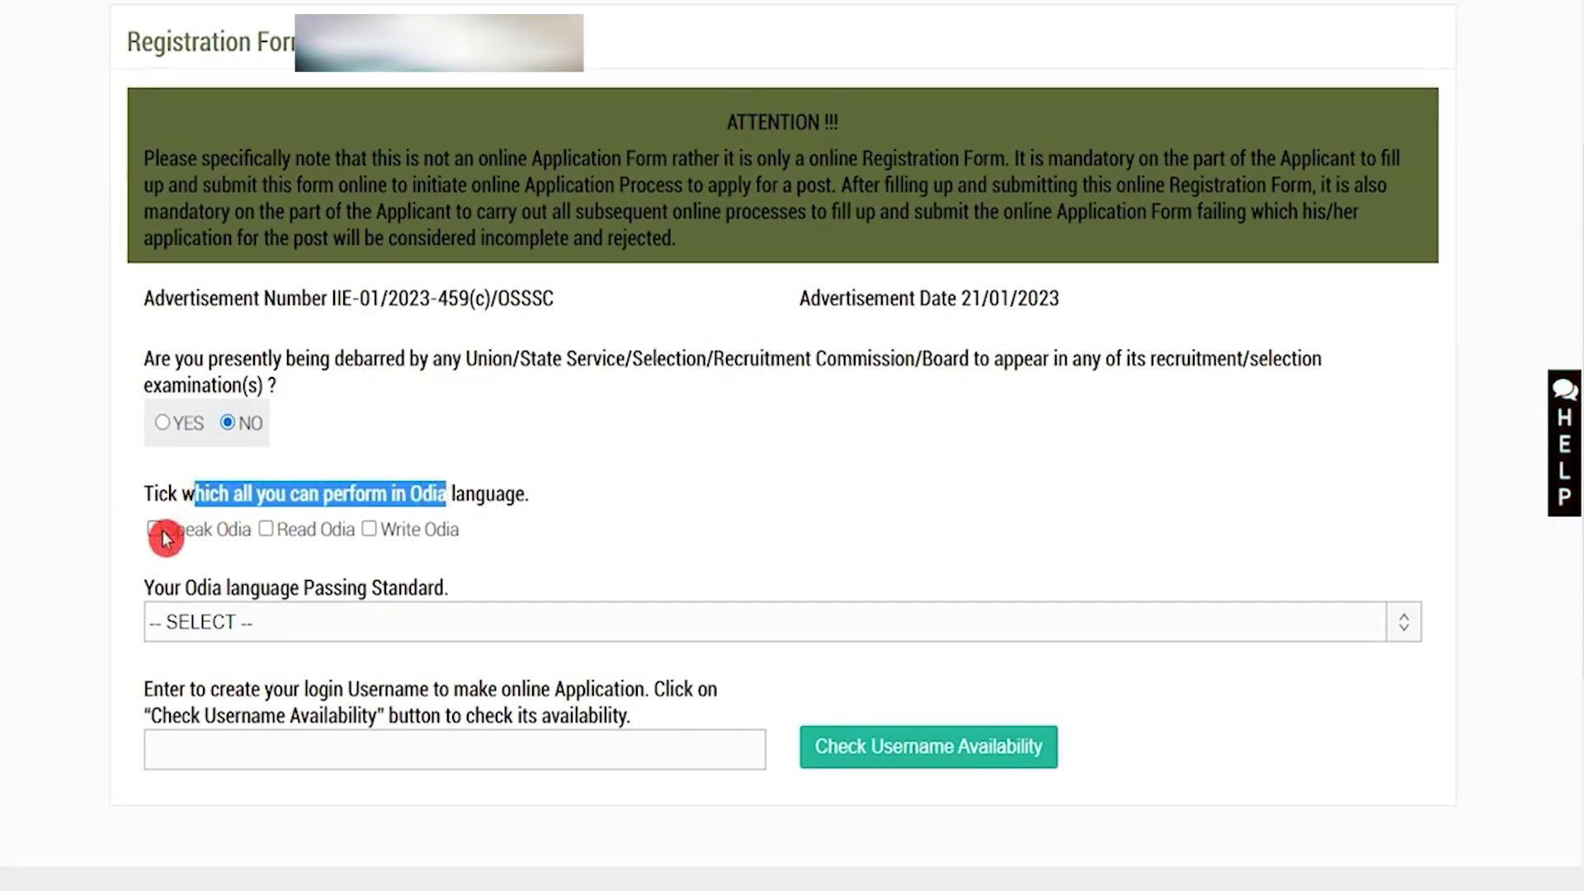
pyautogui.click(266, 532)
pyautogui.click(373, 532)
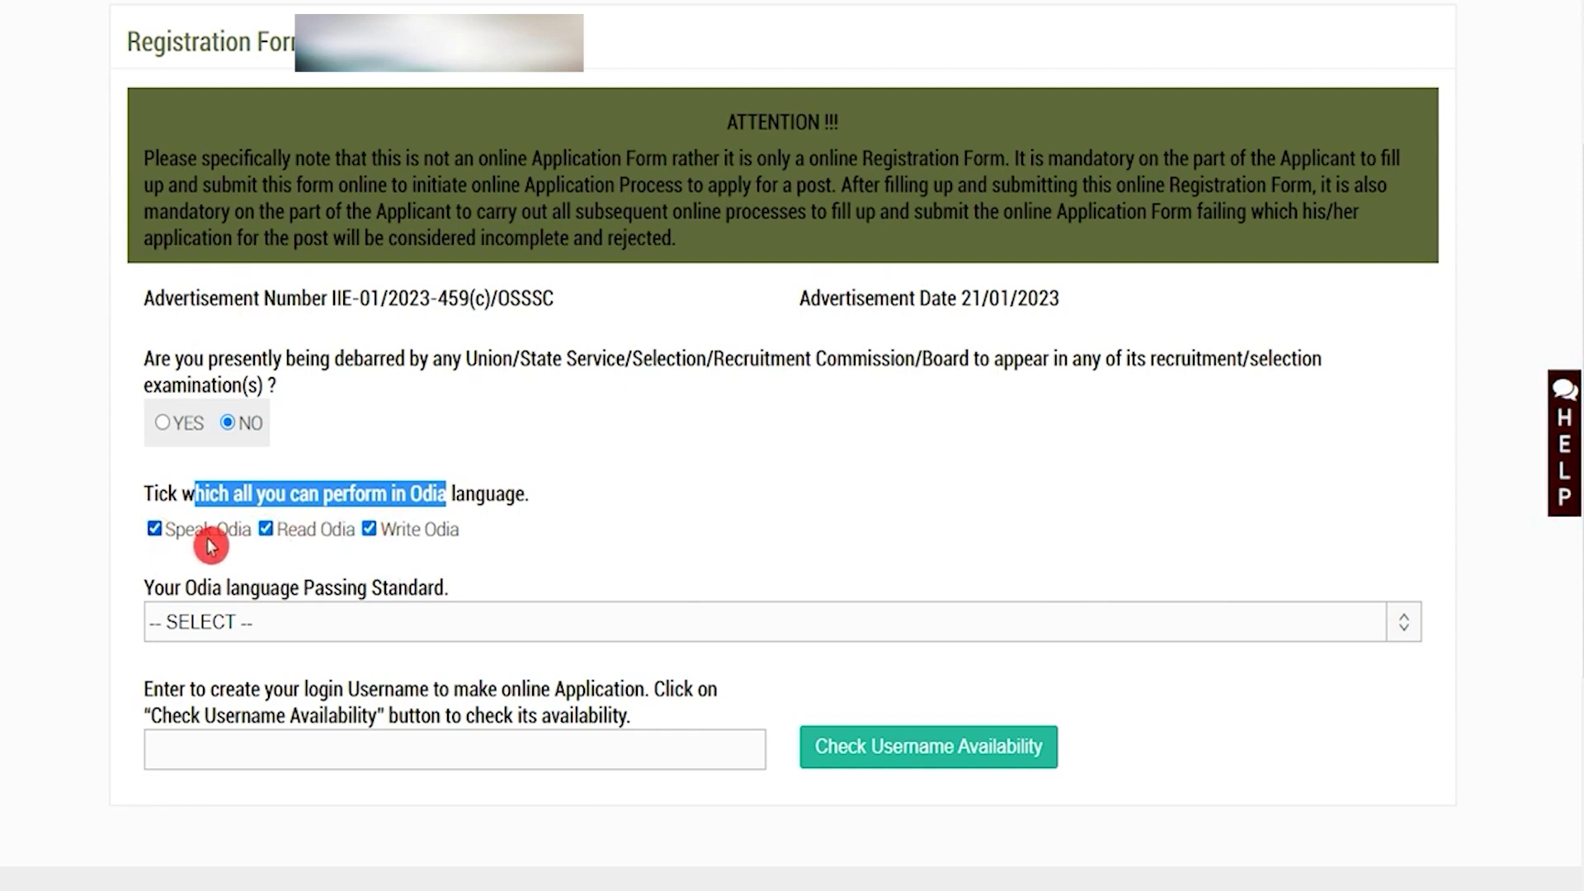
# Set the Odia passing standard to Passed the Middle School Examination
pyautogui.click(449, 495)
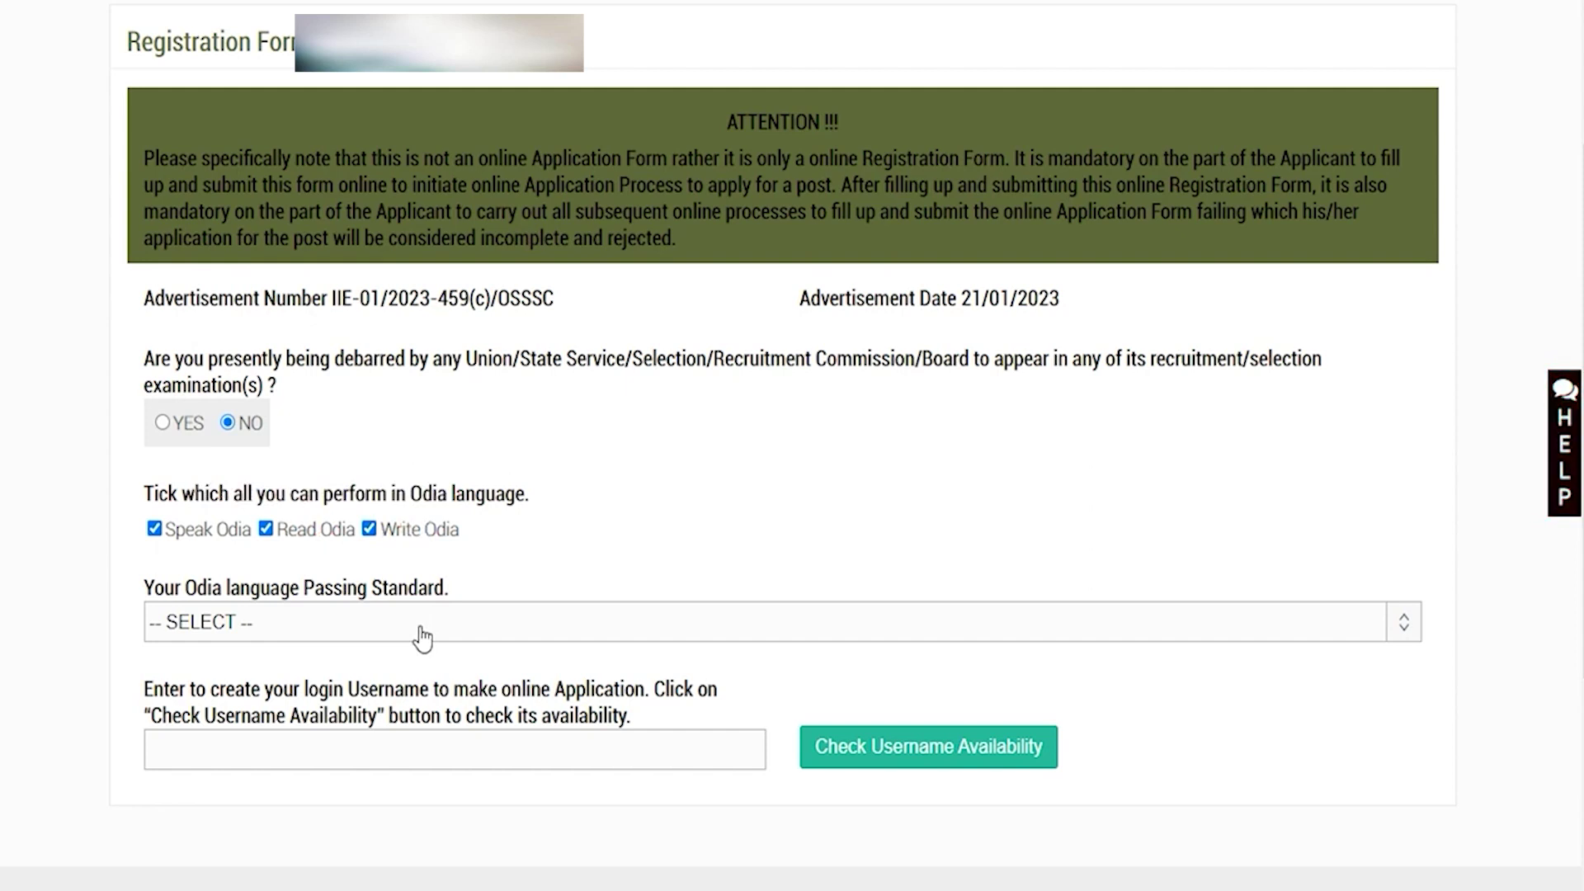
pyautogui.click(423, 637)
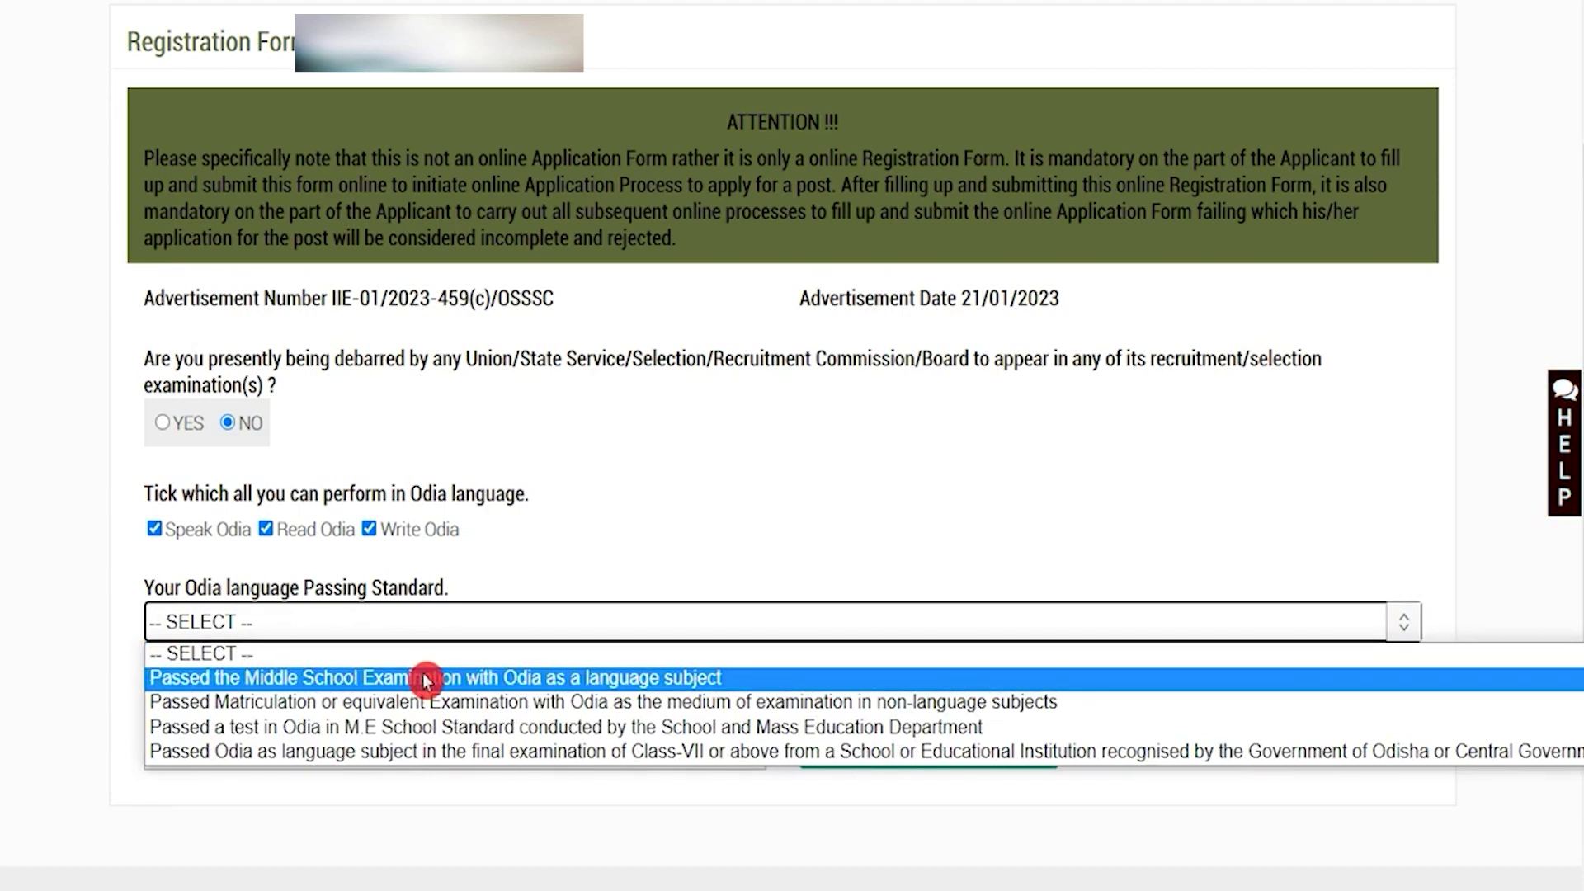
pyautogui.click(424, 677)
# Enter a login username for the new registration
pyautogui.click(411, 748)
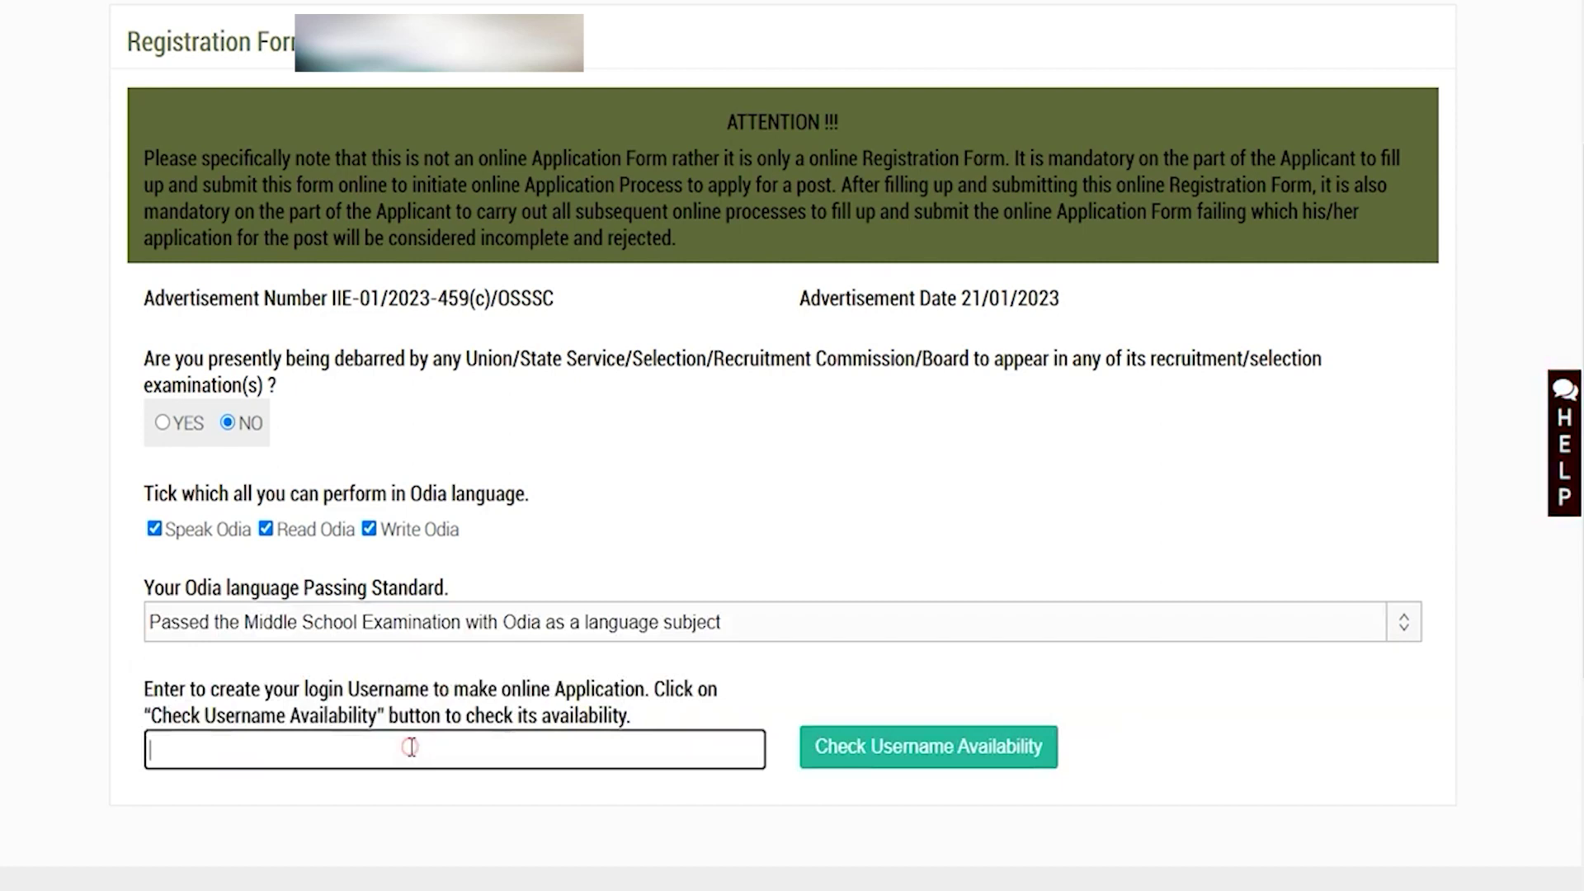
pyautogui.write('amit')
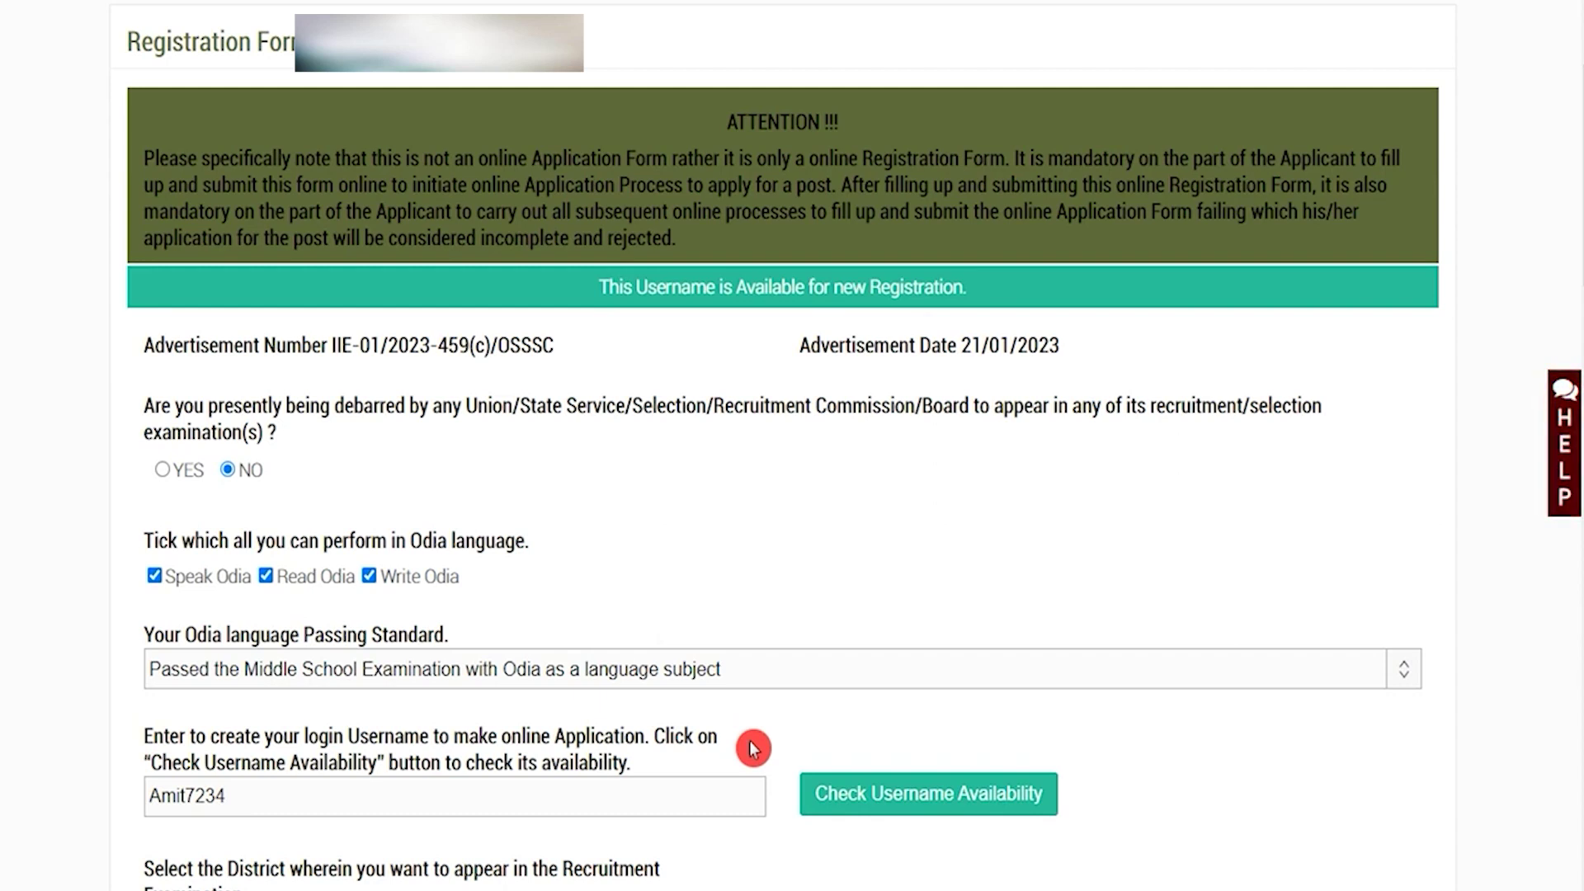
pyautogui.scroll(-8, 378, 228)
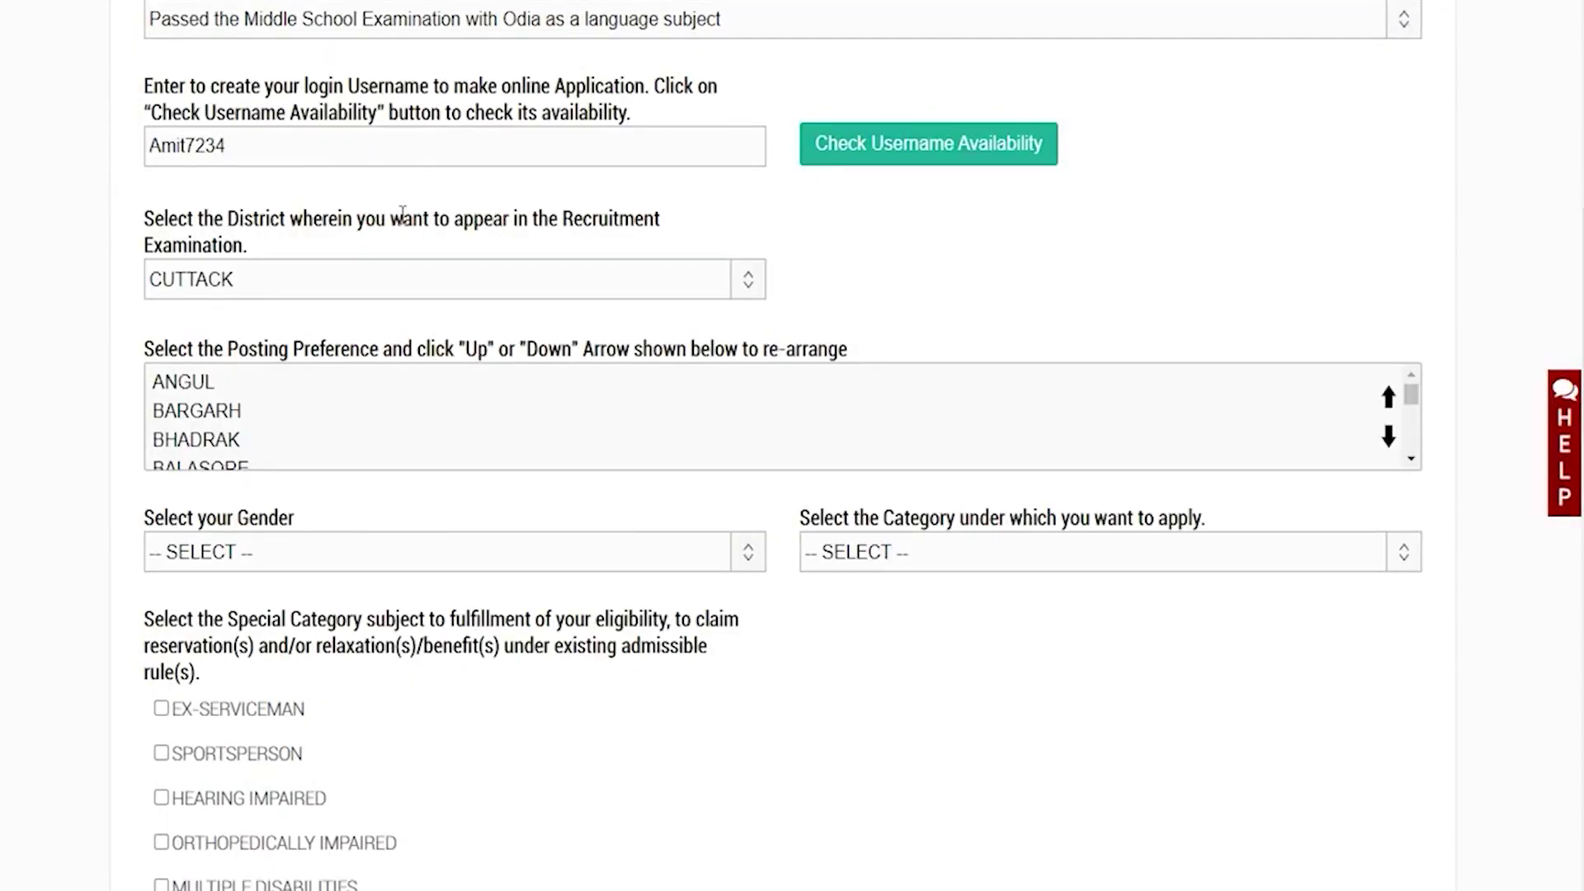
# Choose CUTTACK as the examination district
pyautogui.moveTo(212, 218); pyautogui.dragTo(388, 220)
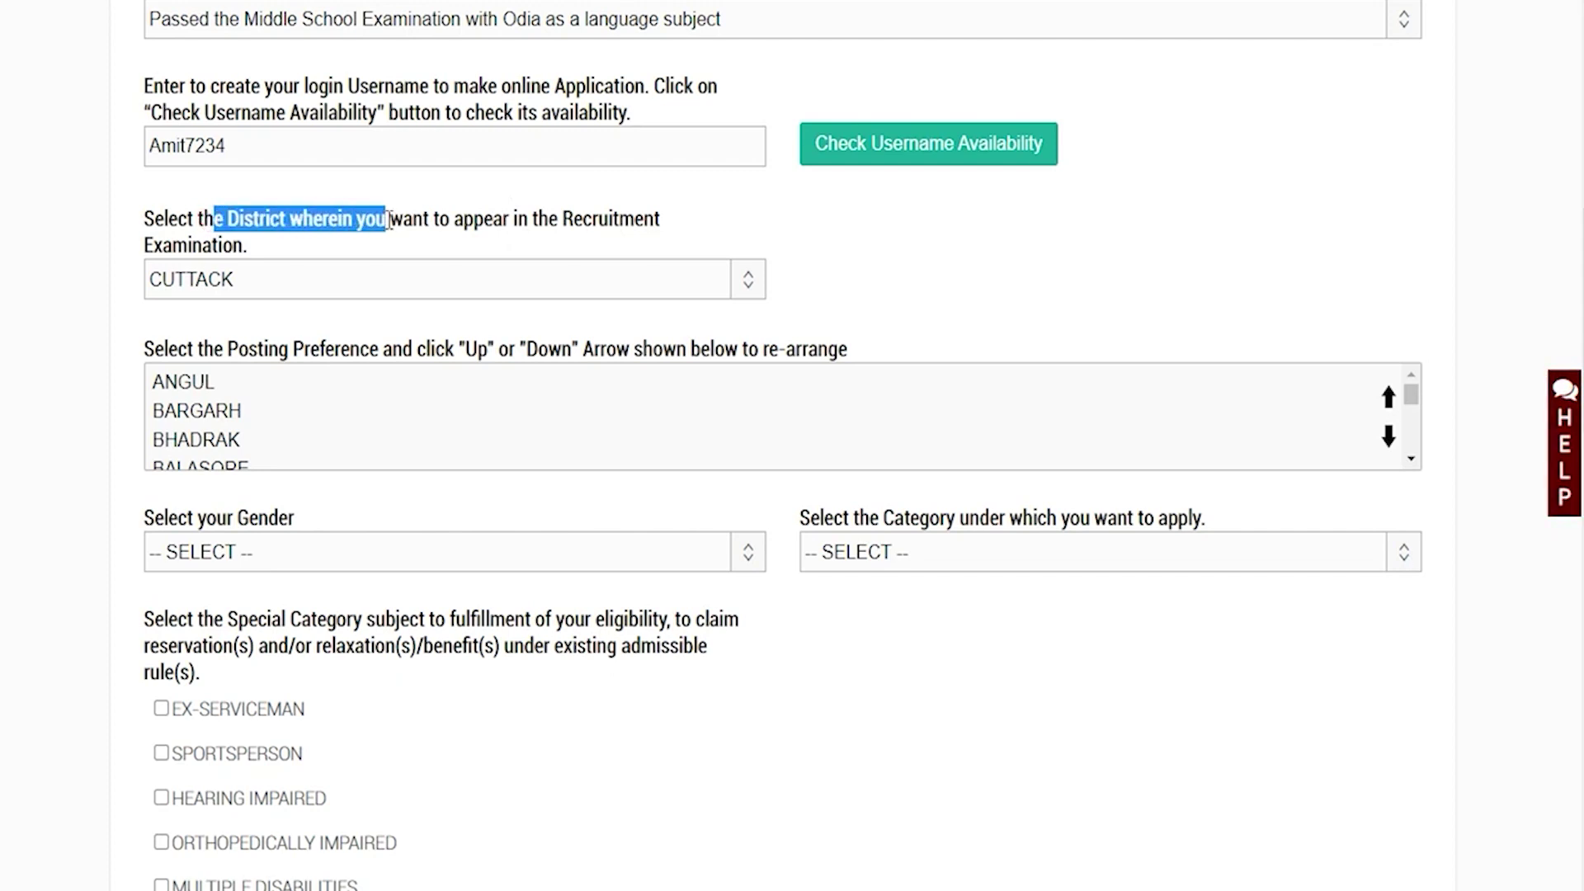
pyautogui.click(382, 277)
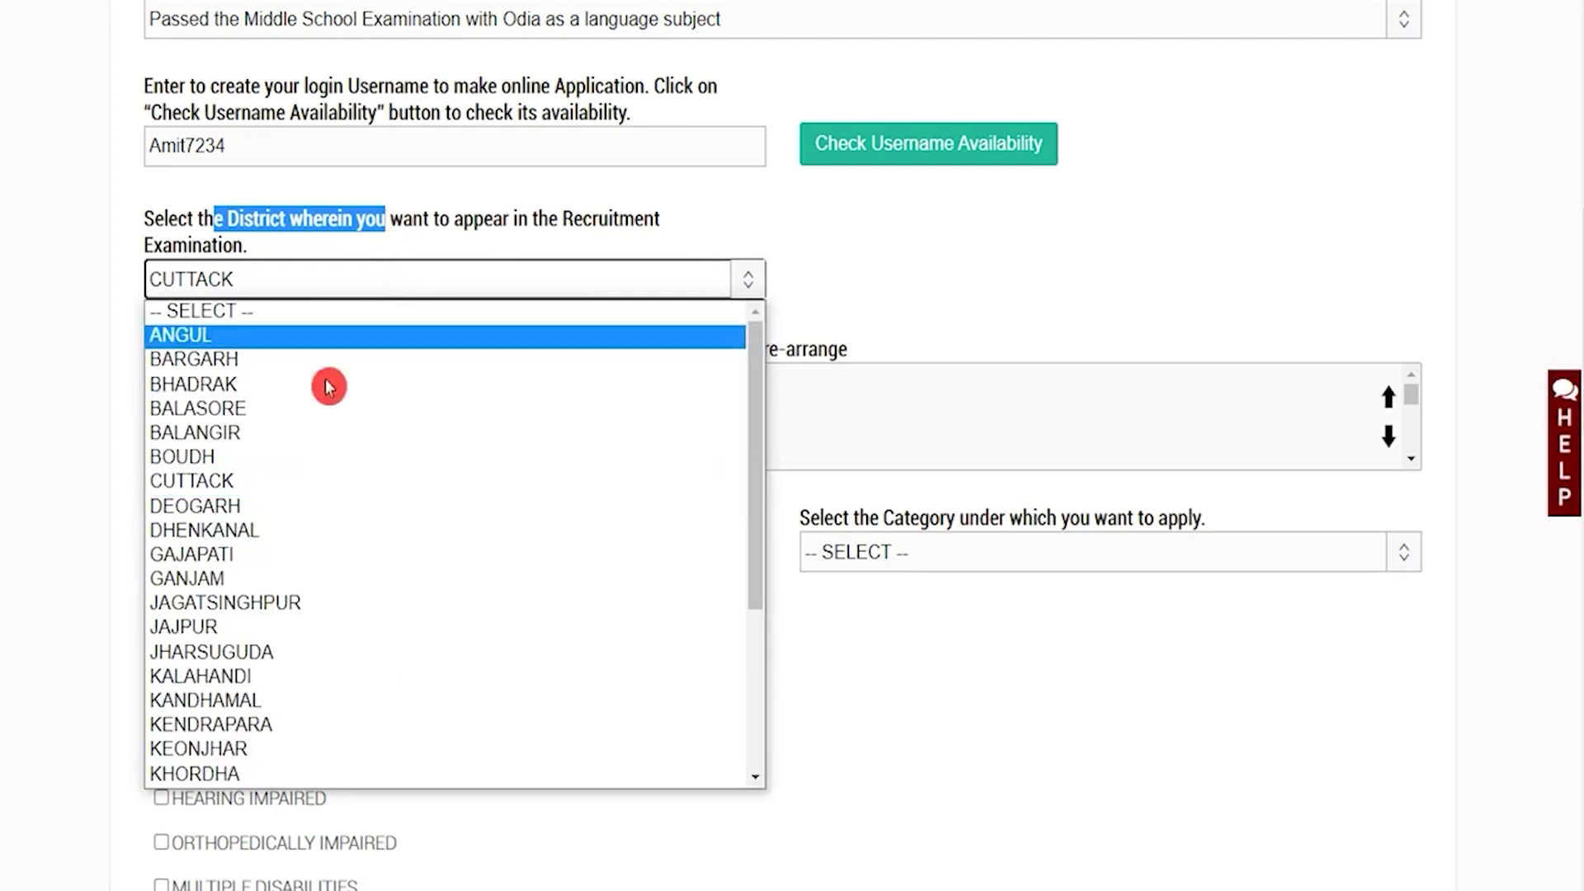
pyautogui.click(274, 483)
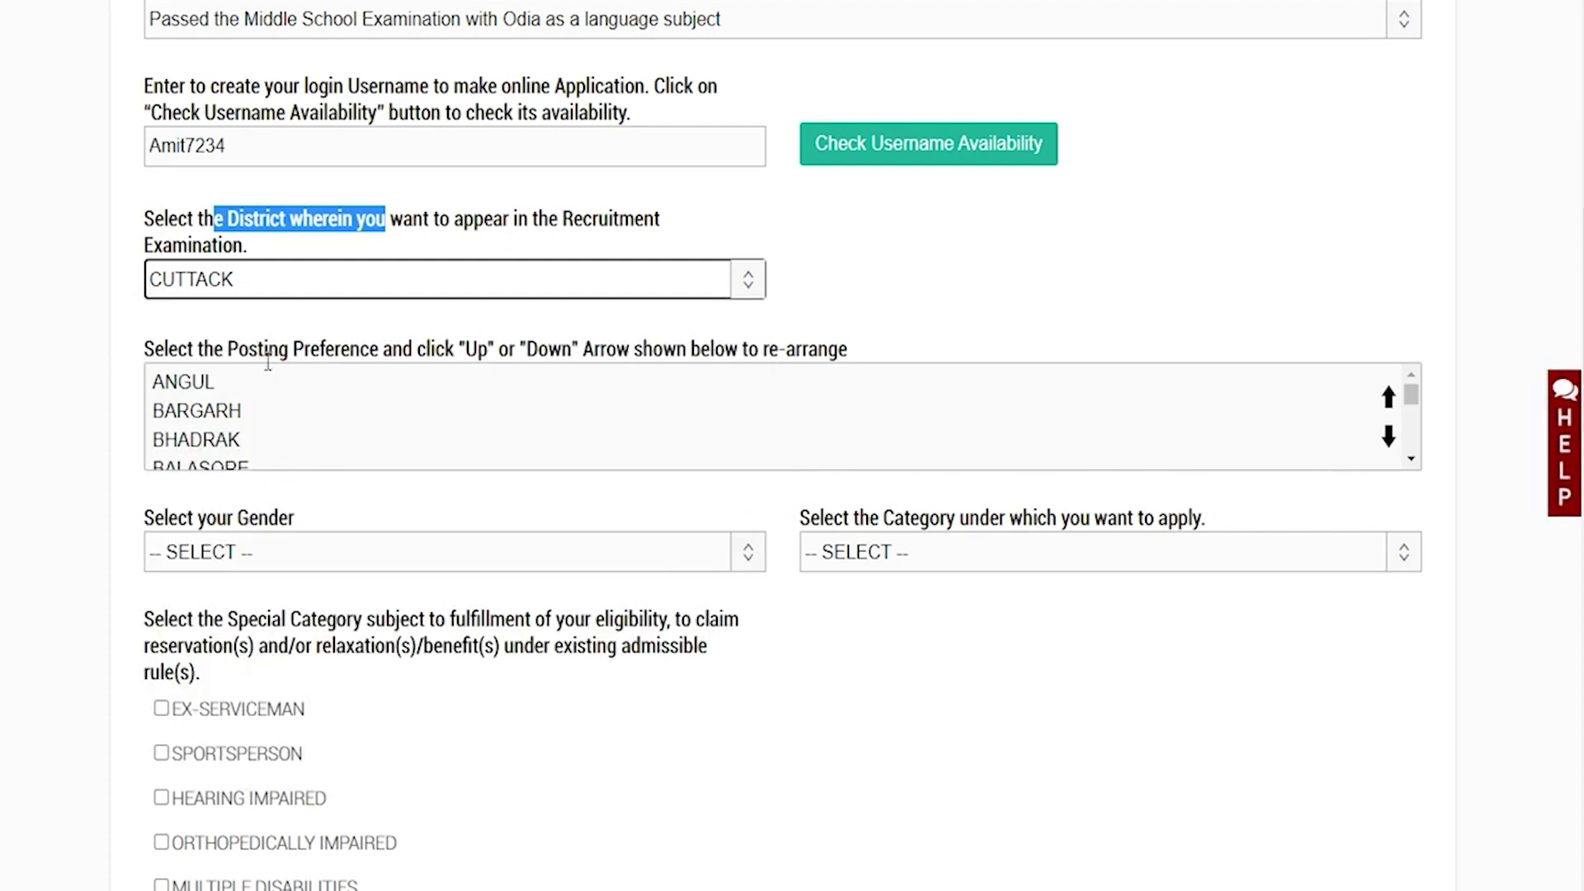
pyautogui.moveTo(265, 349); pyautogui.dragTo(406, 343)
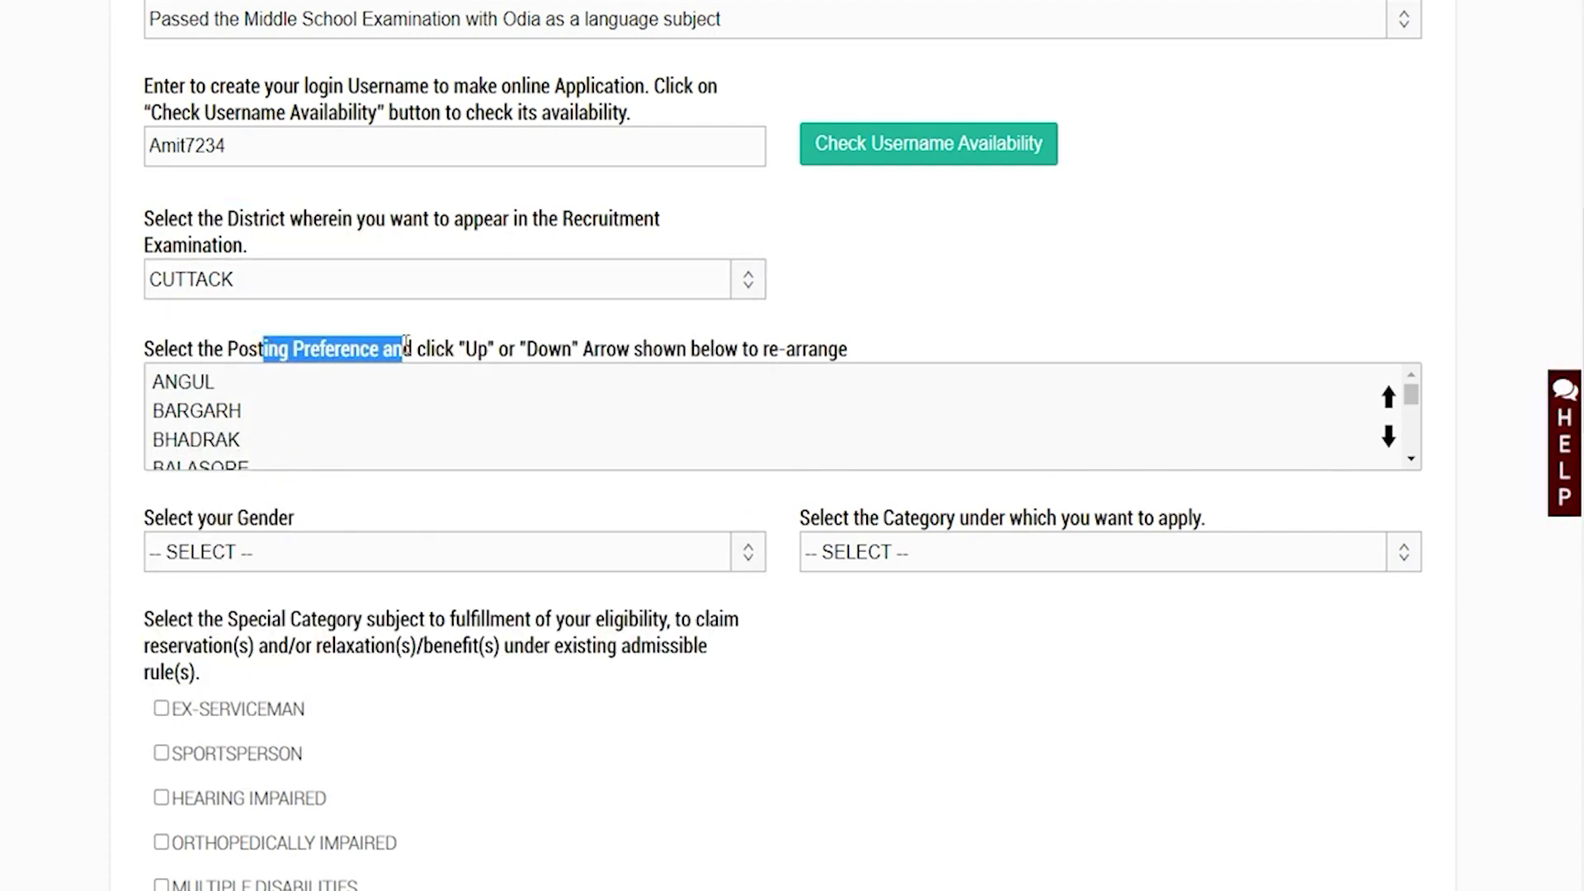
# Reorder the posting preferences, moving BARGARH and BHADRAK above ANGUL
pyautogui.click(353, 381)
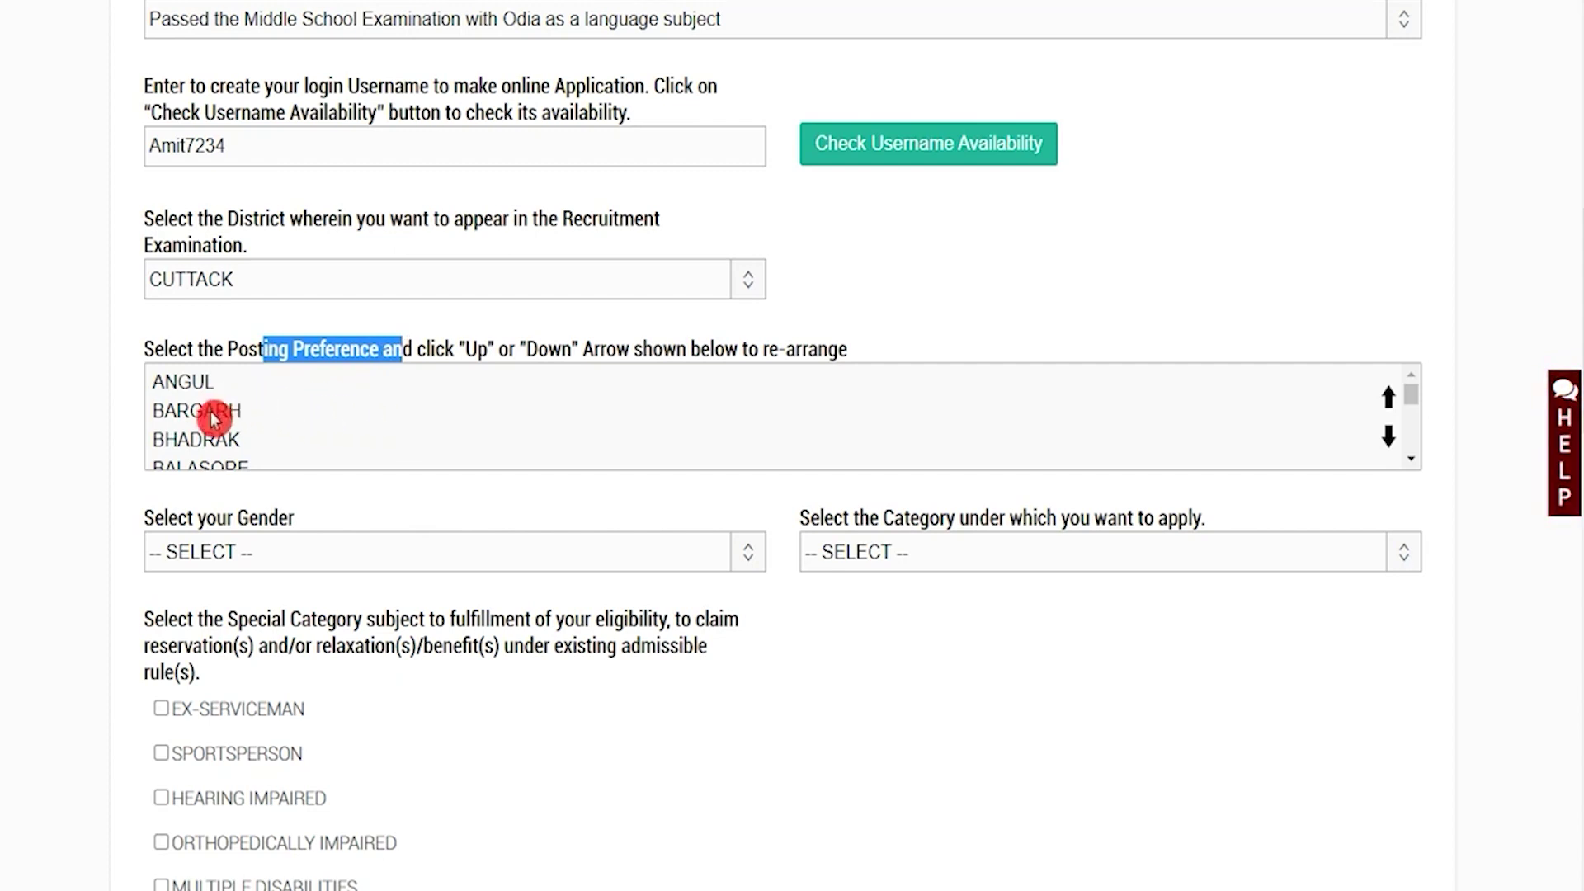
pyautogui.click(211, 410)
pyautogui.click(1389, 397)
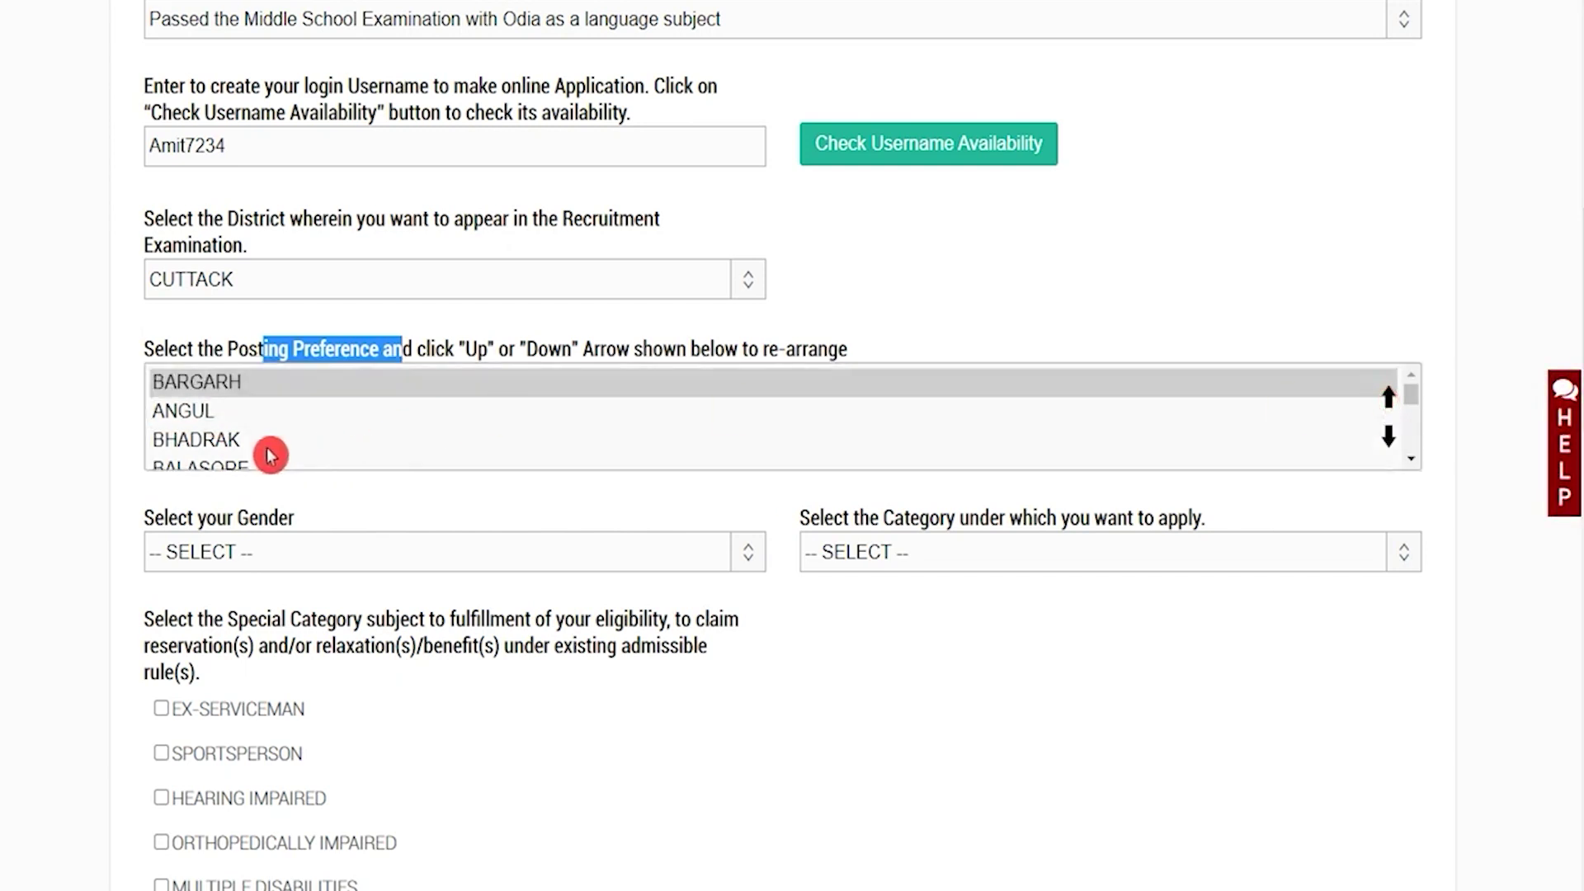
pyautogui.click(244, 441)
pyautogui.click(1388, 397)
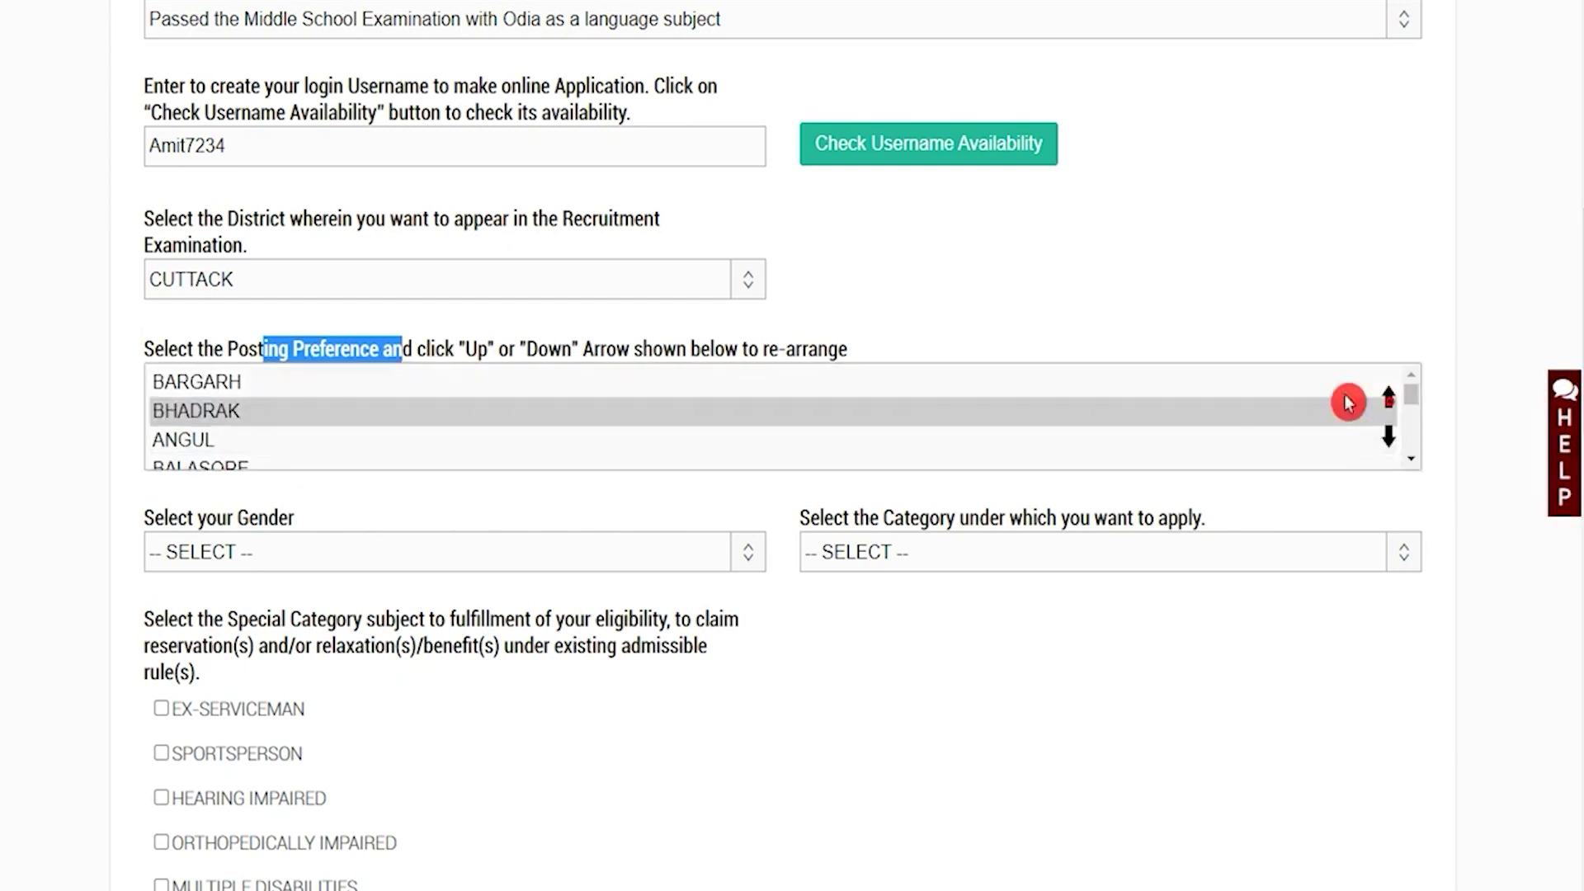
# Set gender MALE, category SCHEDULED TRIBE and sub-category GOND
pyautogui.click(421, 537)
pyautogui.click(300, 607)
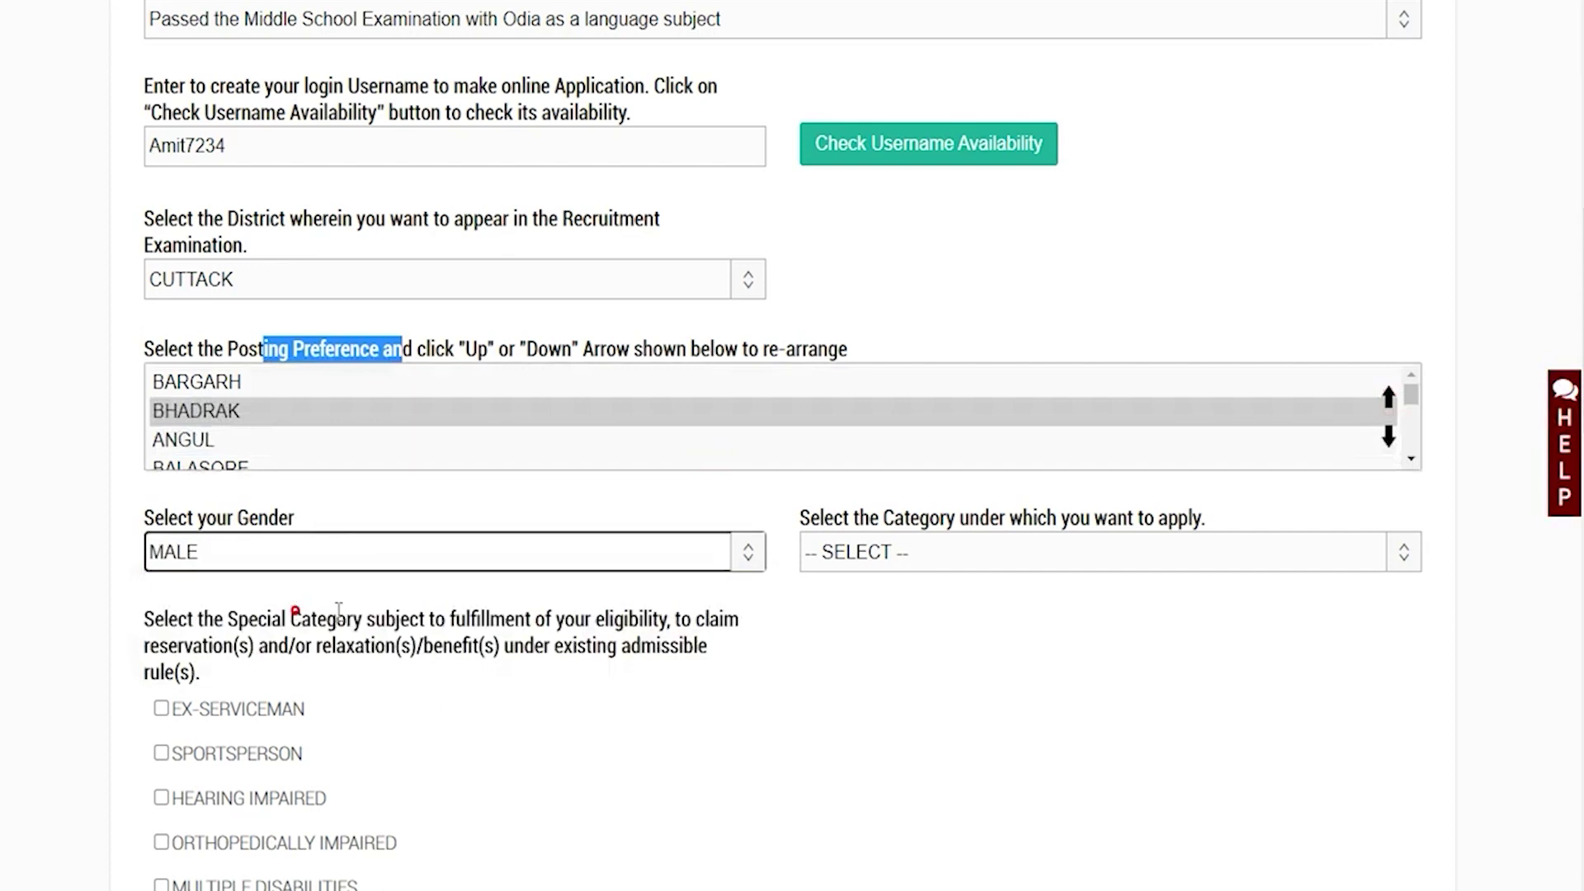
pyautogui.click(858, 554)
pyautogui.click(878, 611)
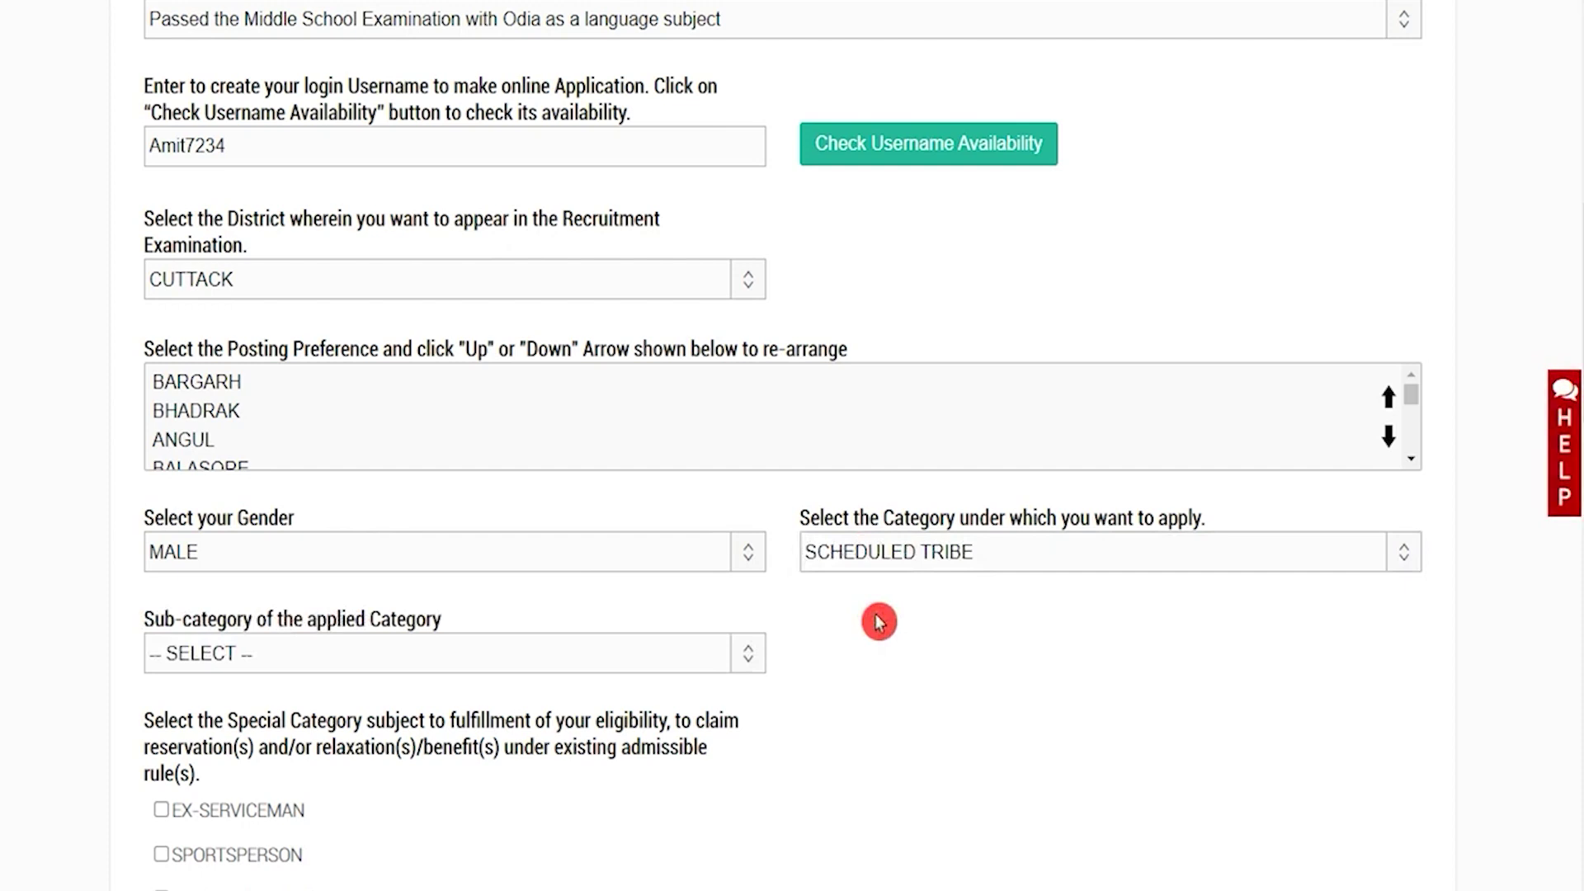
pyautogui.click(470, 668)
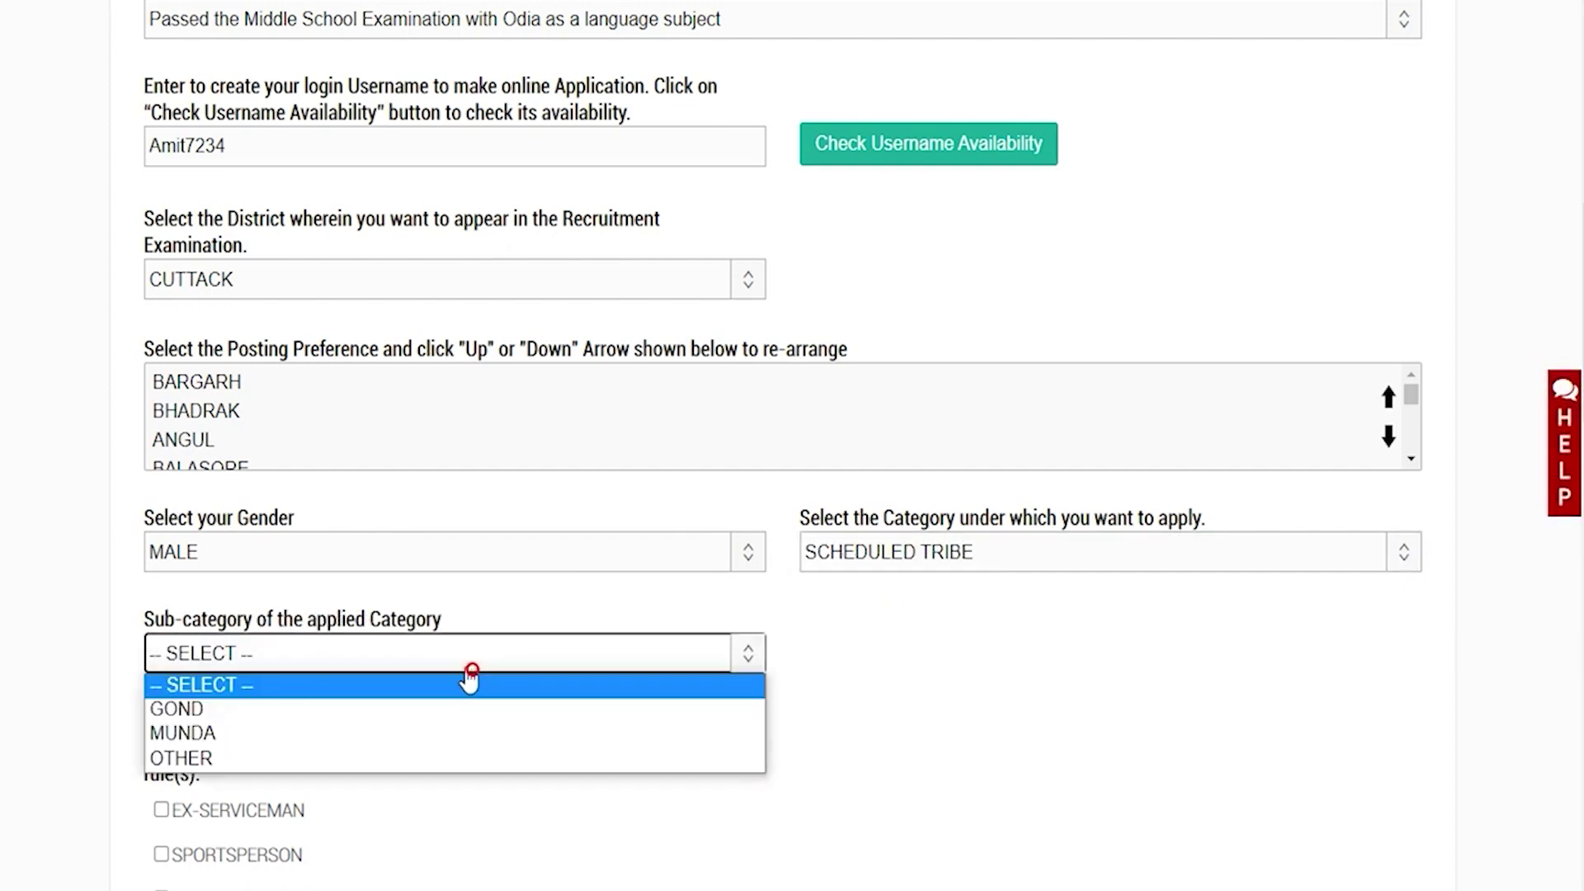
pyautogui.click(313, 708)
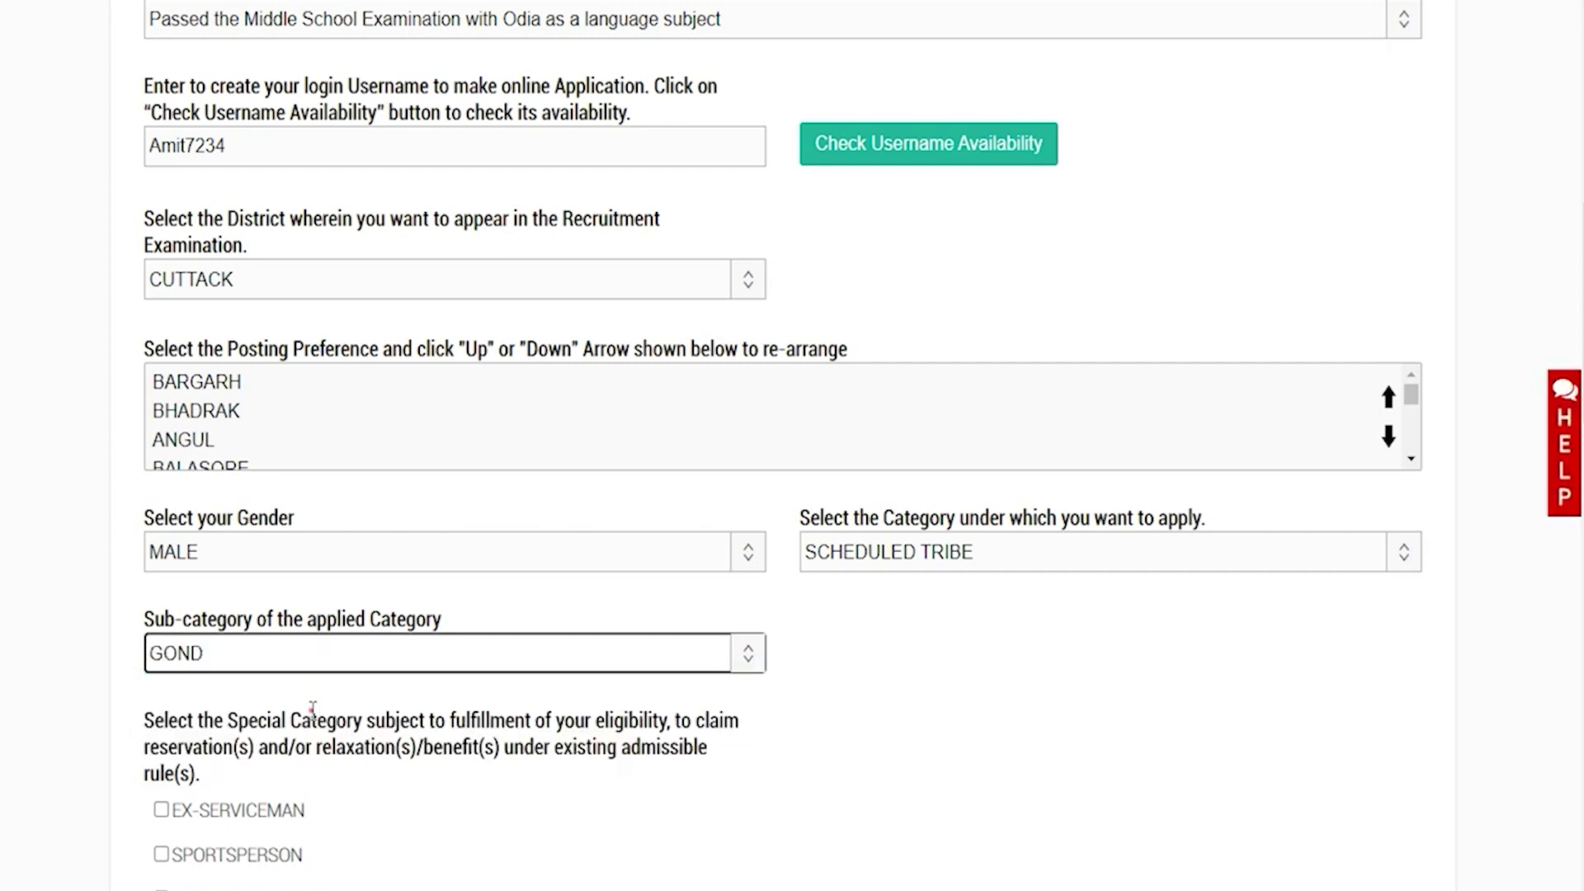
pyautogui.scroll(-4, 371, 672)
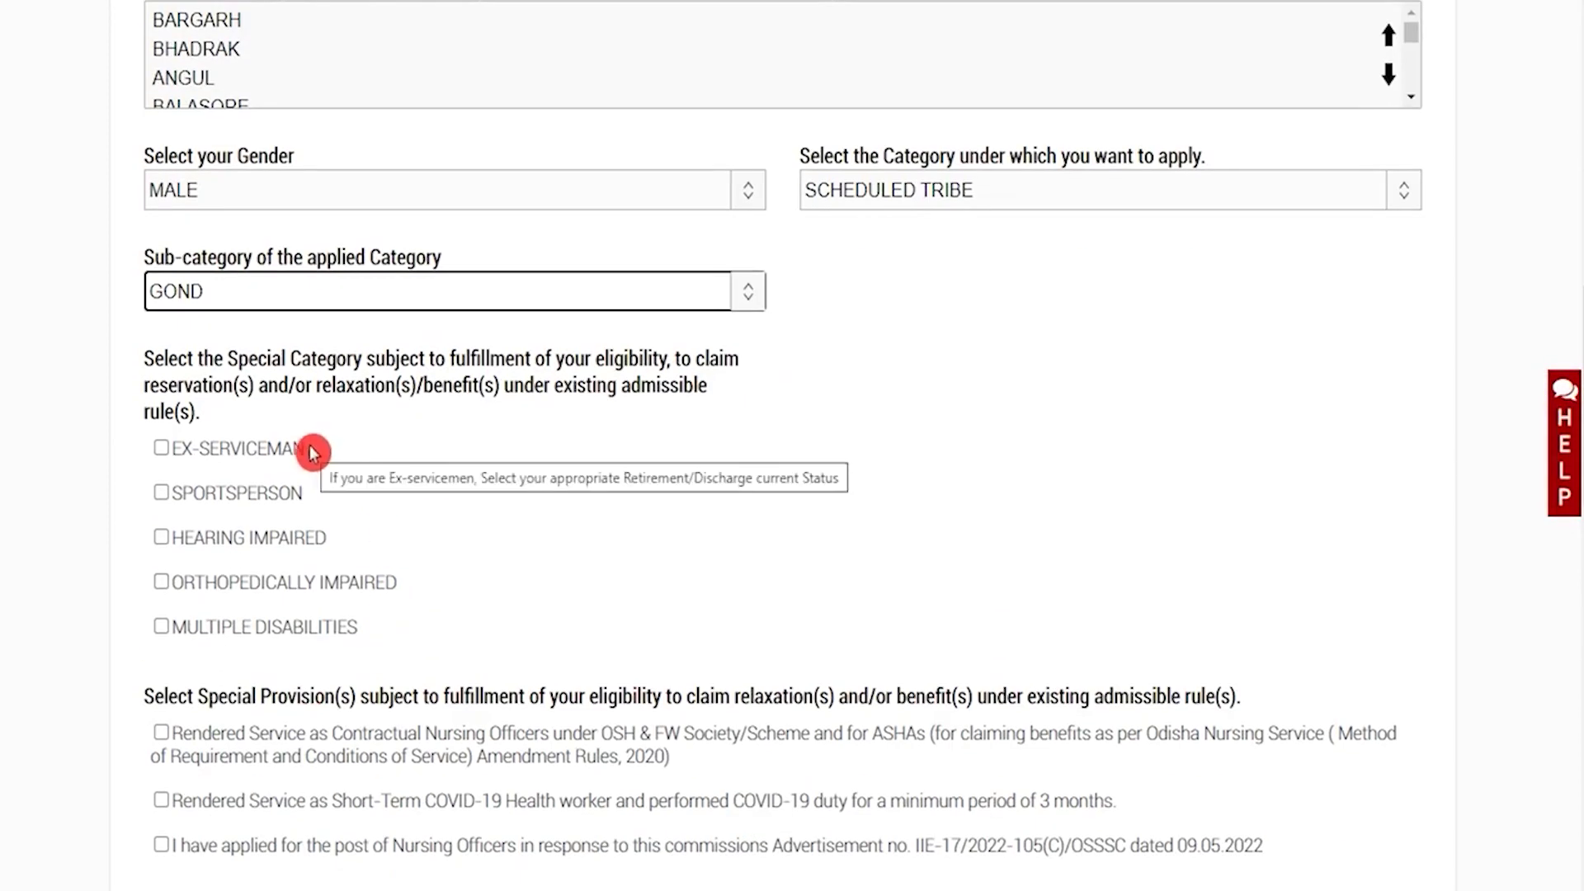
# Leave every Special Category and Special Provision box unticked, then open the date-of-birth calendar
pyautogui.moveTo(256, 358); pyautogui.dragTo(651, 361)
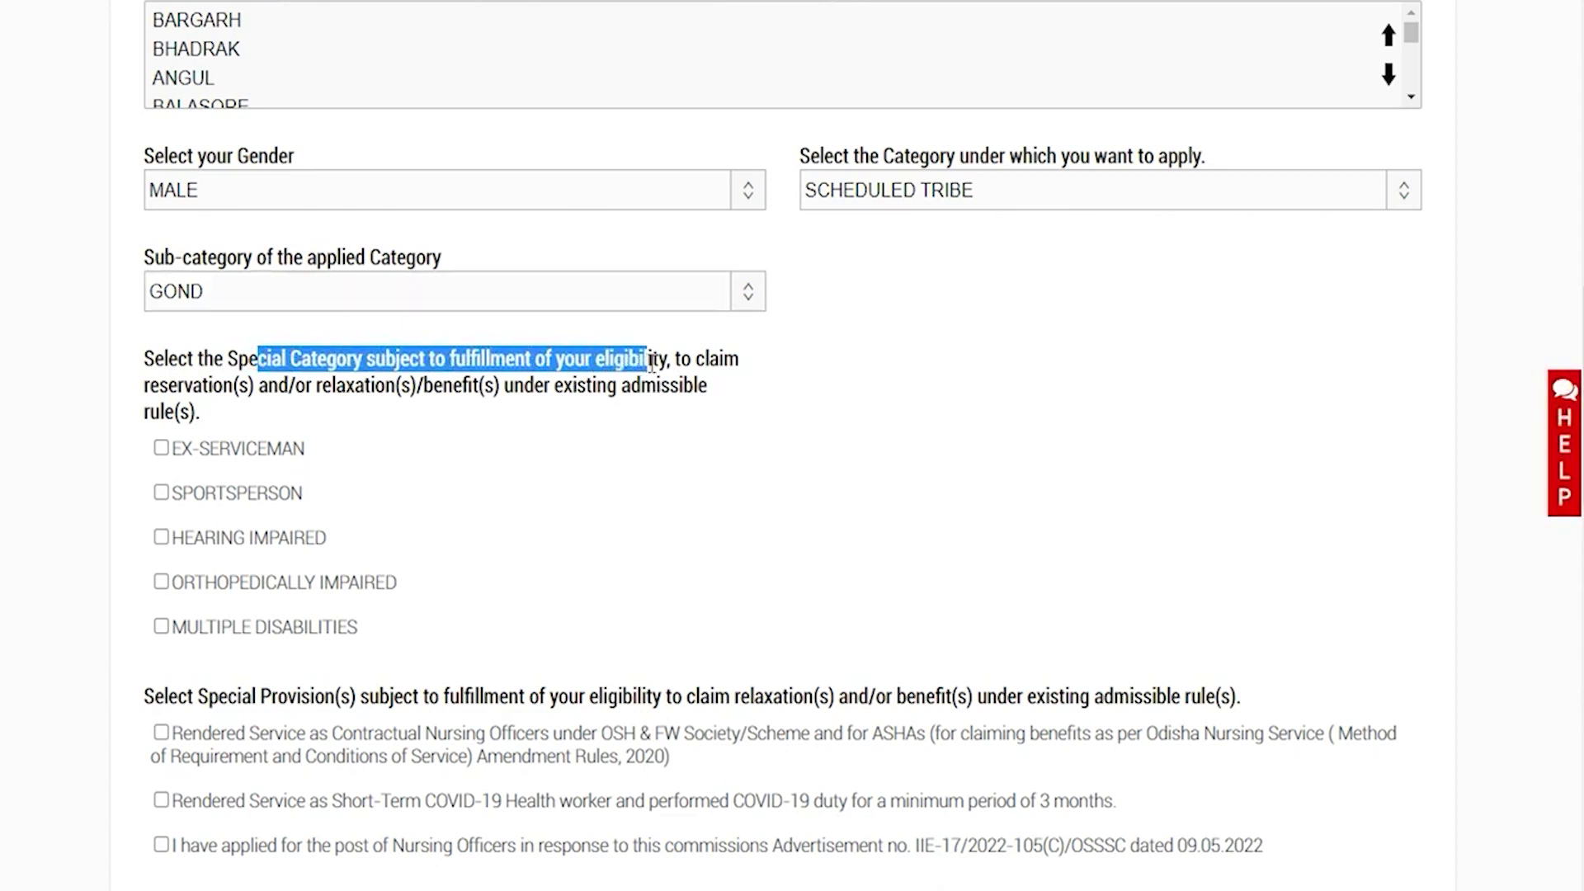
pyautogui.moveTo(184, 386); pyautogui.dragTo(336, 386)
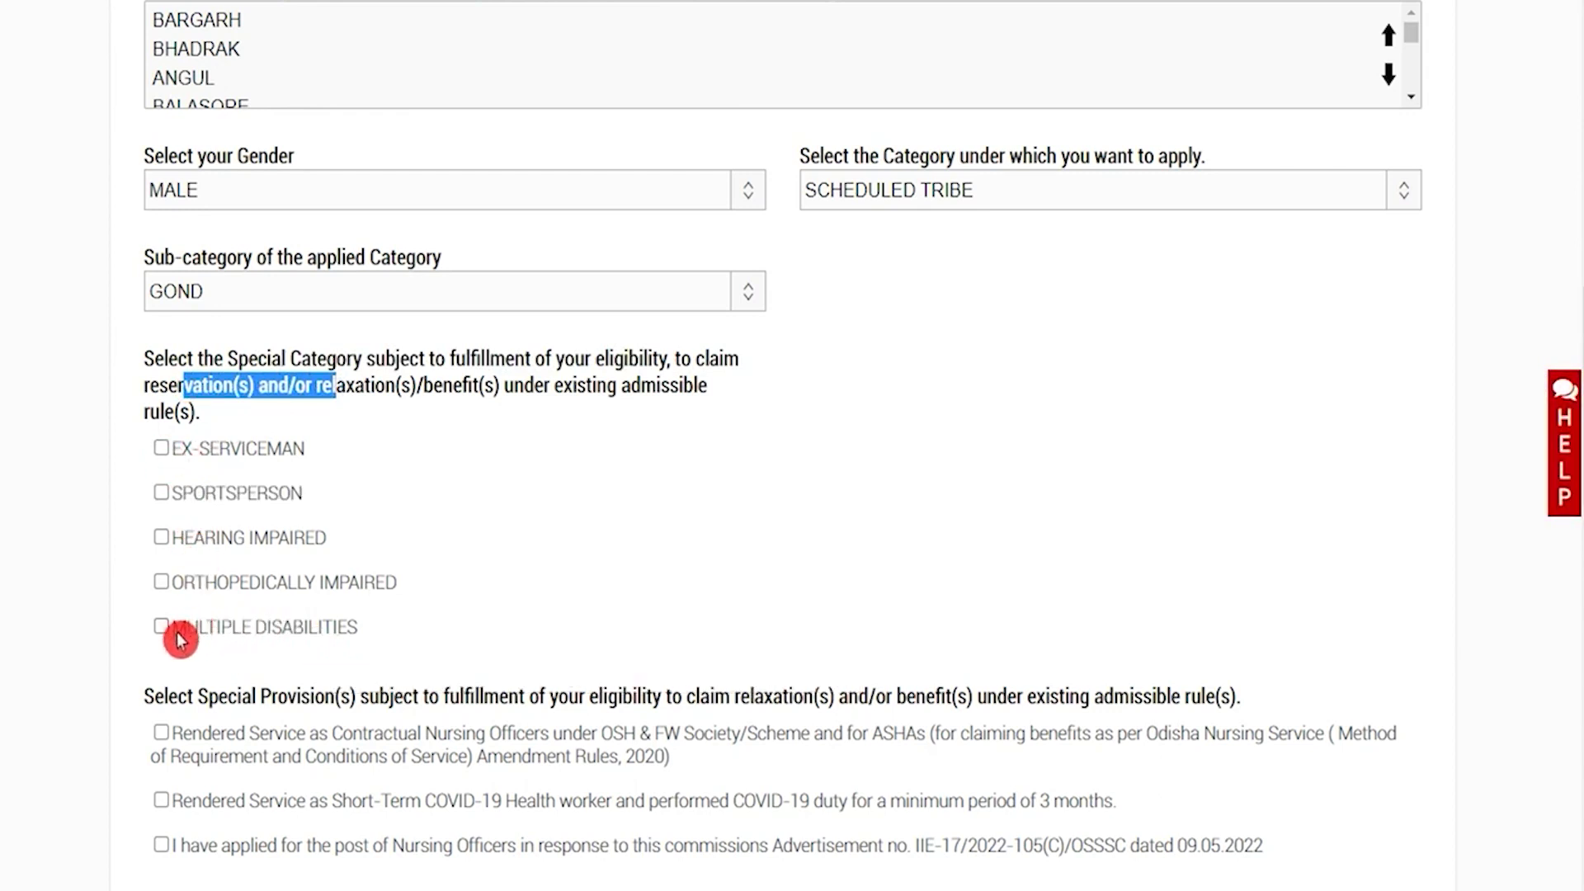
pyautogui.scroll(-3, 423, 694)
pyautogui.click(700, 462)
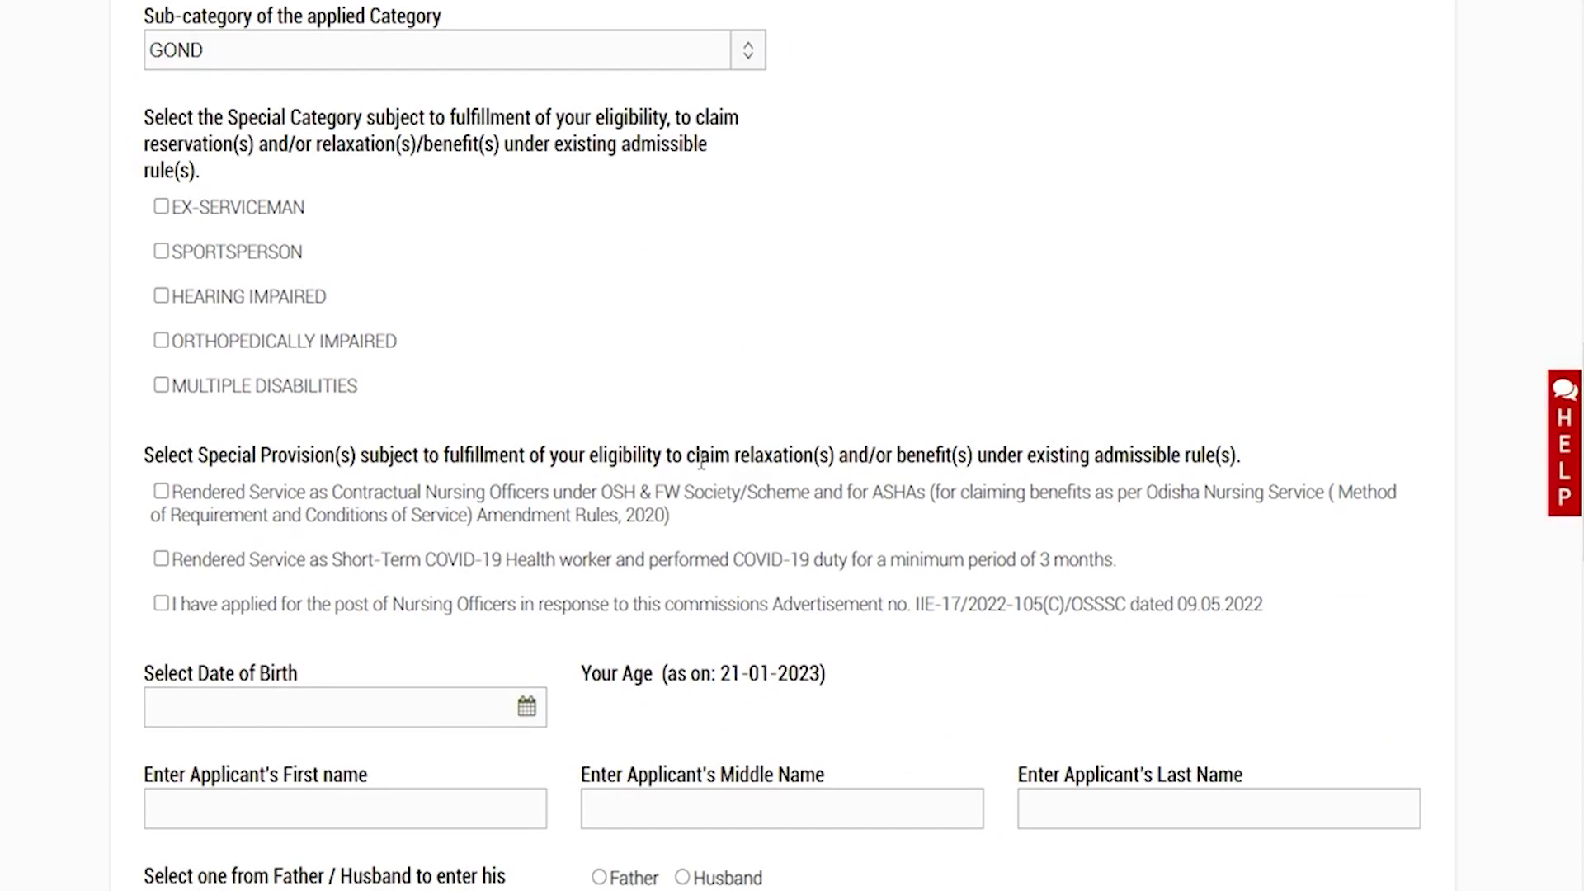
pyautogui.moveTo(450, 457); pyautogui.dragTo(716, 464)
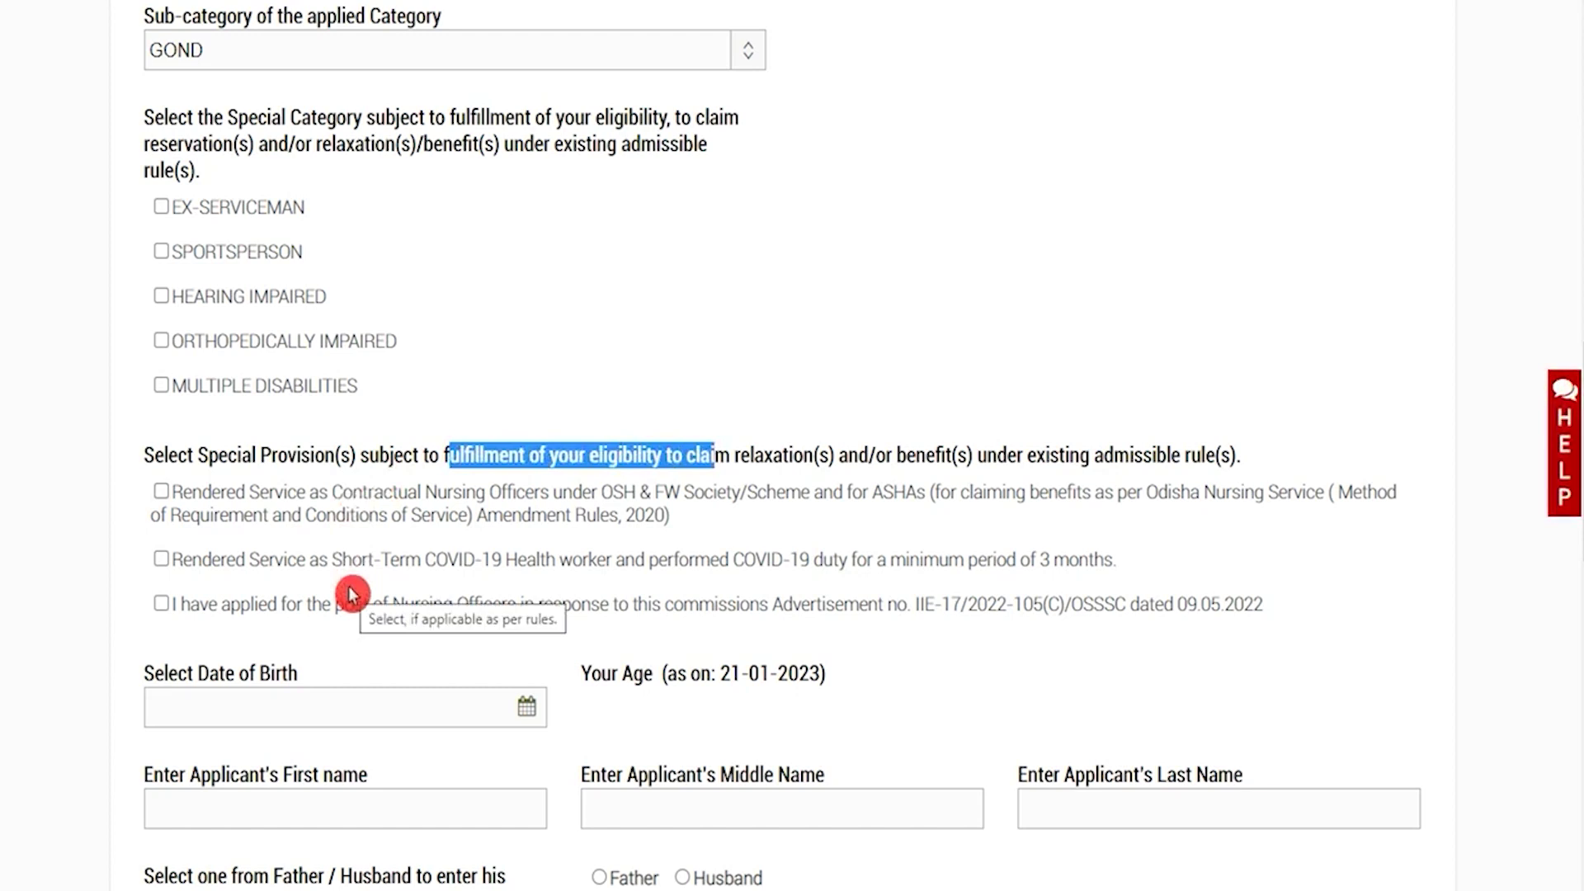
pyautogui.scroll(-3, 350, 594)
pyautogui.click(528, 467)
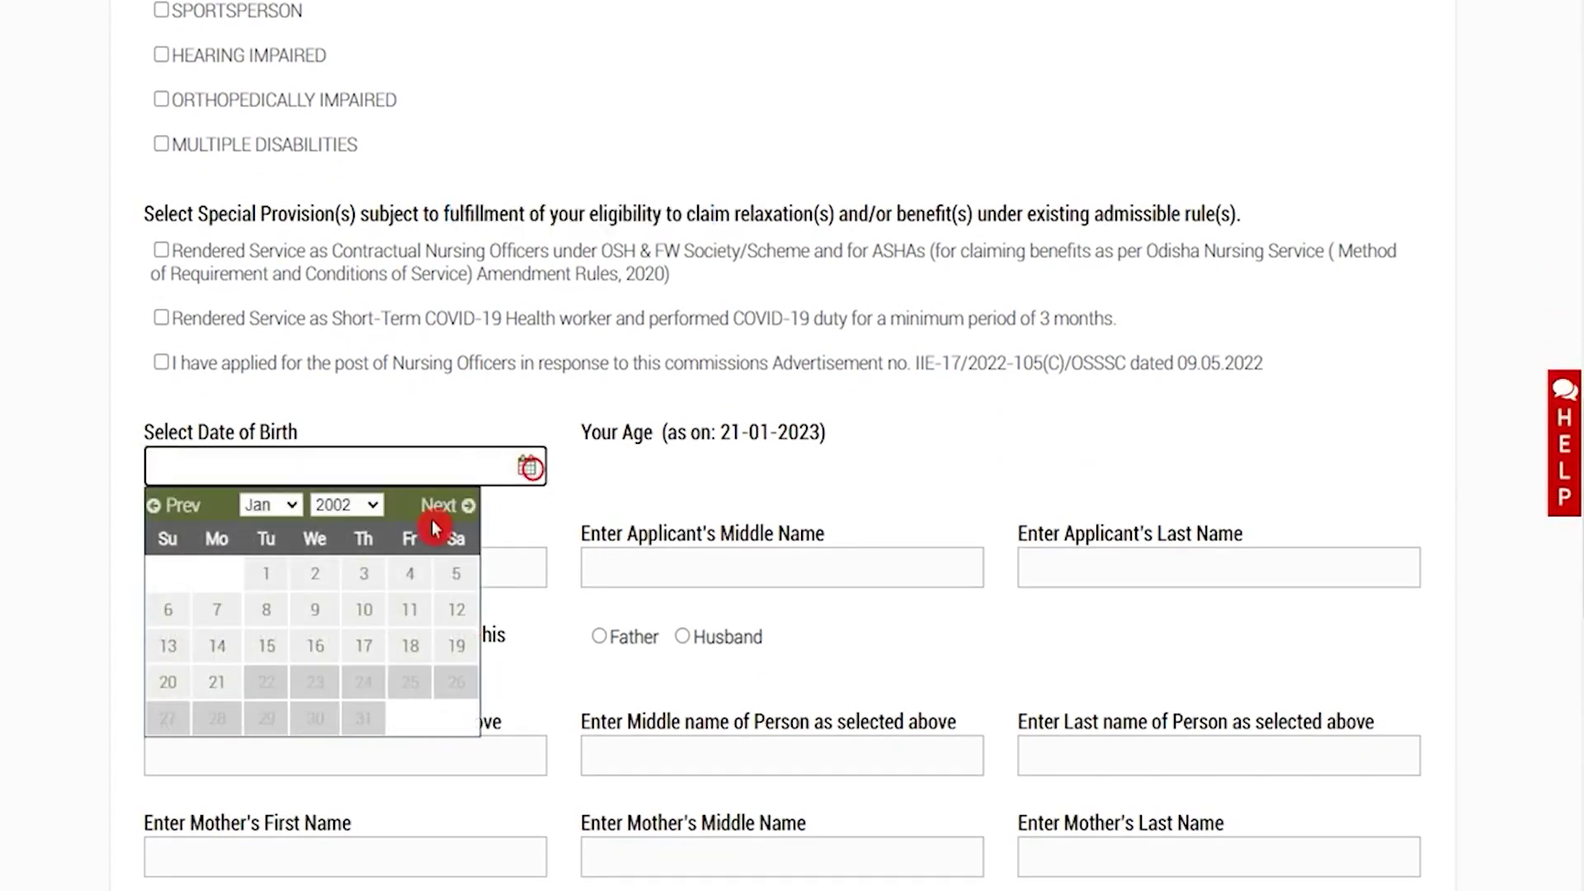
# Set the date of birth to 01/01/2002 and enter the applicant's first and last names
pyautogui.click(279, 584)
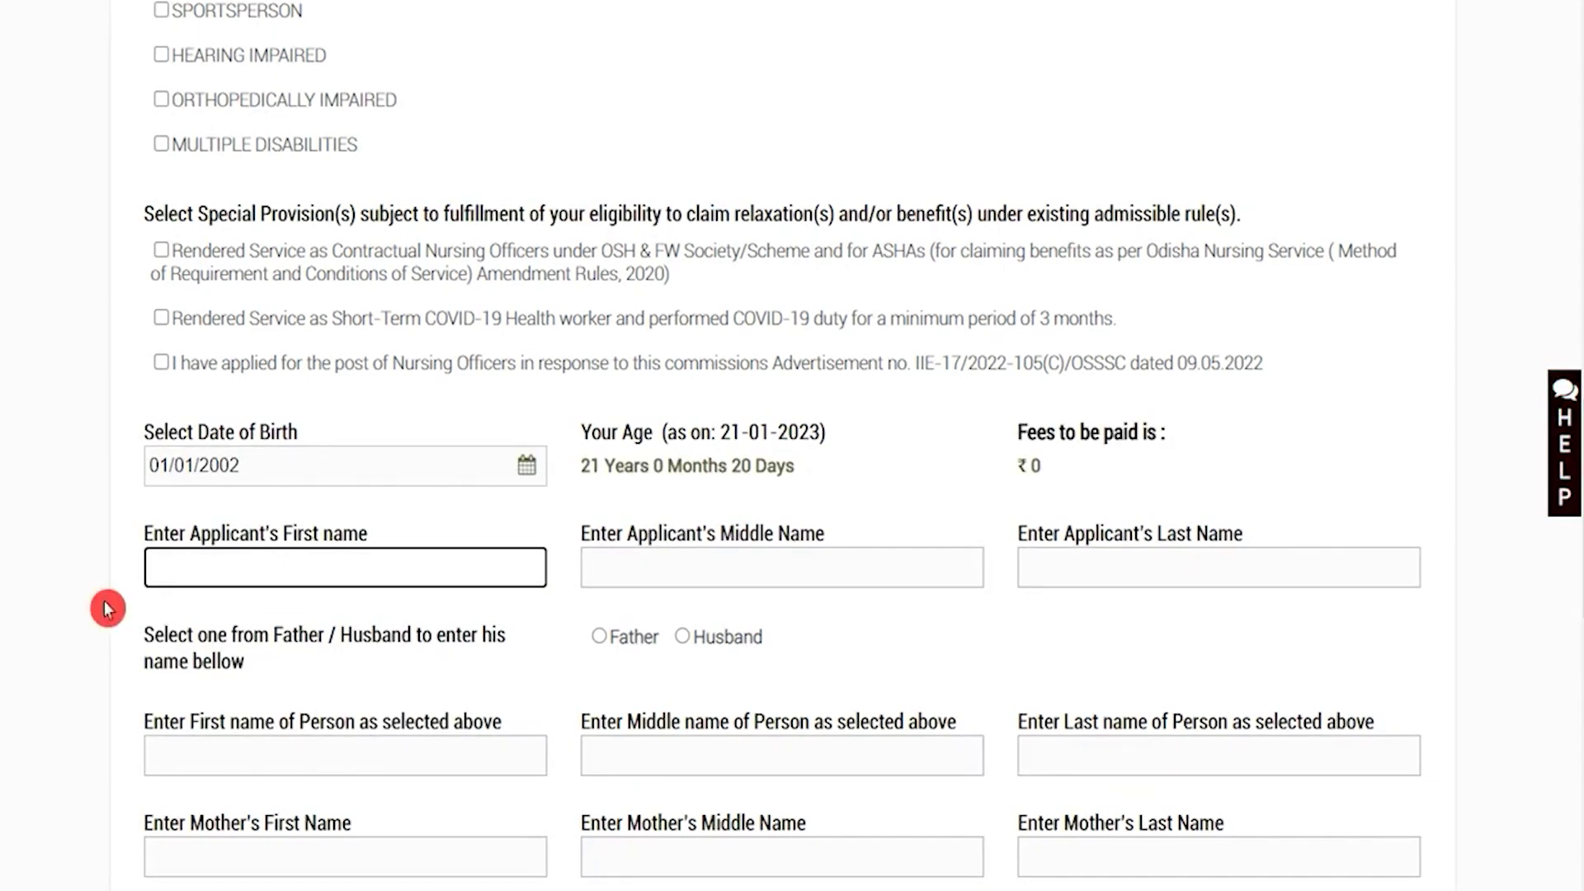
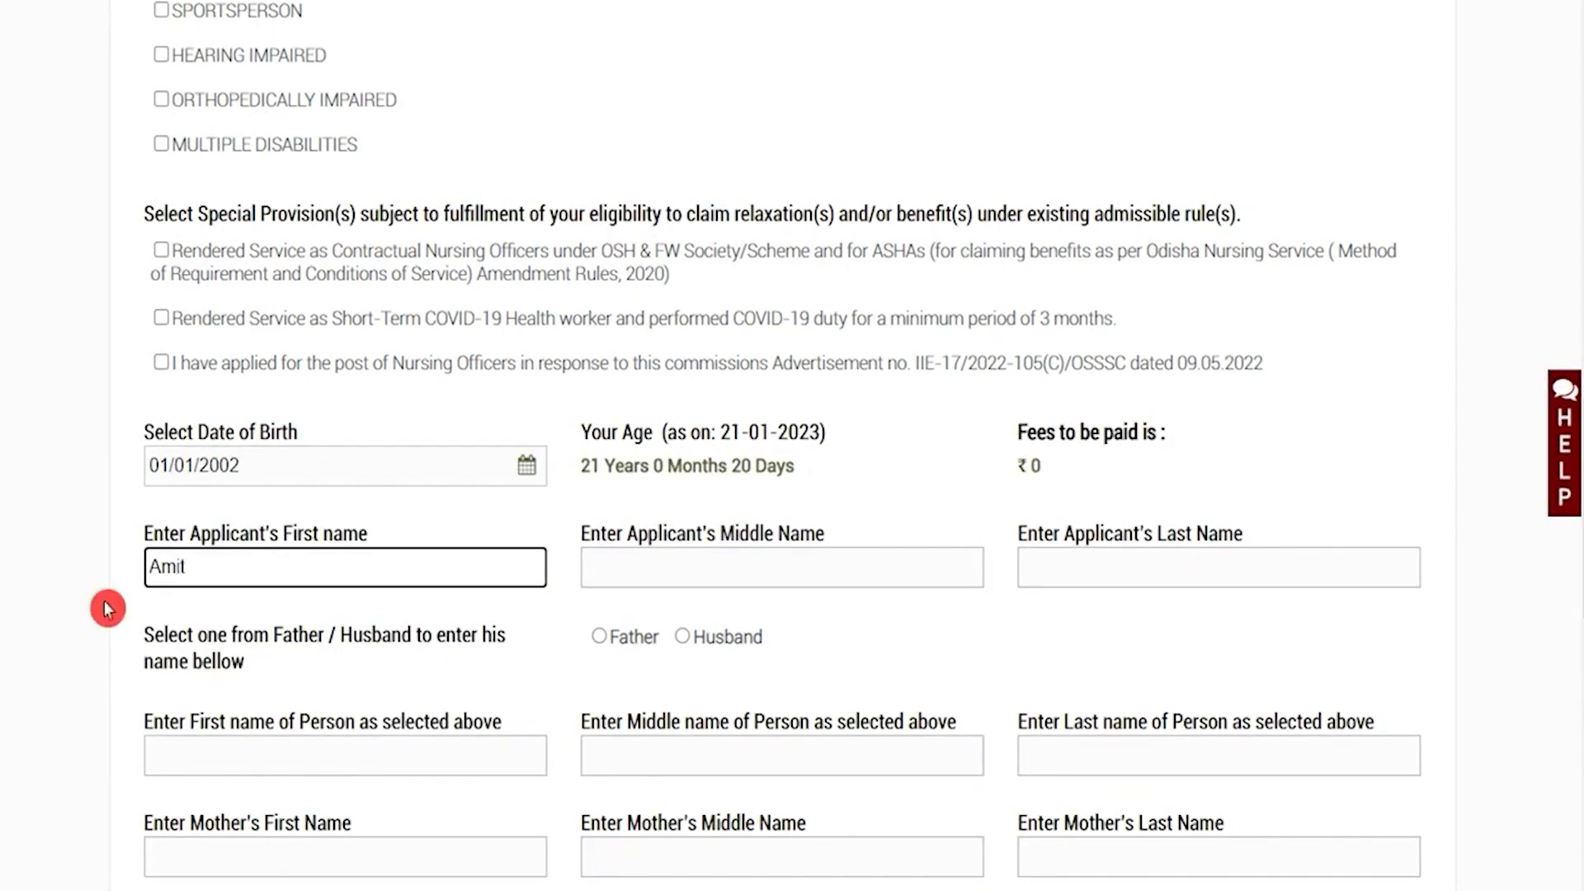
pyautogui.click(828, 570)
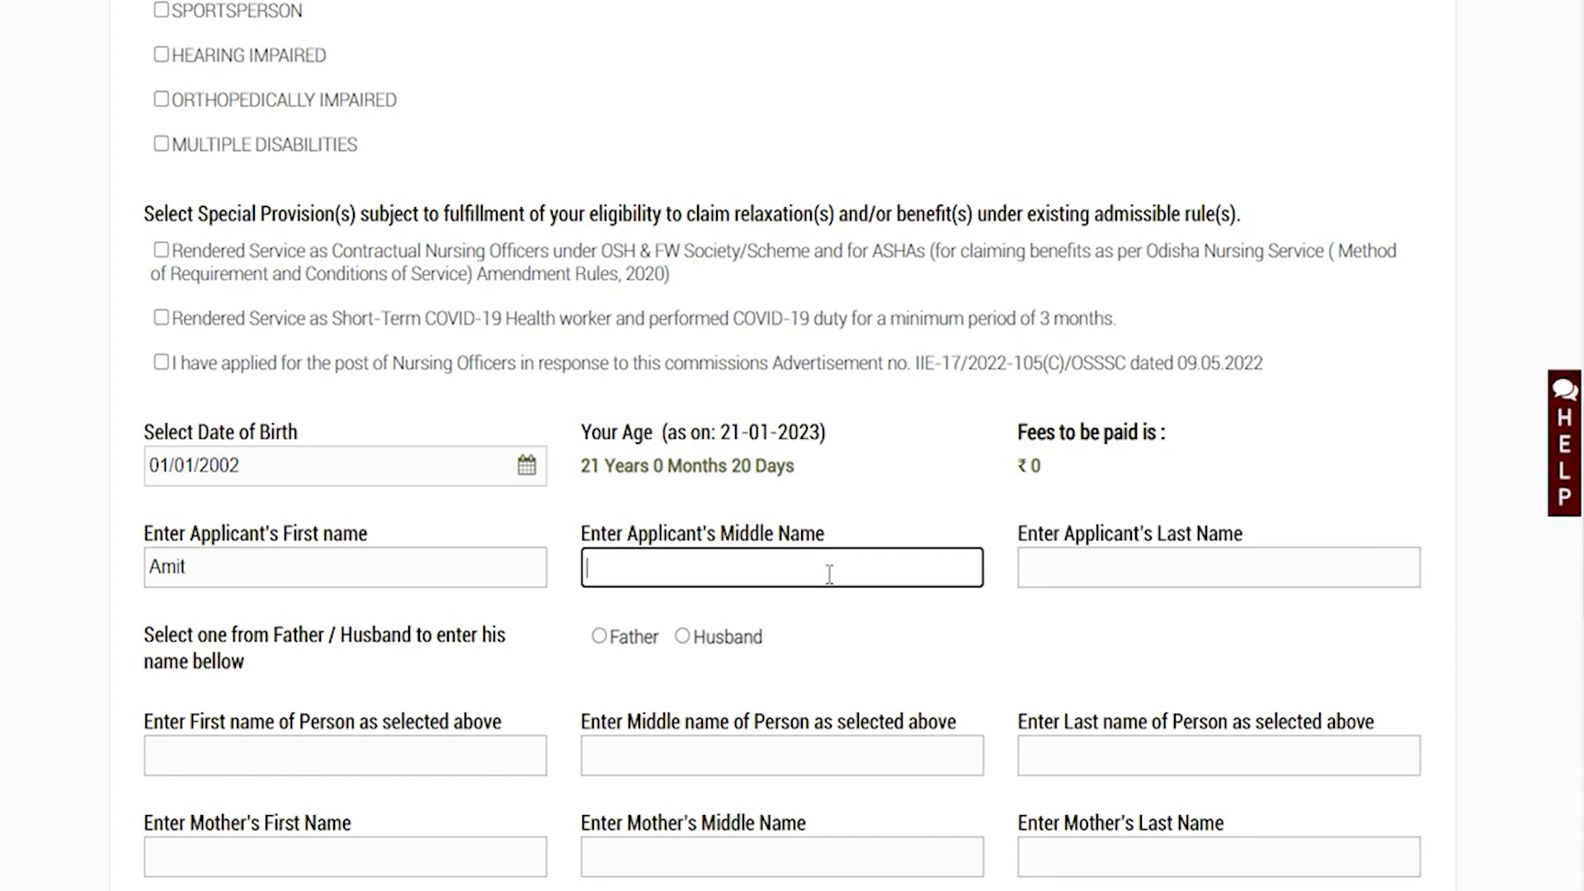
pyautogui.click(1124, 571)
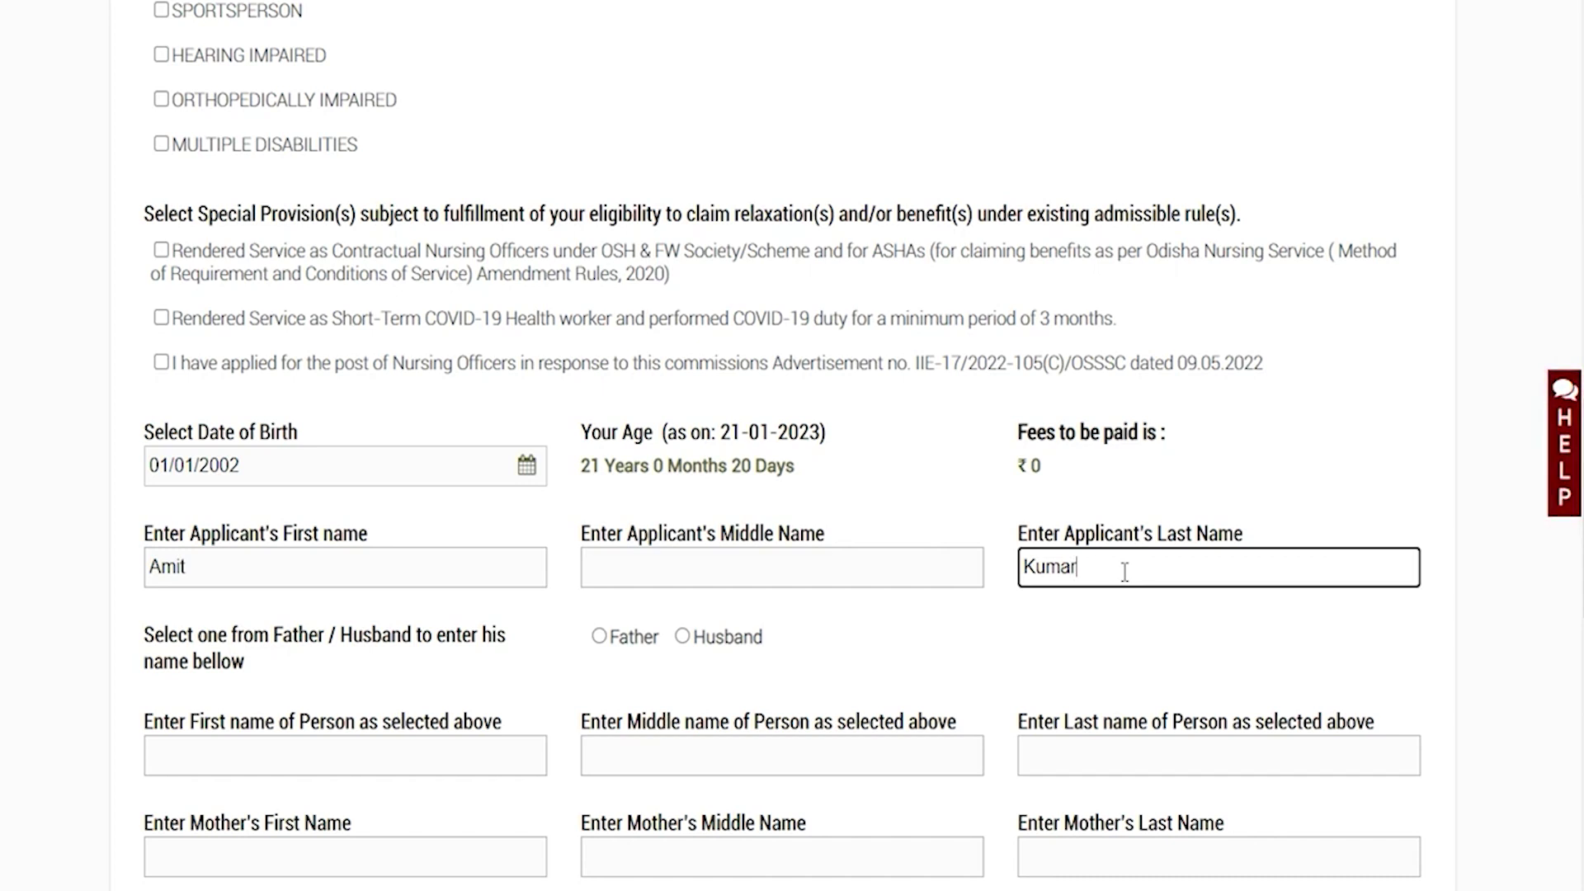
pyautogui.click(277, 635)
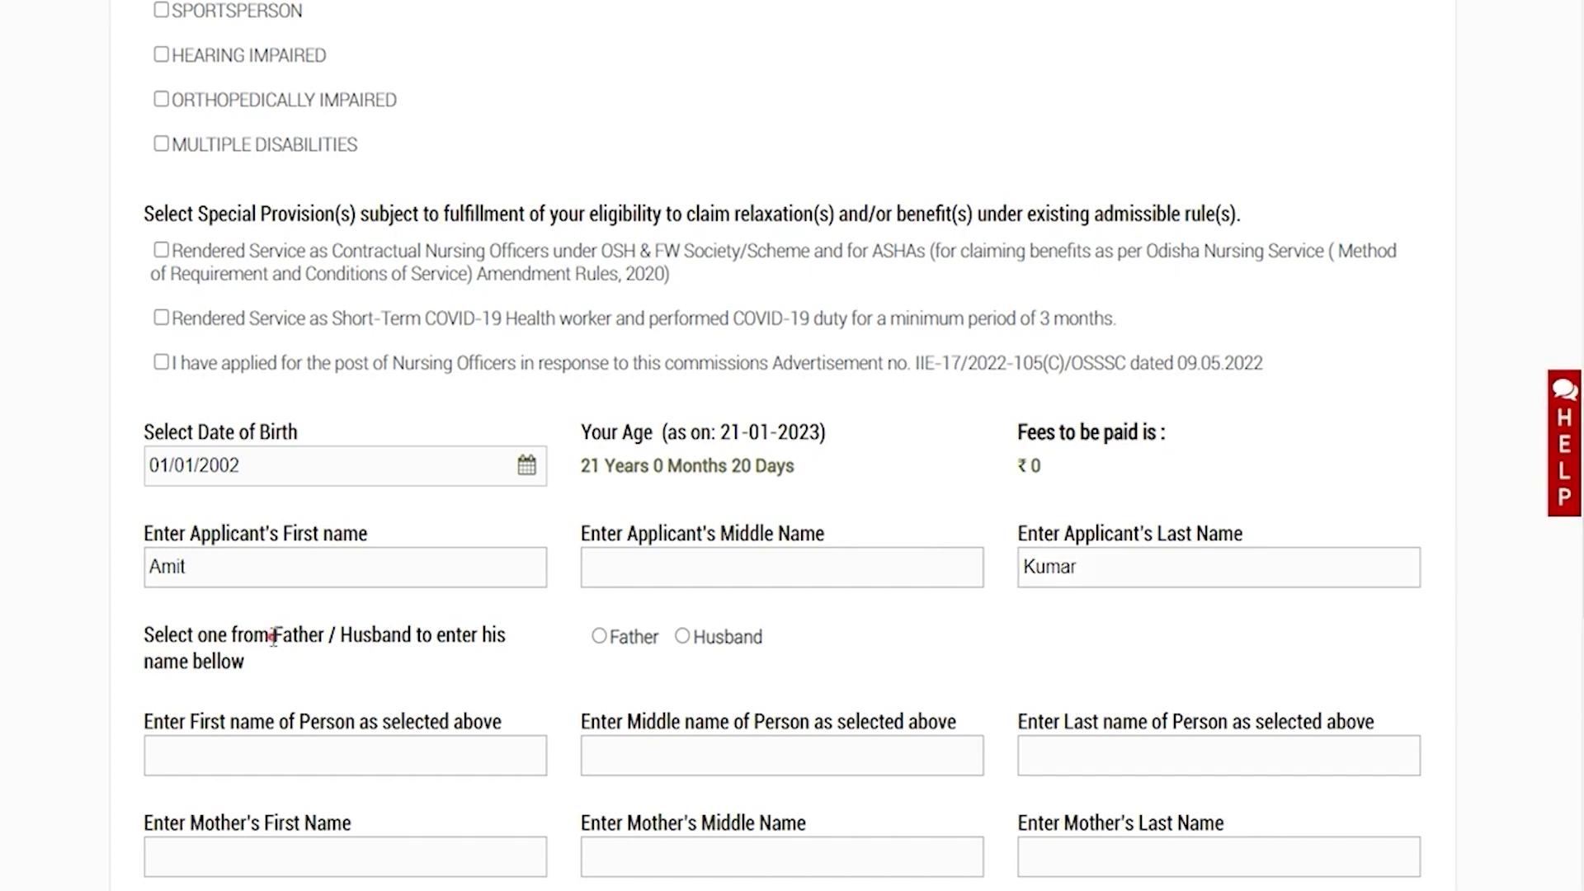
# Choose Father as the relative and enter the father's first name
pyautogui.moveTo(177, 634); pyautogui.dragTo(385, 638)
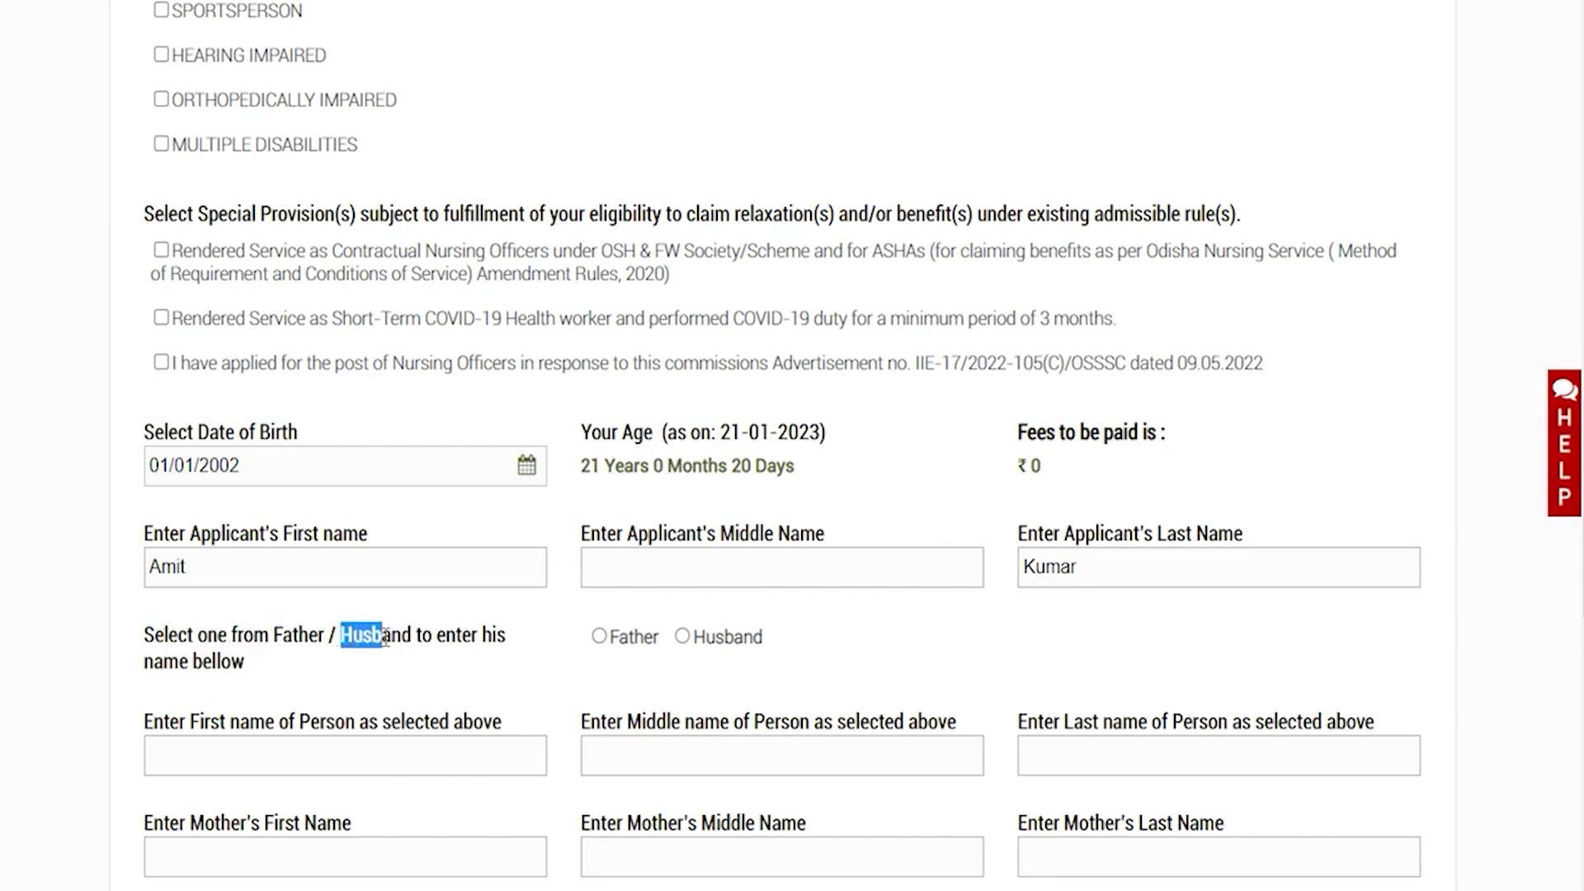
pyautogui.click(601, 640)
pyautogui.click(327, 760)
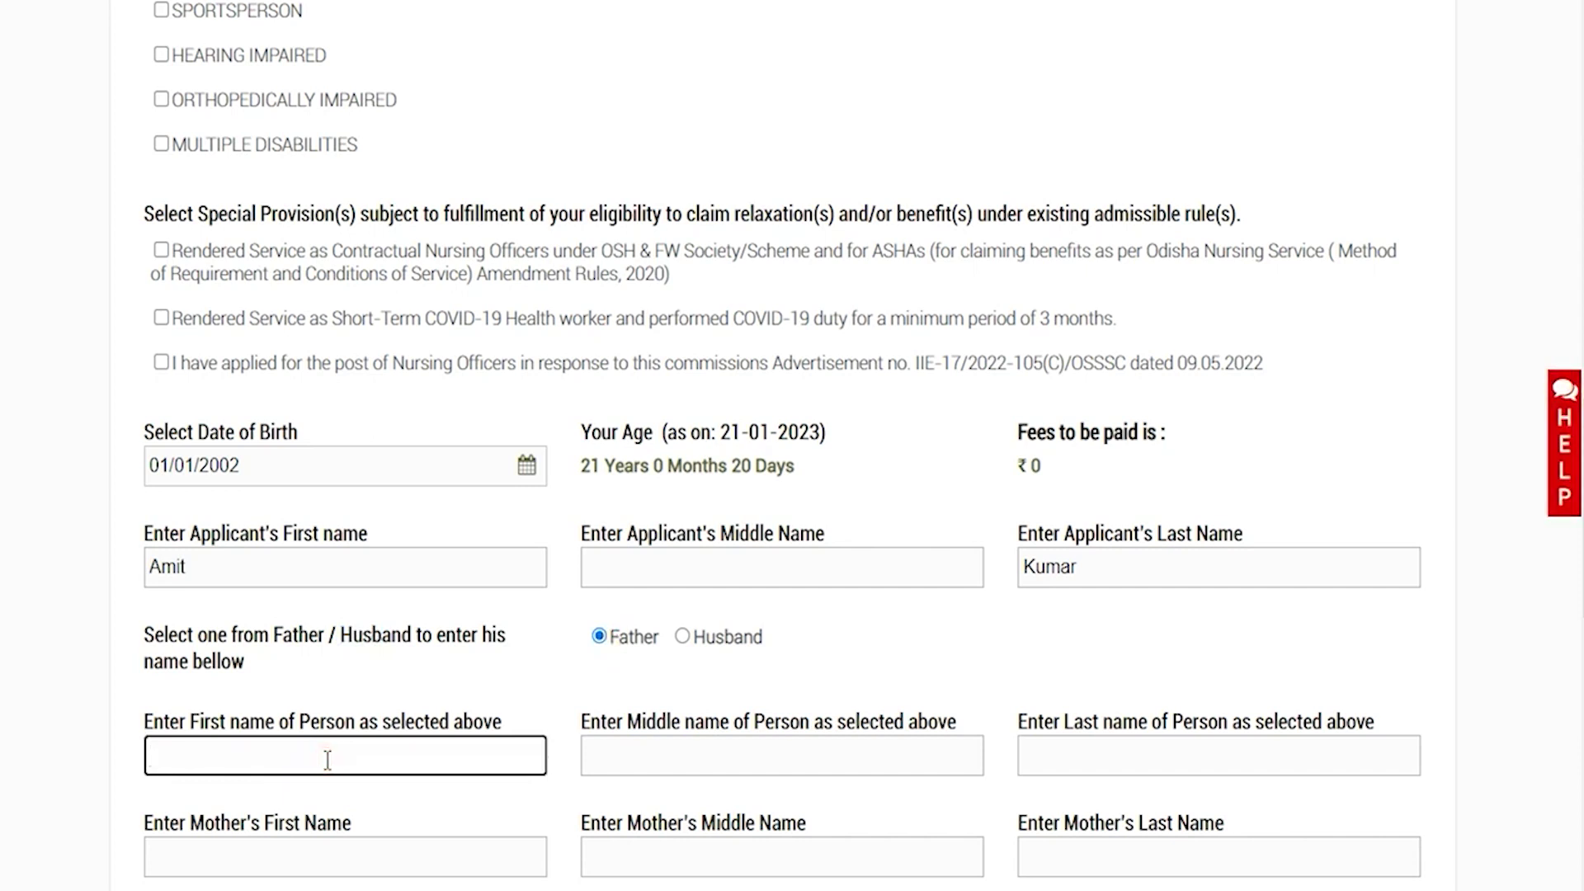
pyautogui.write('Rohan')
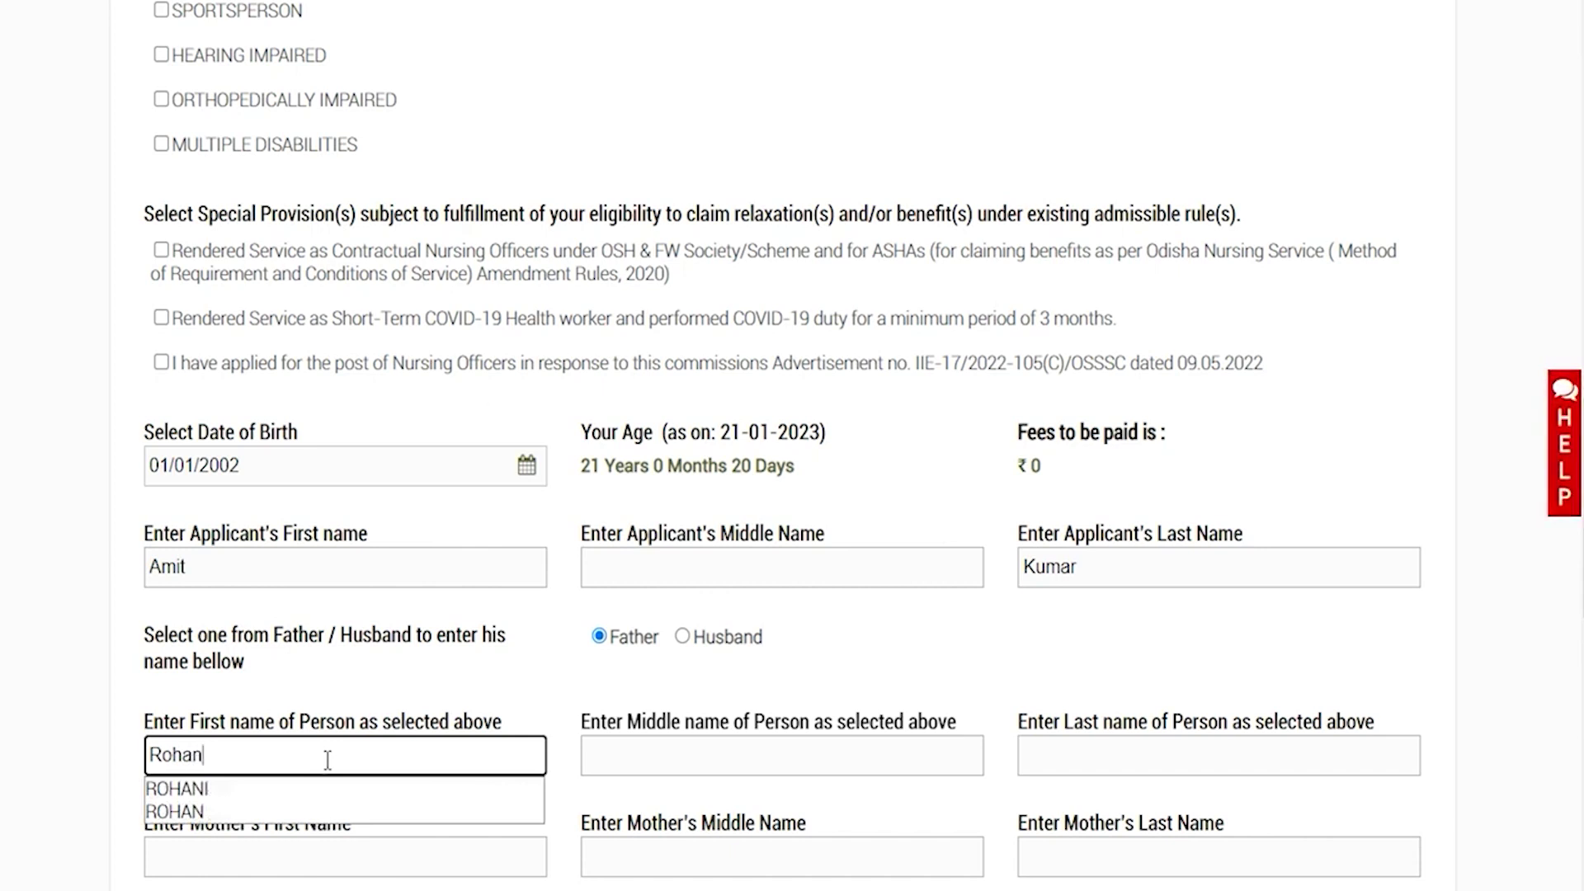
pyautogui.click(559, 762)
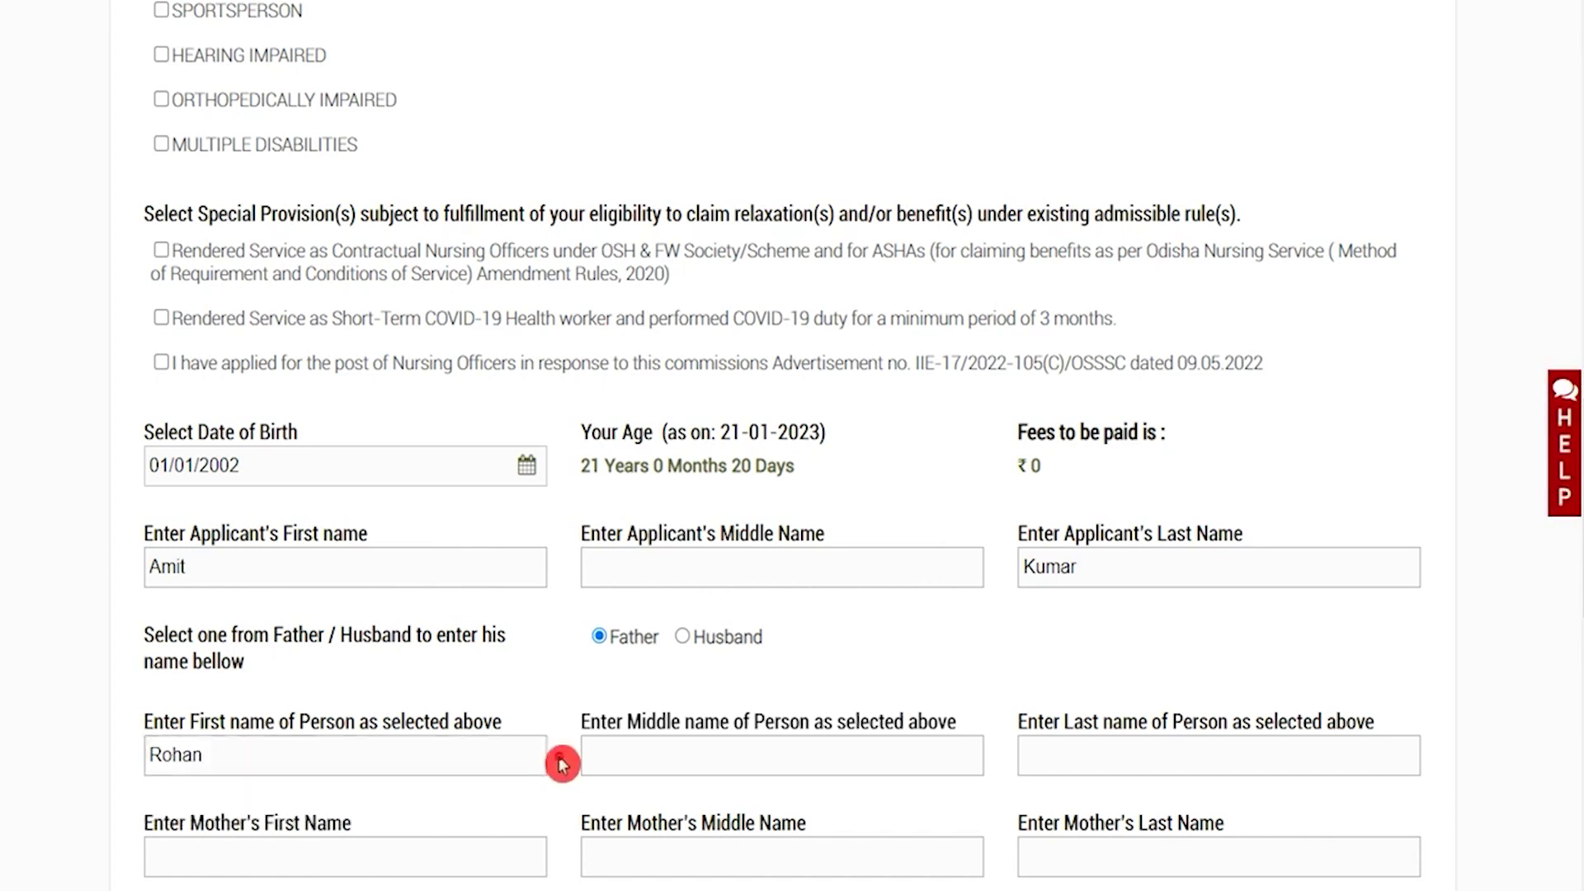
pyautogui.click(707, 758)
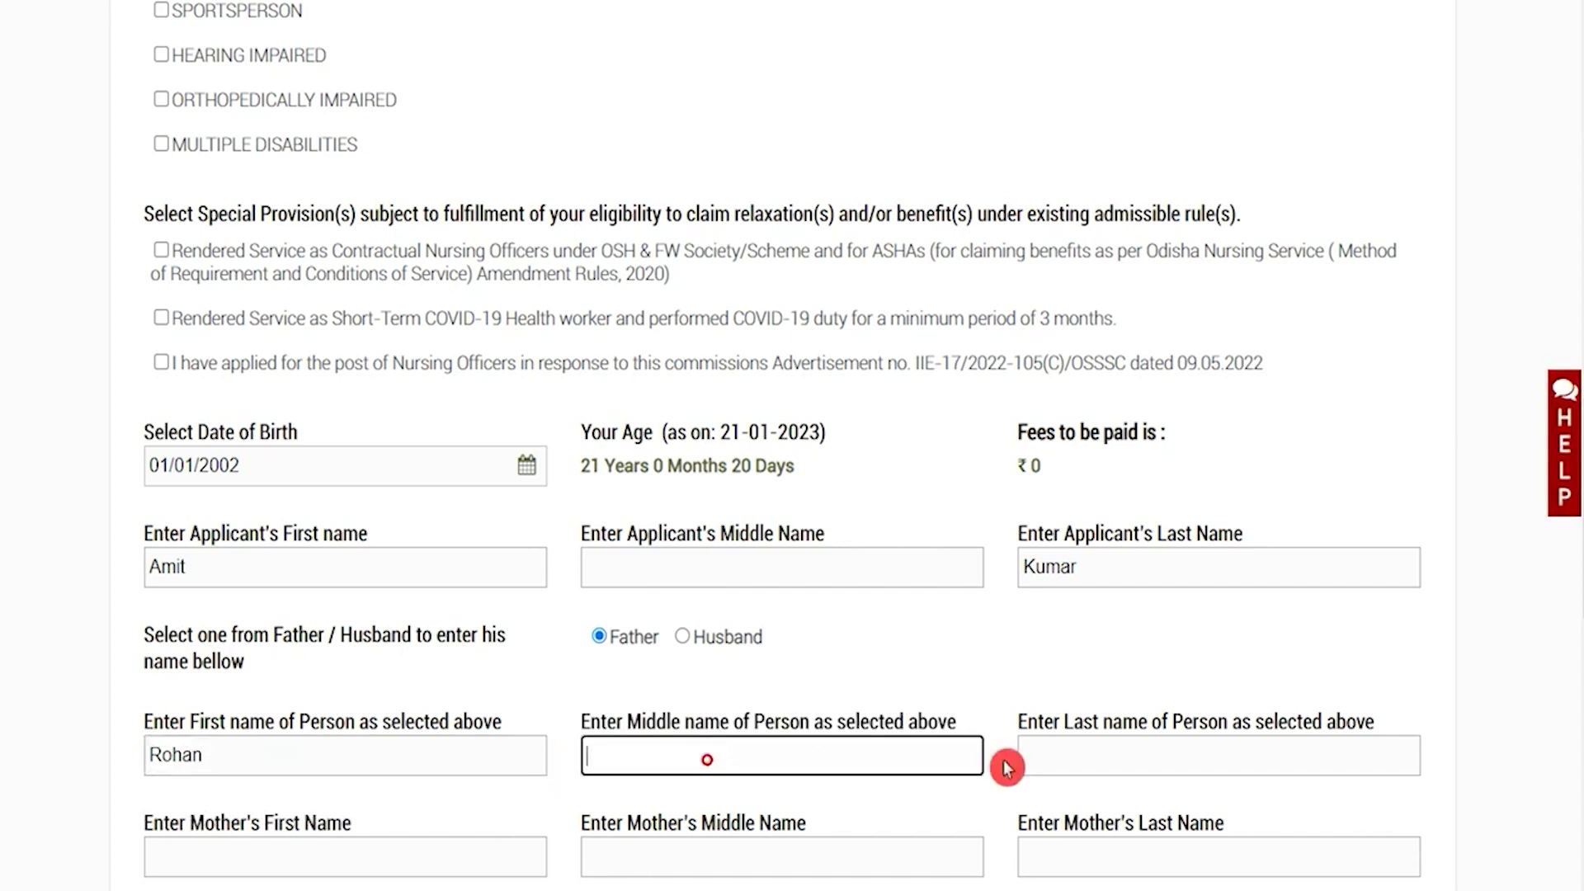
pyautogui.click(1063, 752)
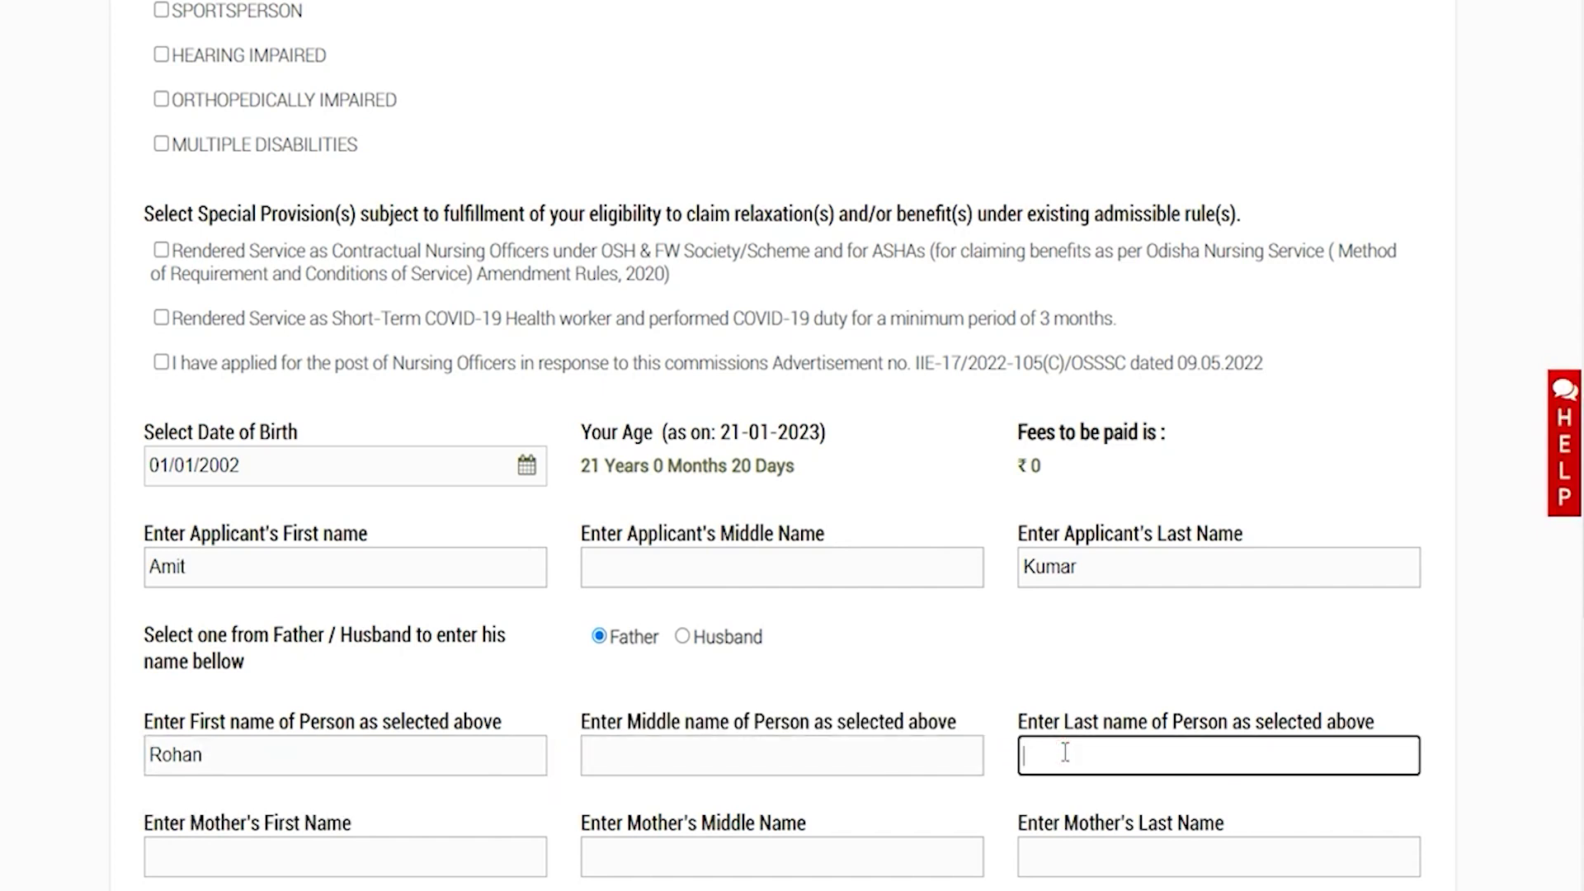
pyautogui.click(429, 859)
pyautogui.scroll(-4, 428, 858)
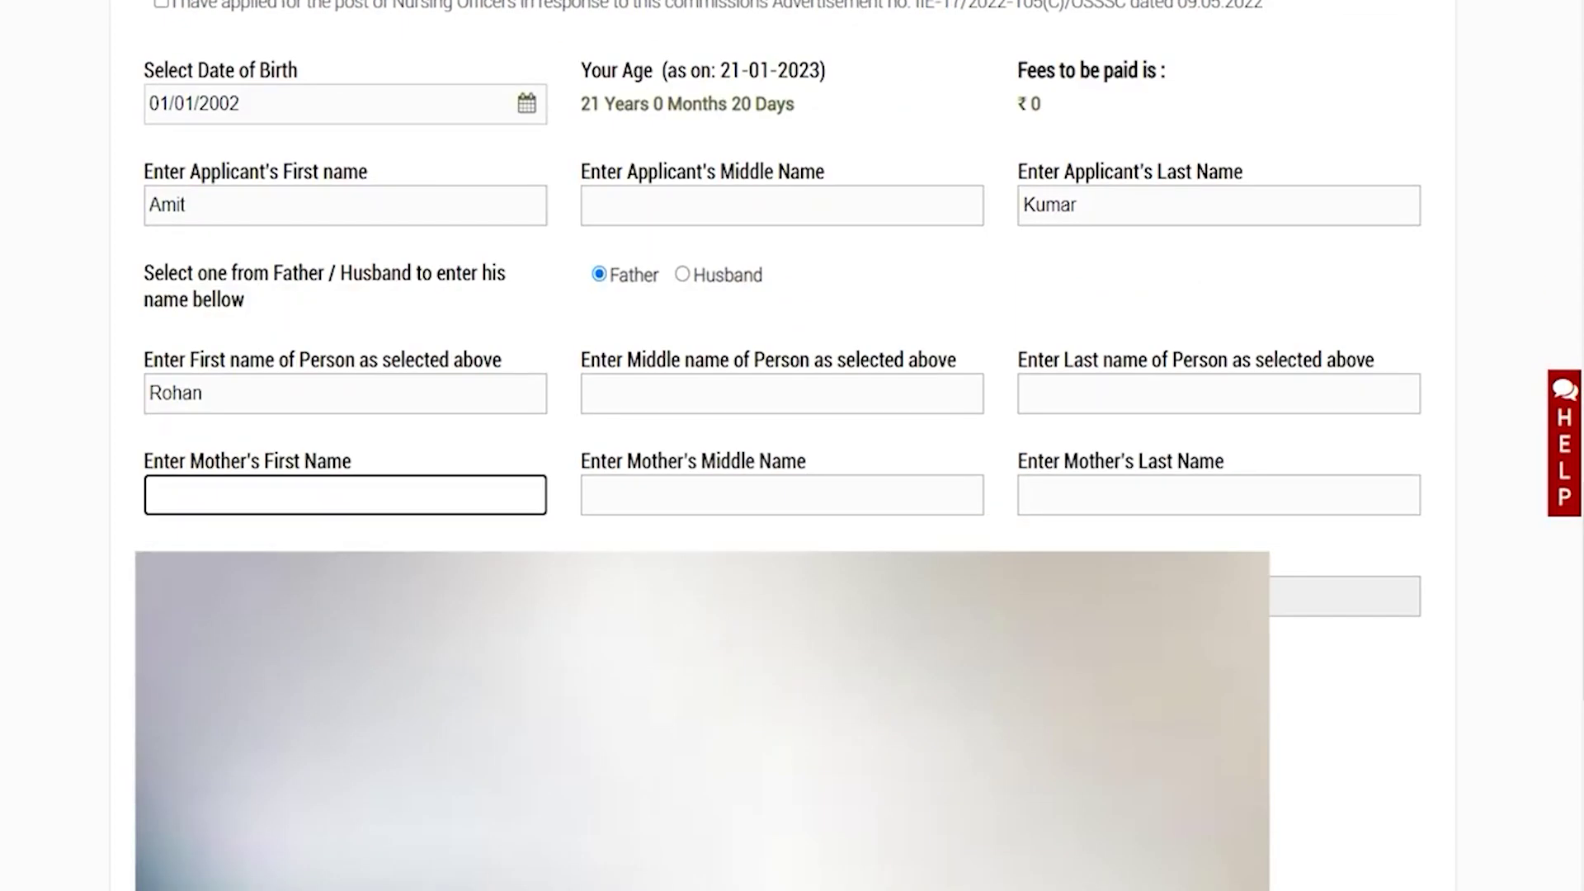
# Enter the mother's first name, leaving her middle and last names blank
pyautogui.write('Reena')
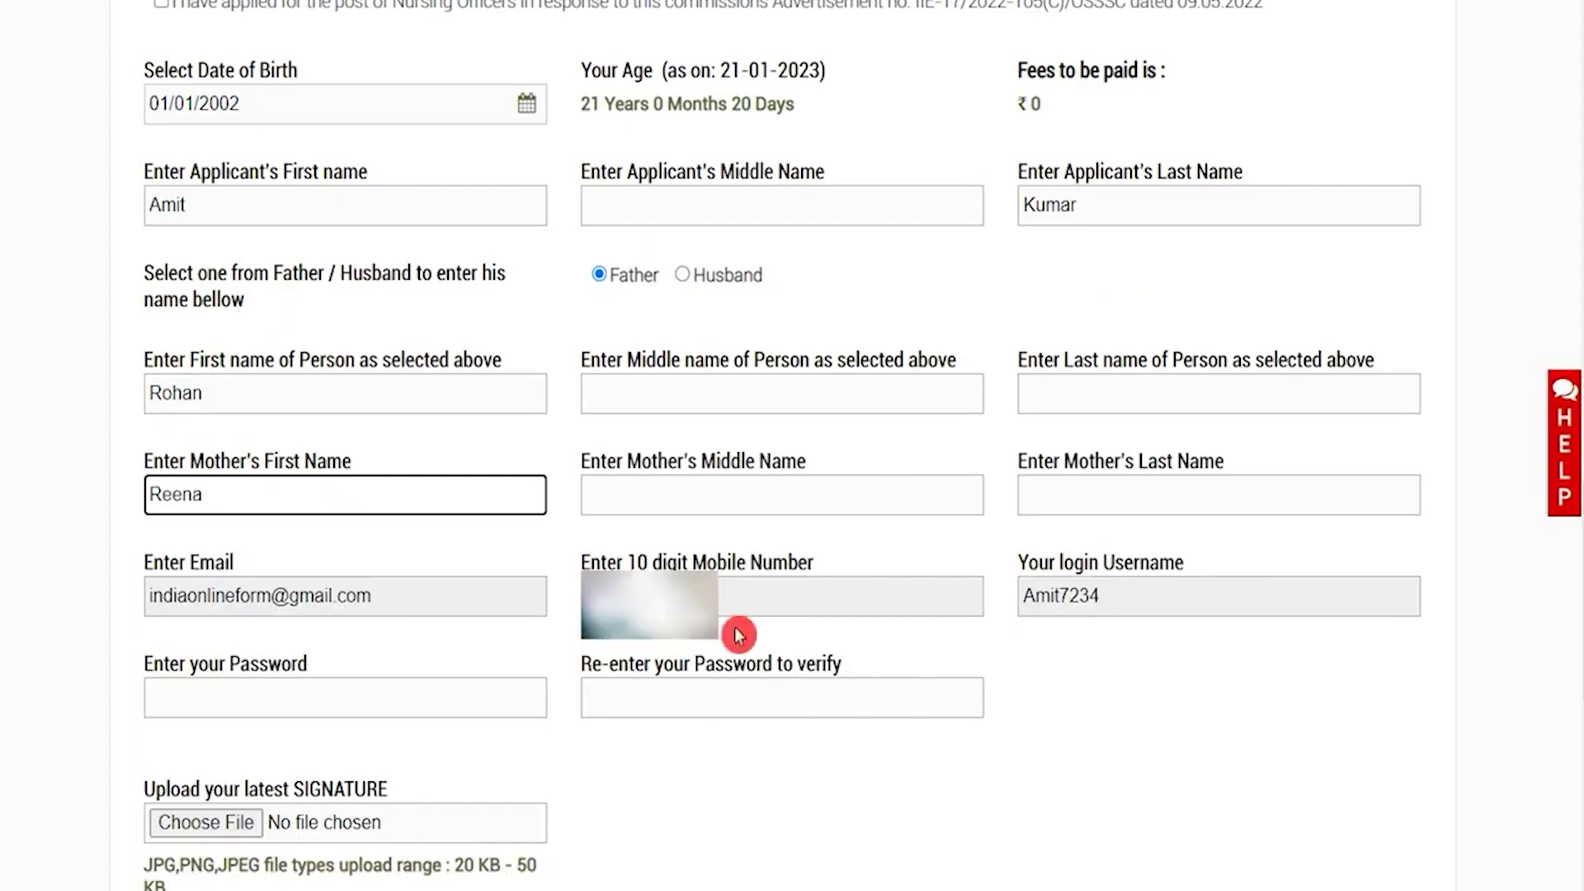
pyautogui.click(740, 498)
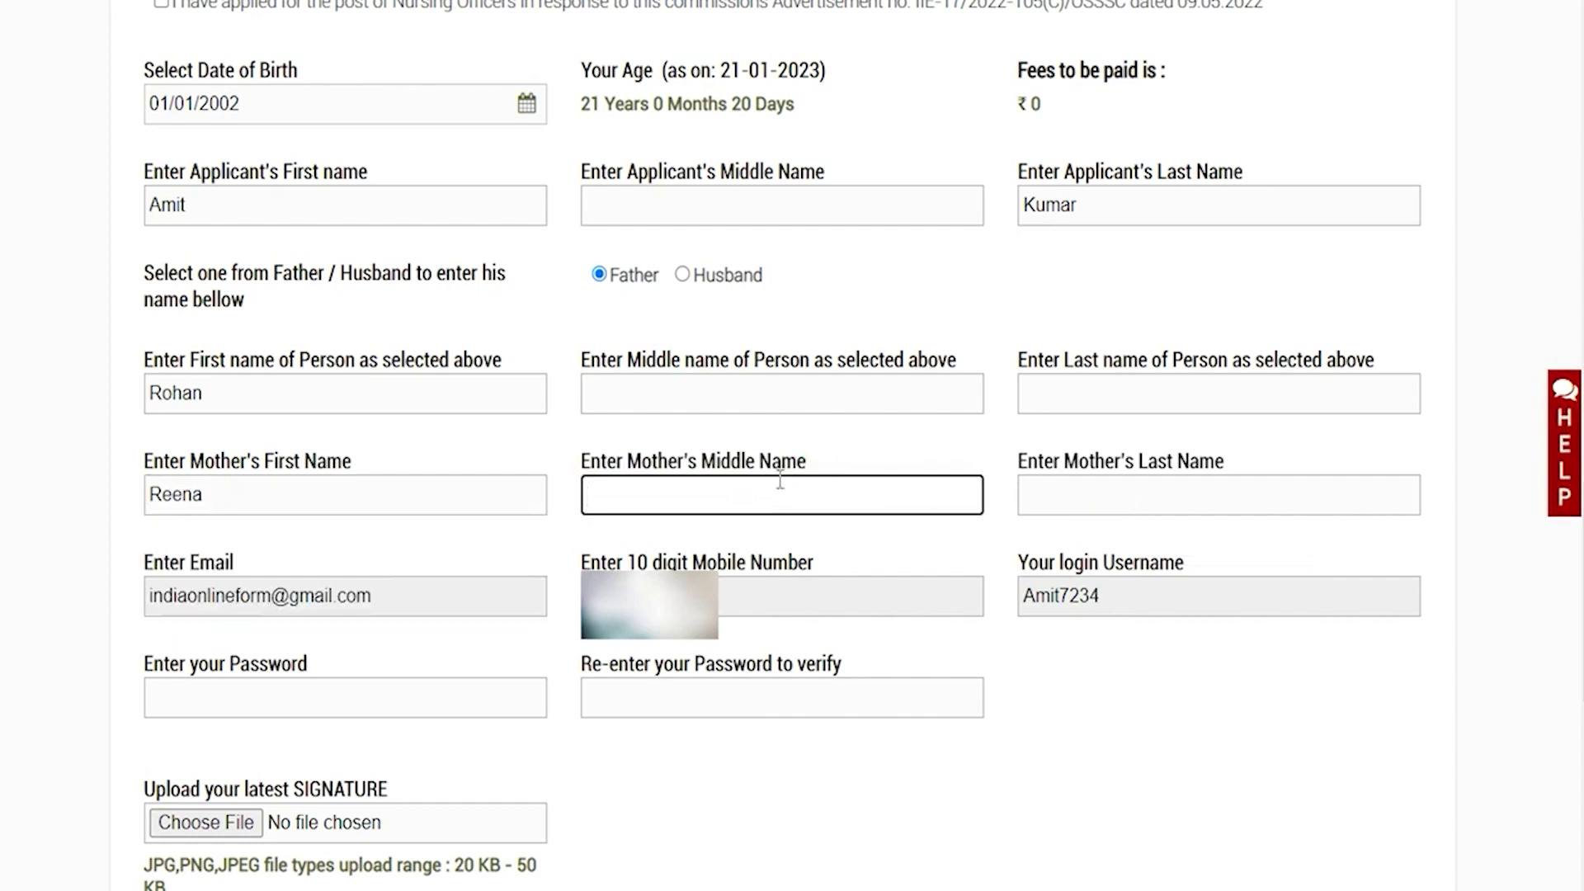
pyautogui.click(1081, 499)
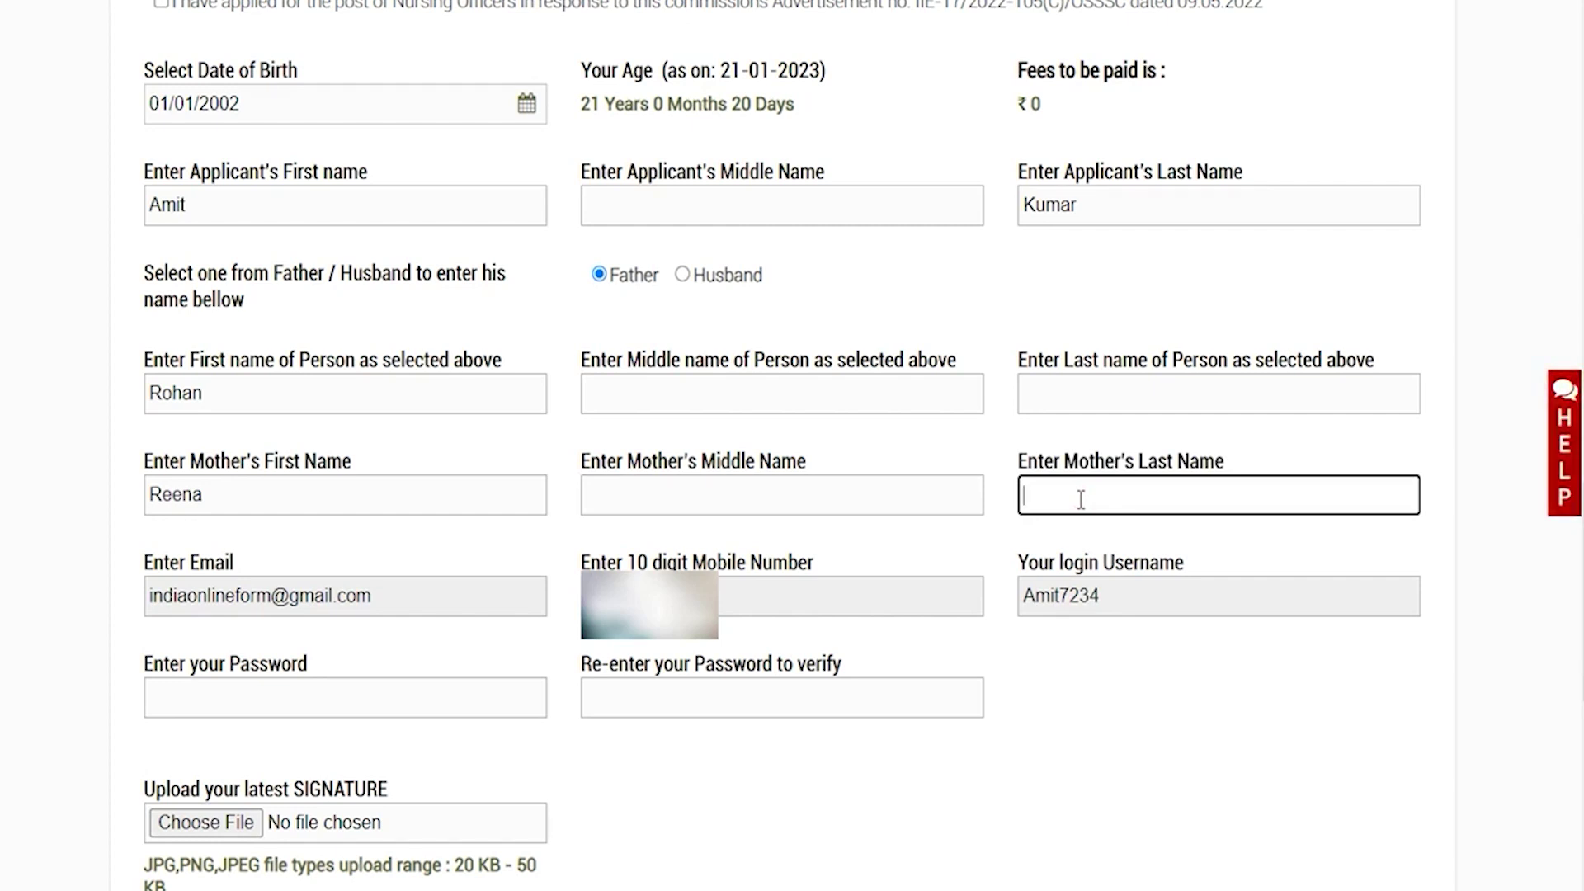
pyautogui.scroll(-5, 1081, 499)
pyautogui.click(389, 48)
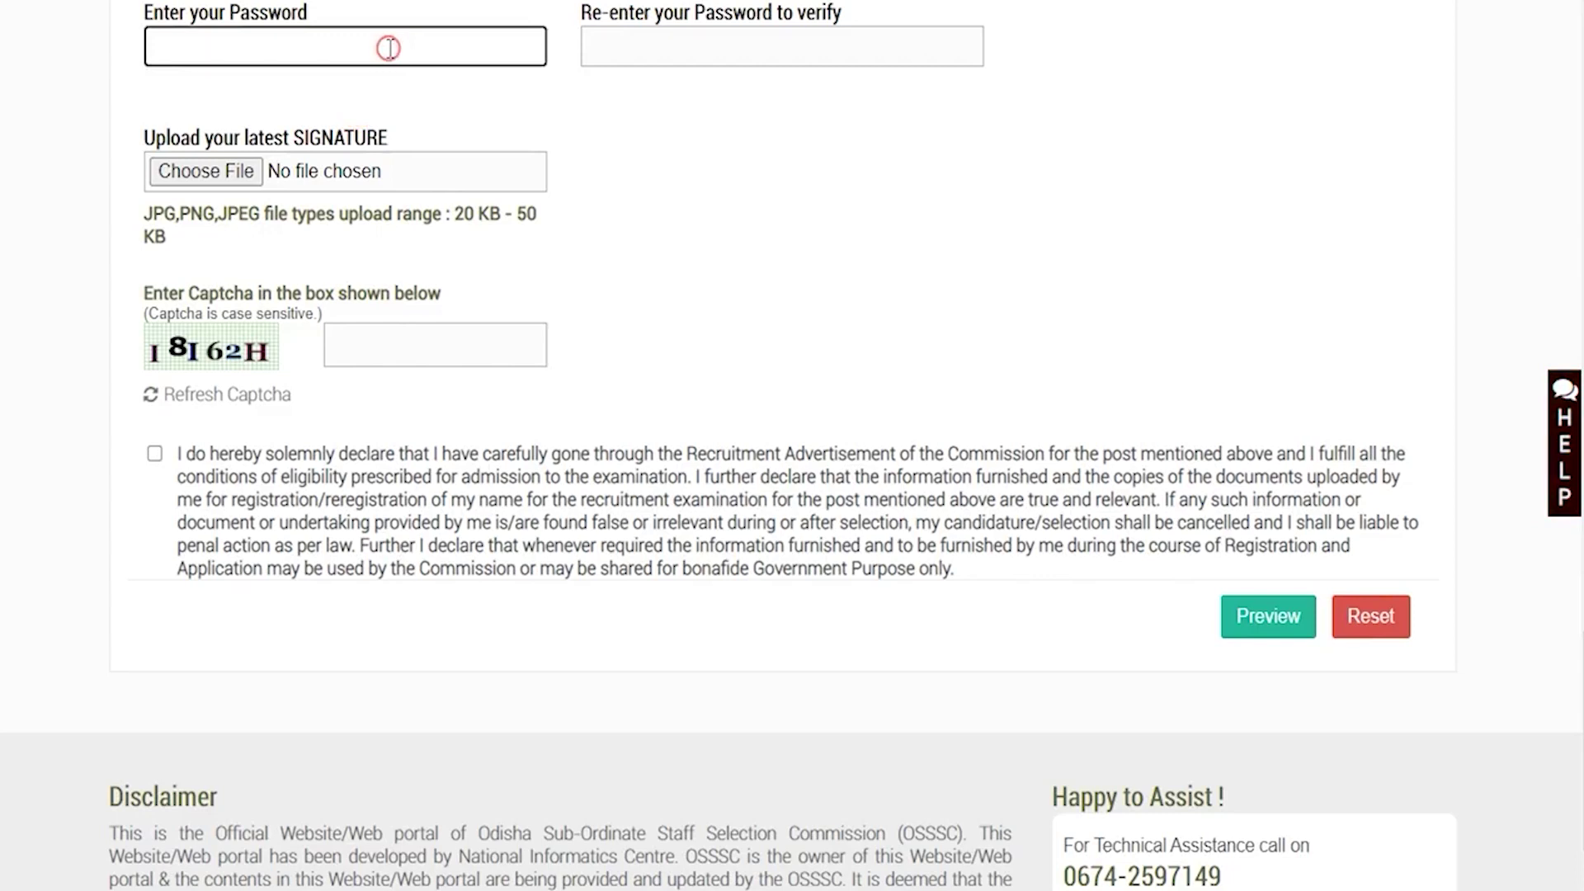
# Review the signature upload requirements, including allowed file types and minimum file size
pyautogui.click(625, 41)
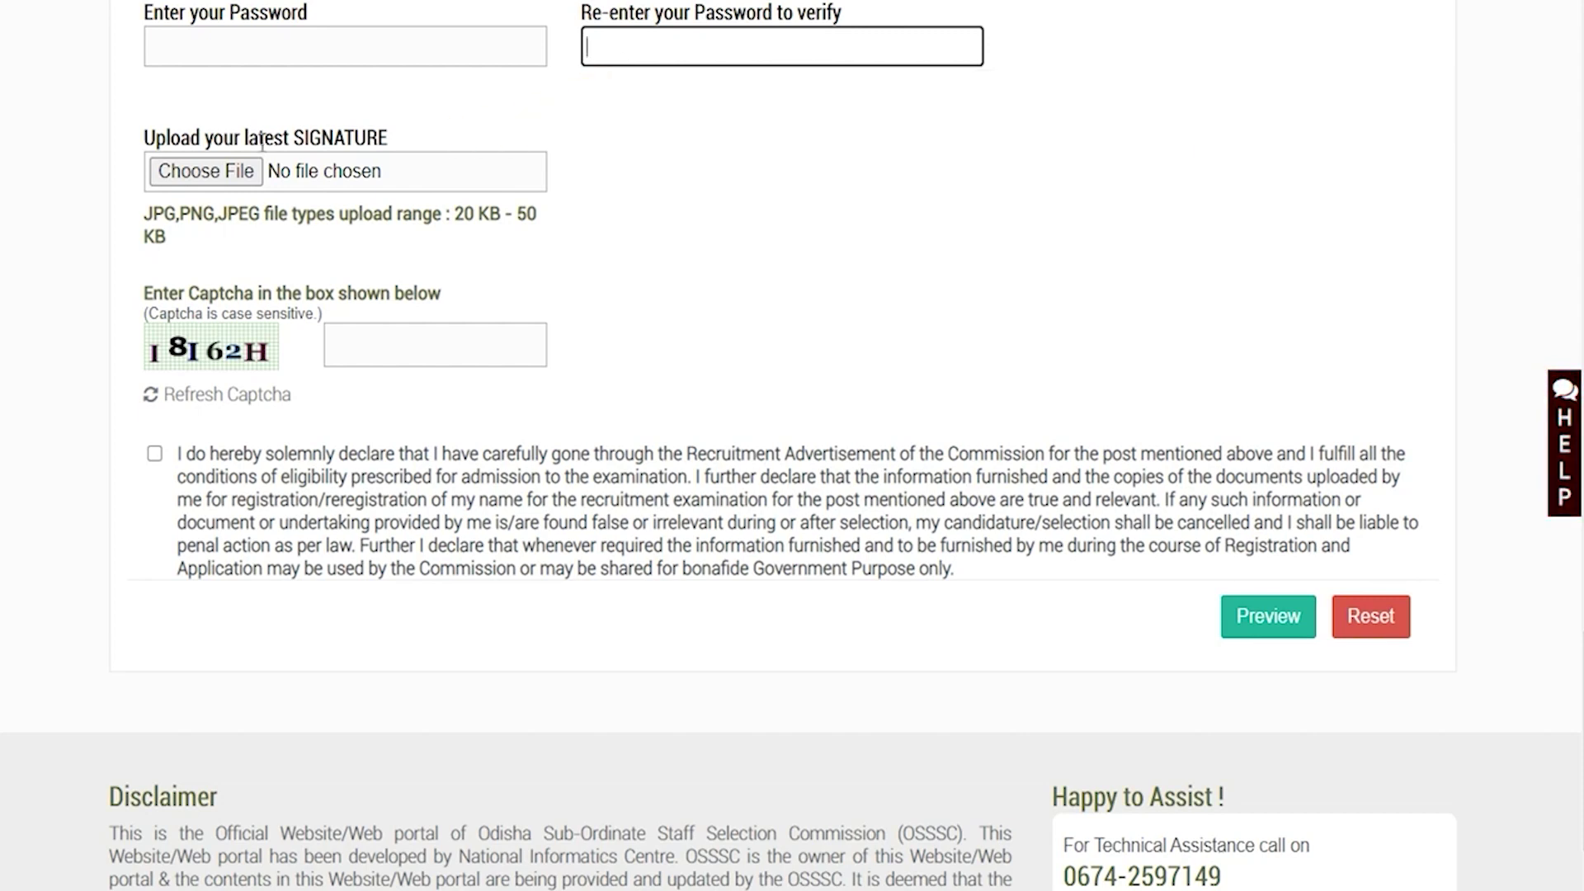
pyautogui.moveTo(226, 137); pyautogui.dragTo(307, 120)
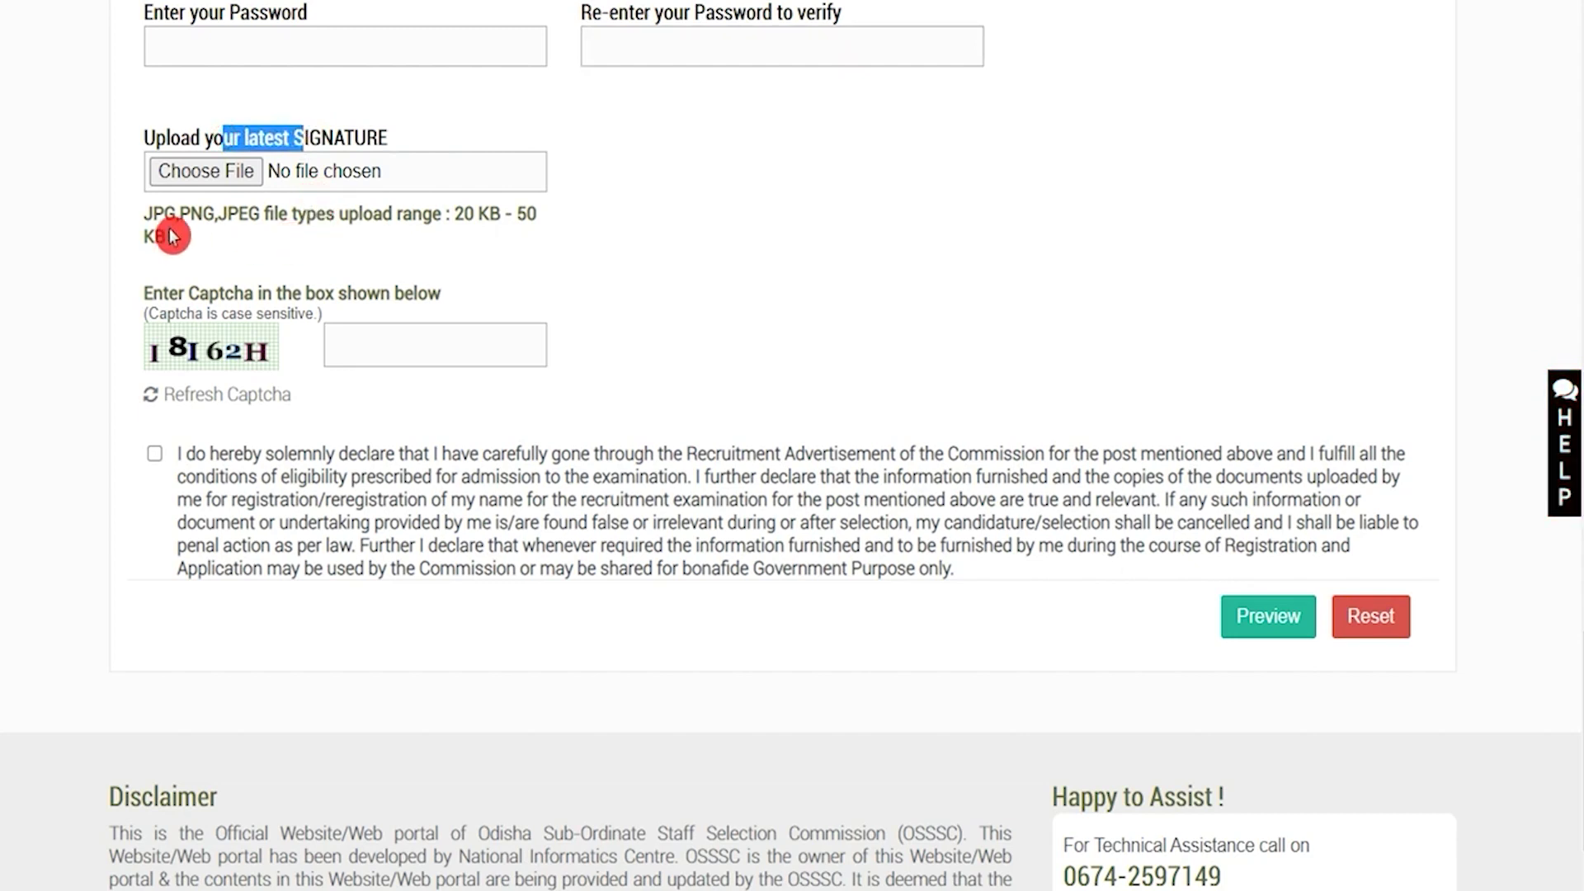
pyautogui.moveTo(176, 214); pyautogui.dragTo(248, 212)
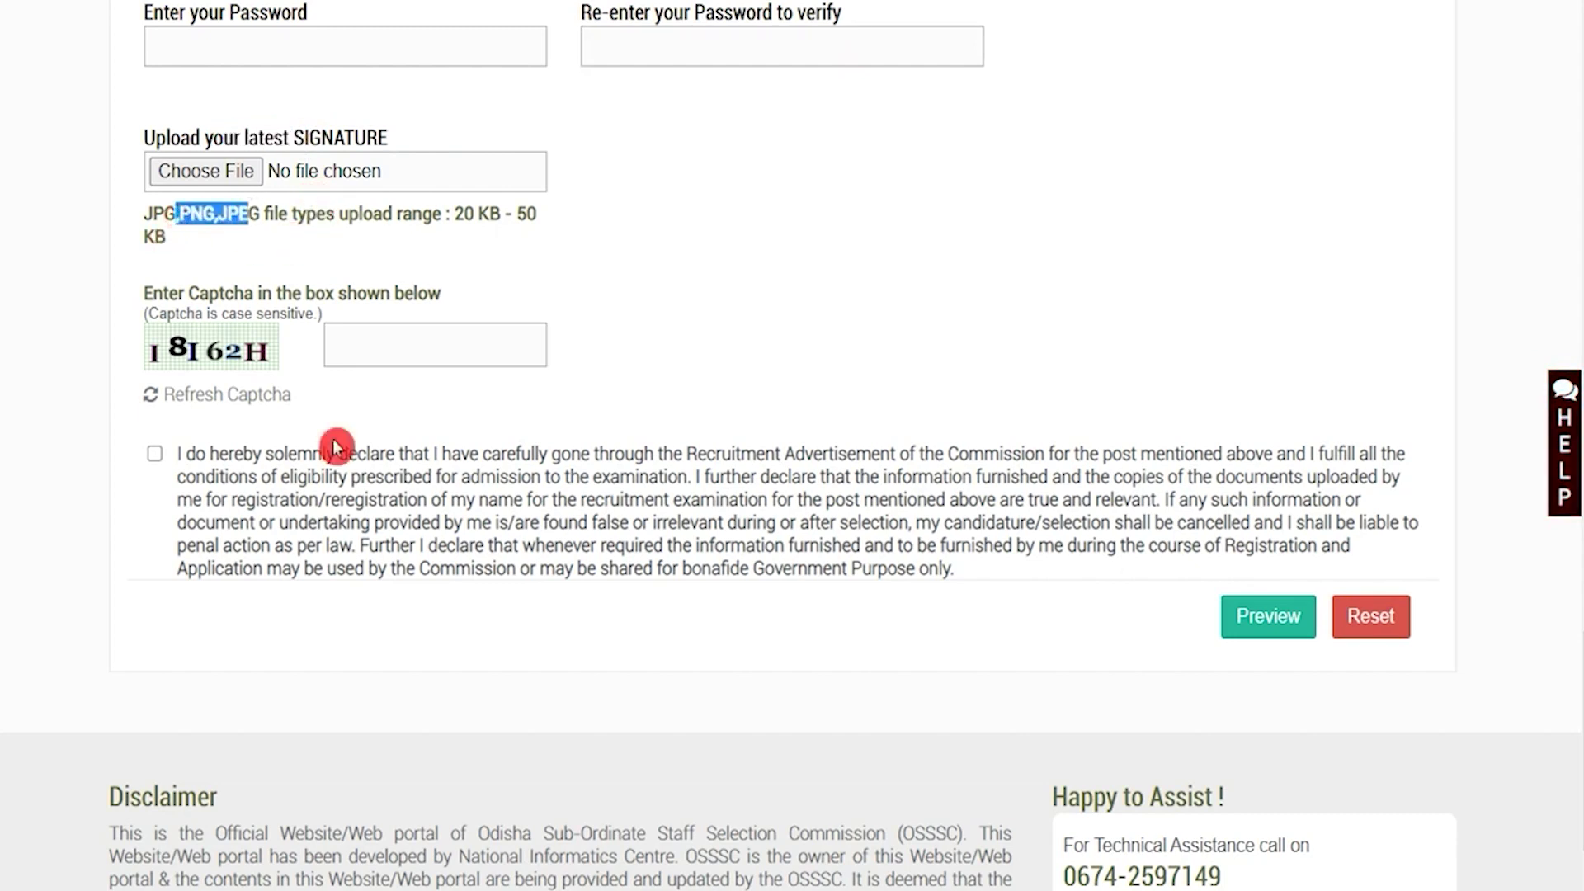
pyautogui.moveTo(463, 213); pyautogui.dragTo(500, 214)
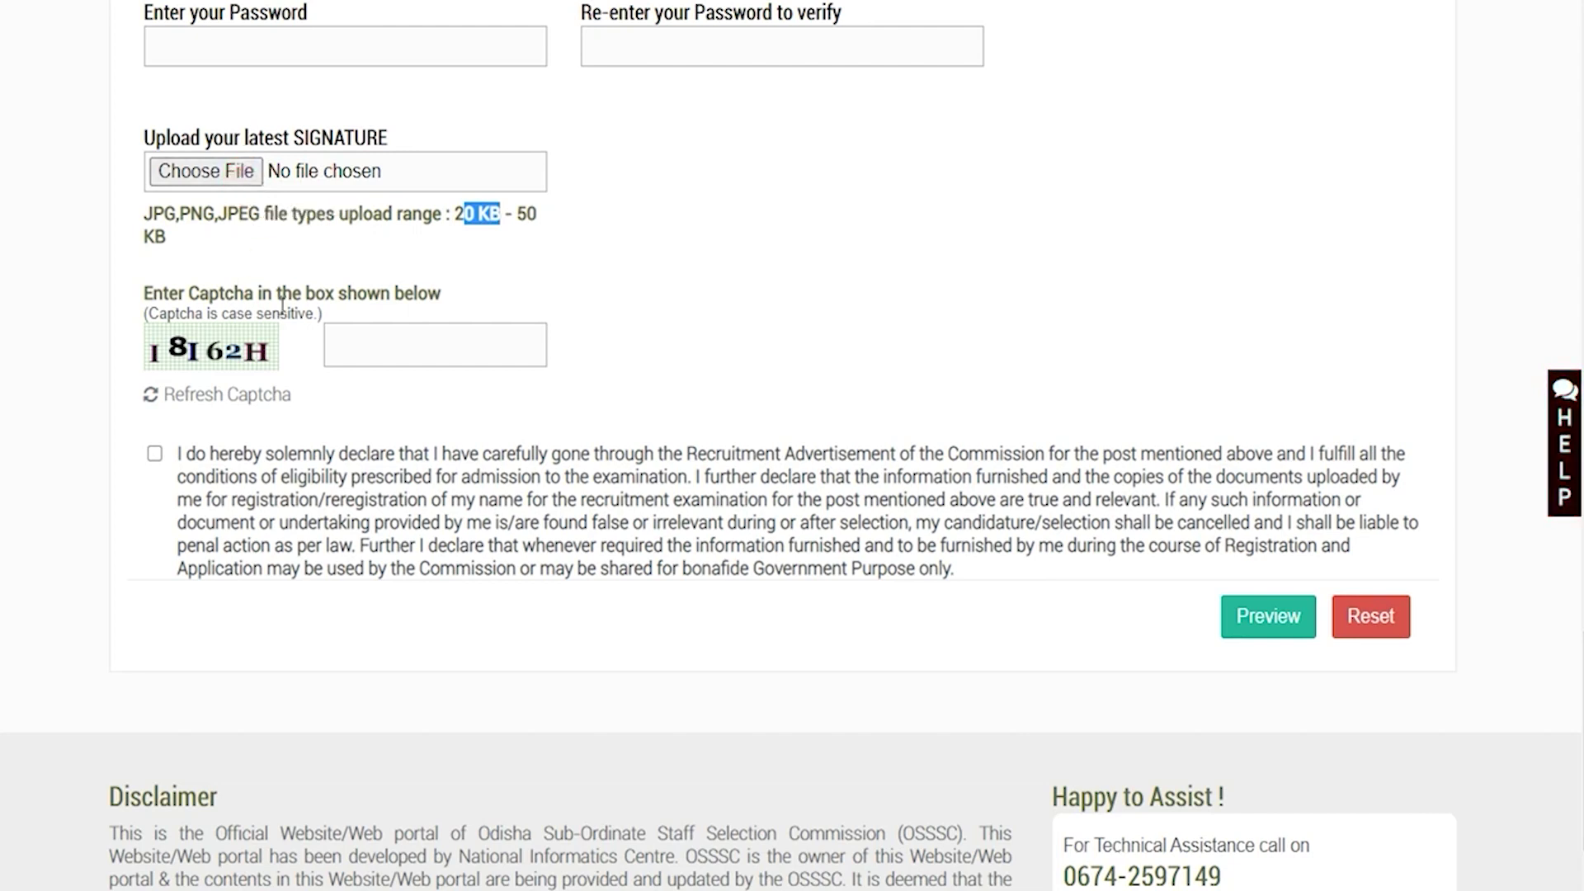
# Enter the captcha, accept the eligibility declaration and preview the registration details
pyautogui.click(358, 342)
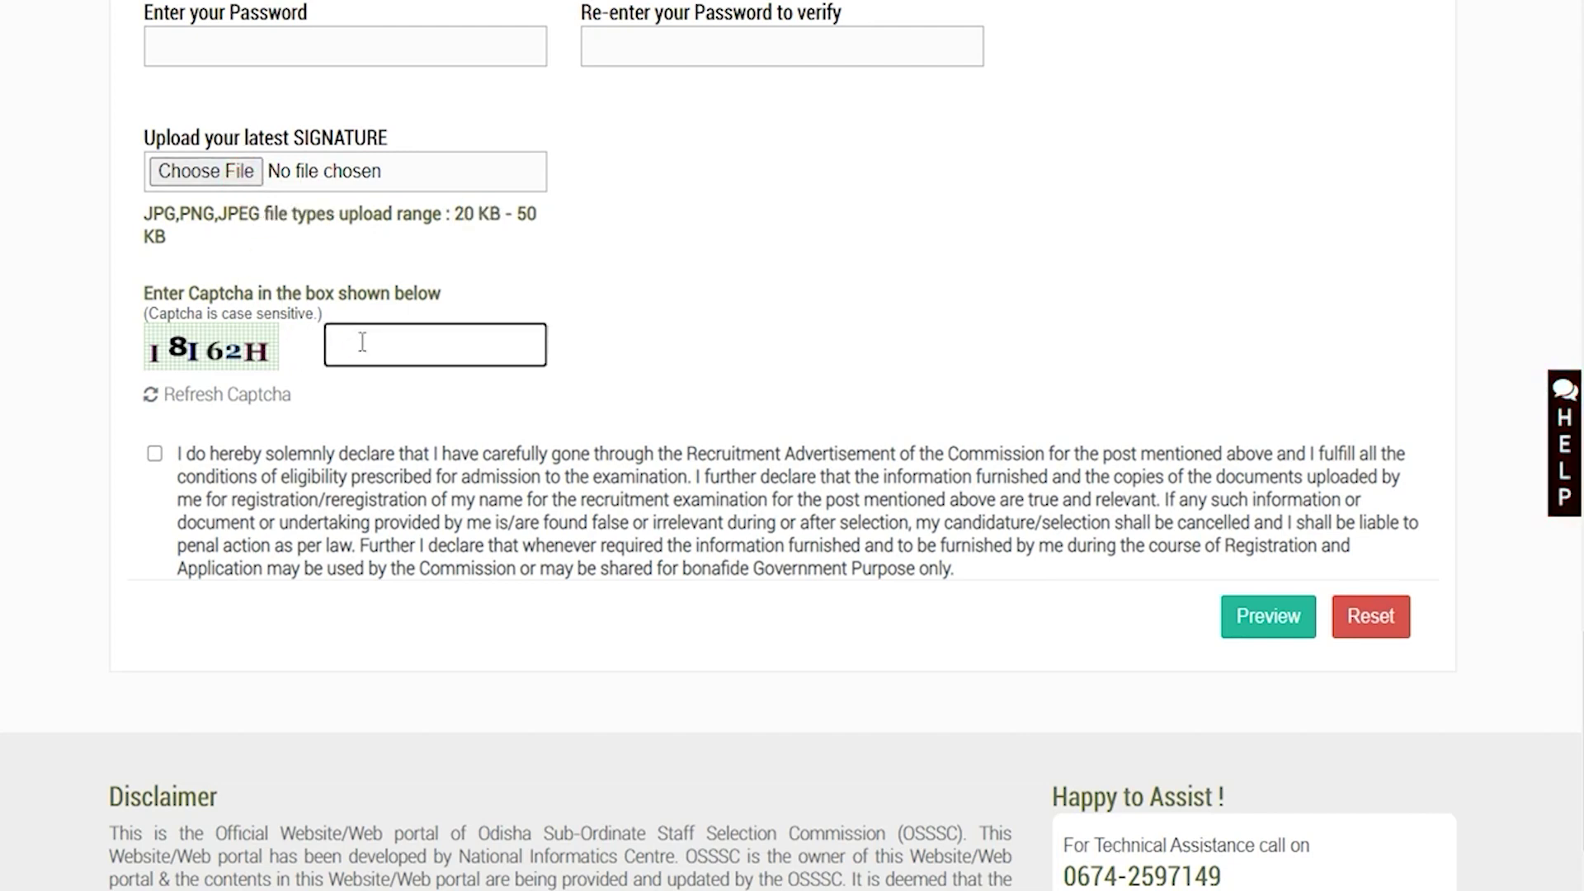
pyautogui.click(155, 456)
pyautogui.click(156, 456)
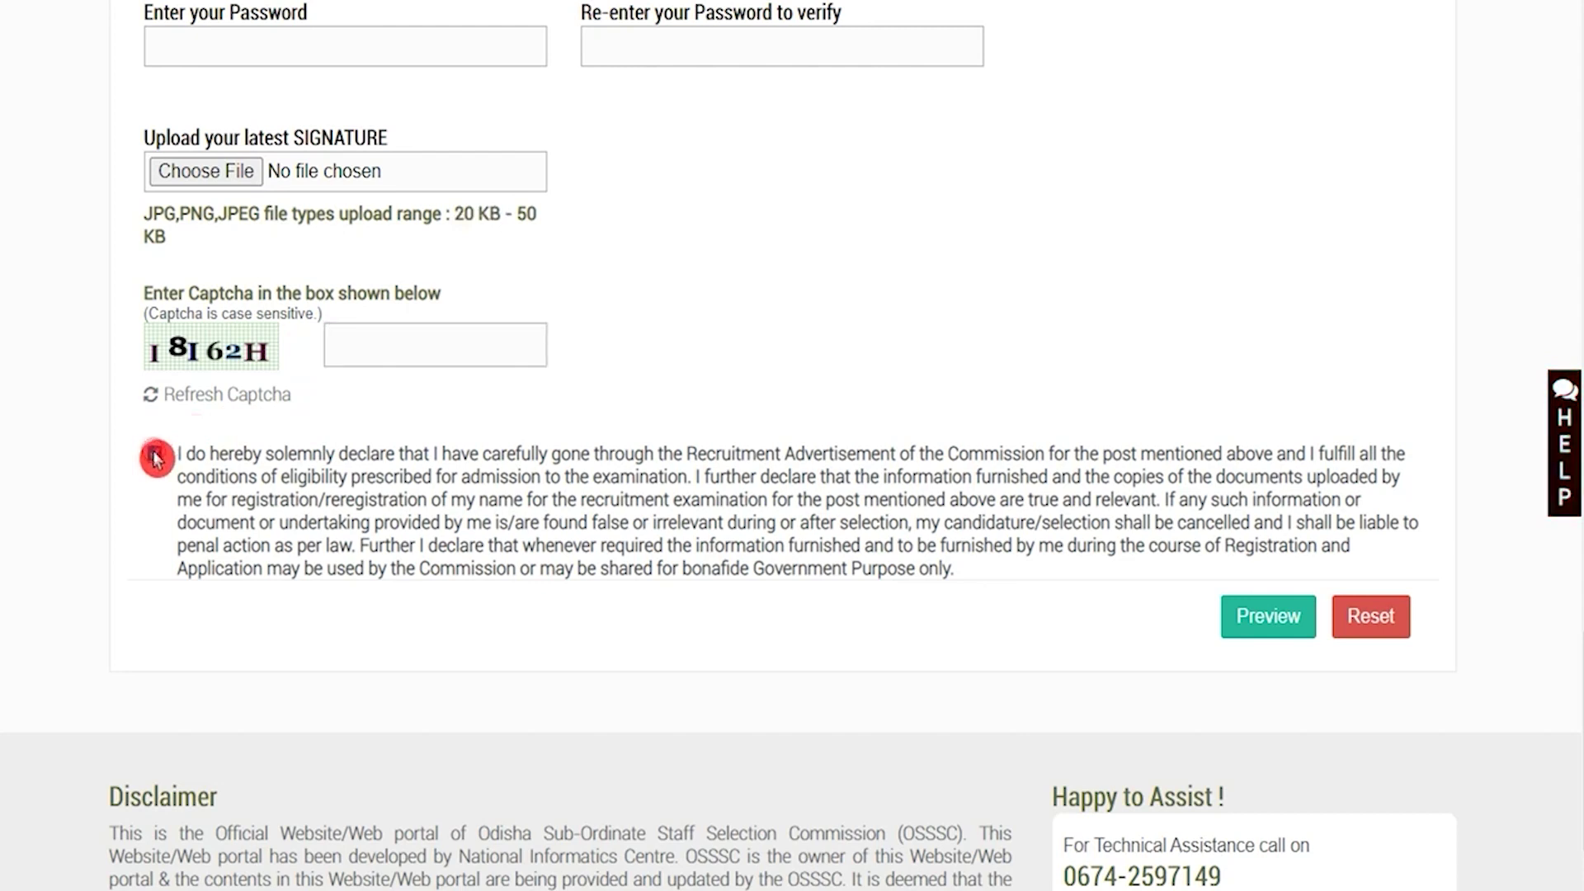
pyautogui.click(1260, 630)
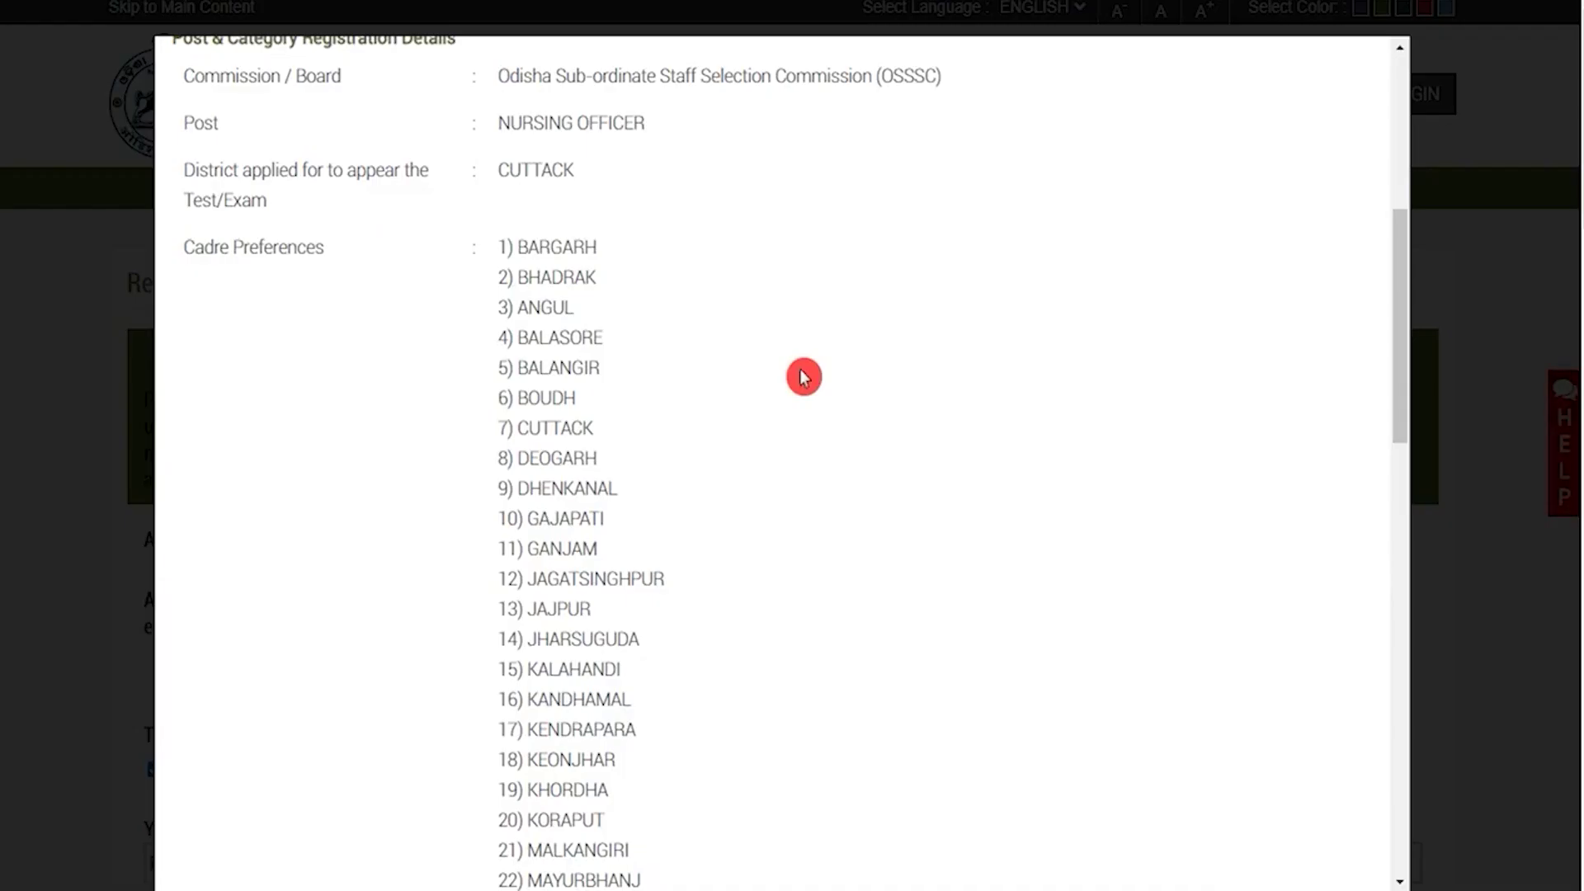
# Submit the previewed registration form and proceed to the Login page
pyautogui.scroll(-10, 804, 378)
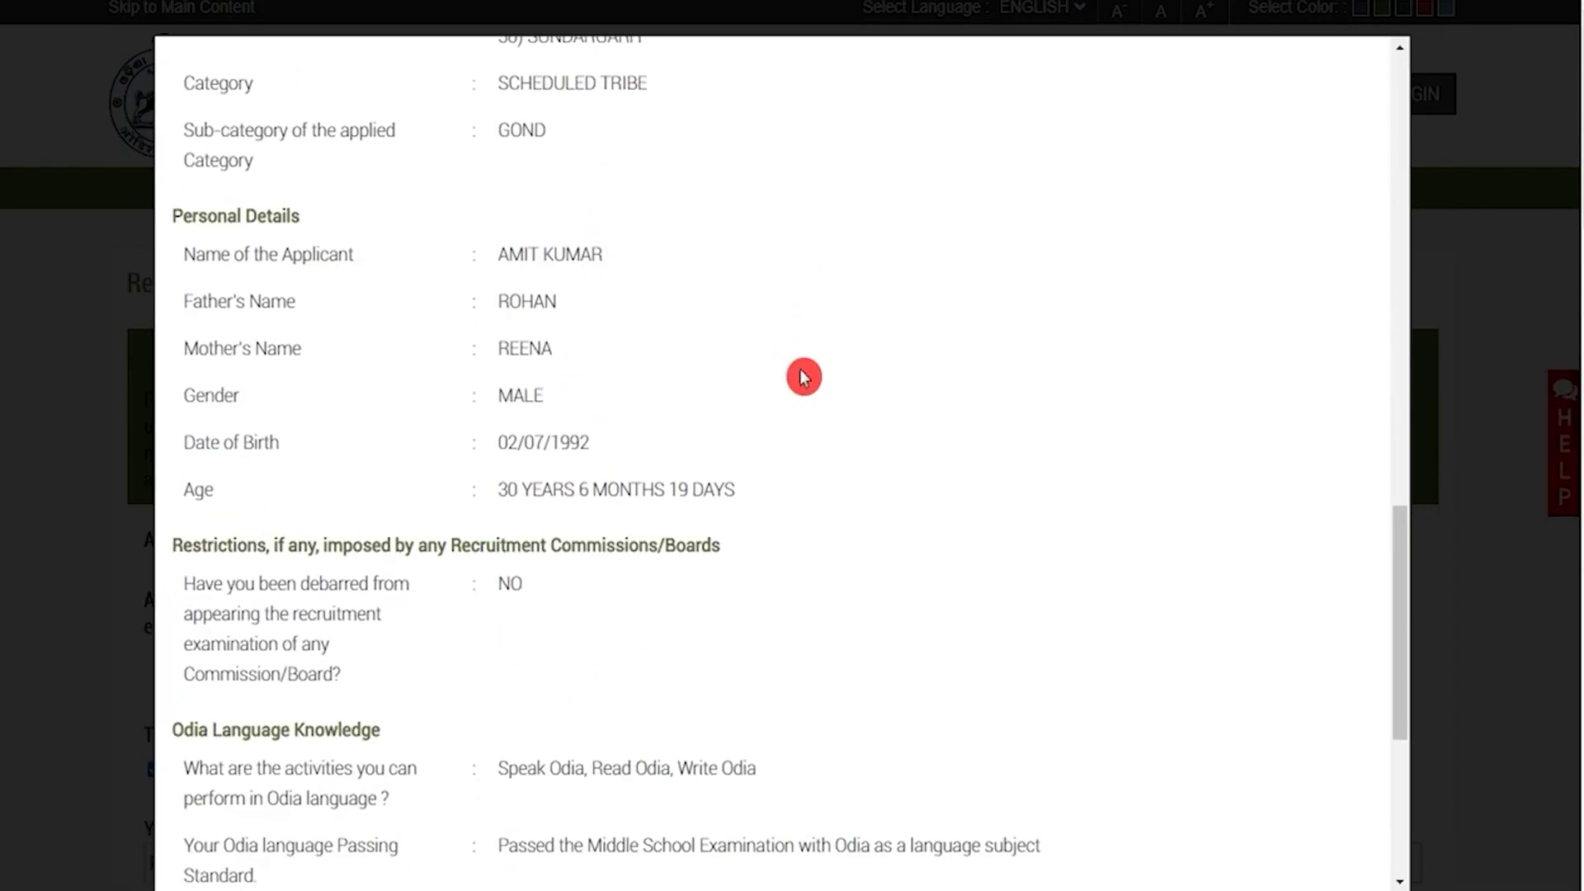
pyautogui.scroll(-5, 805, 377)
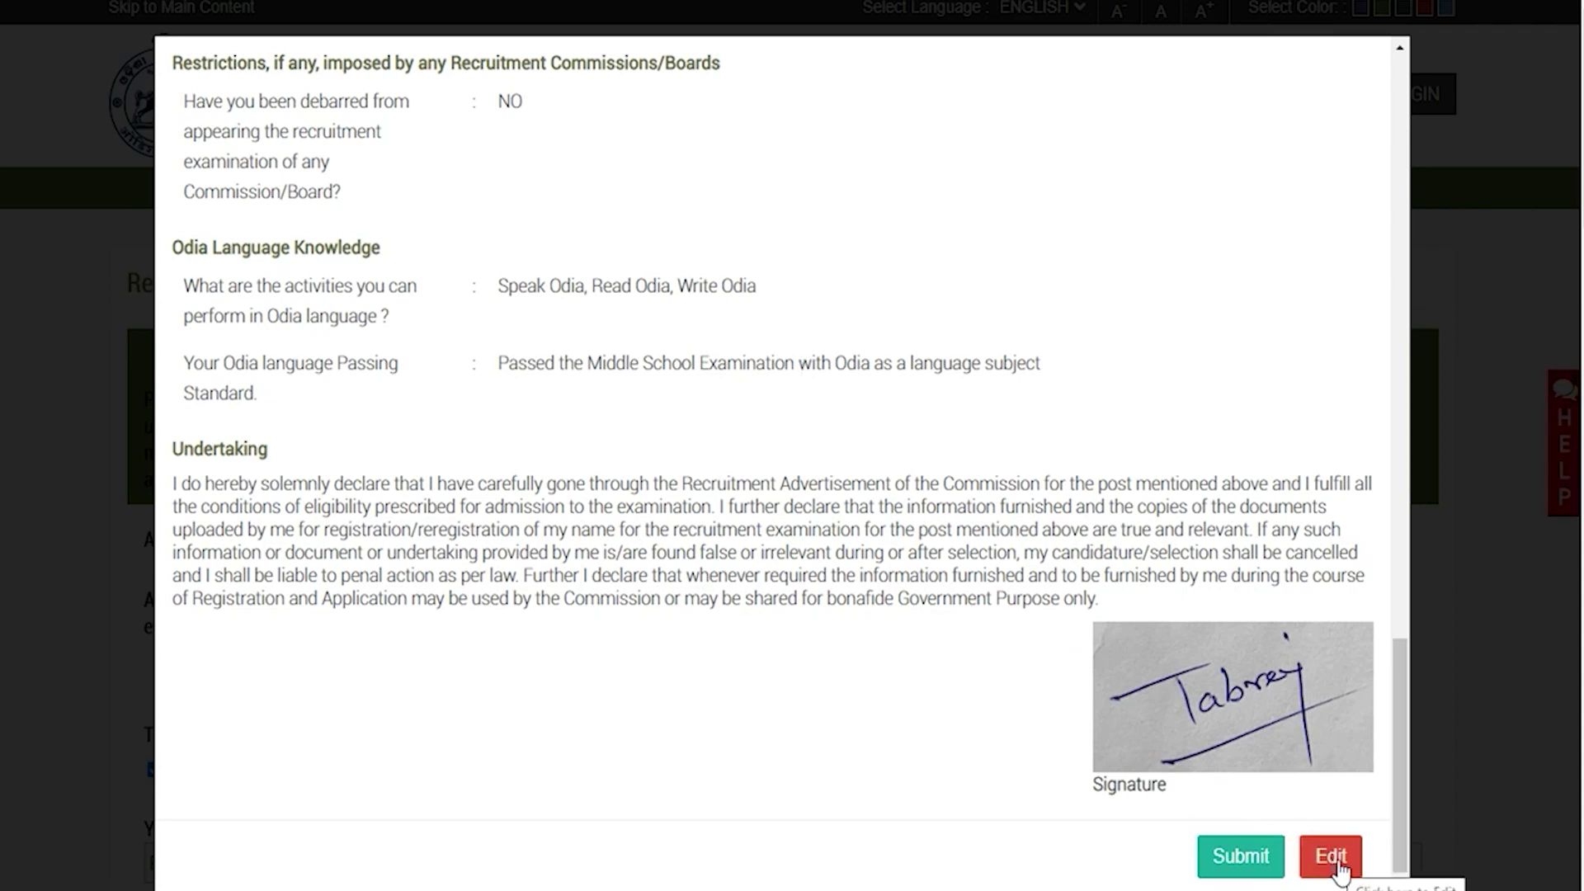
pyautogui.click(1252, 862)
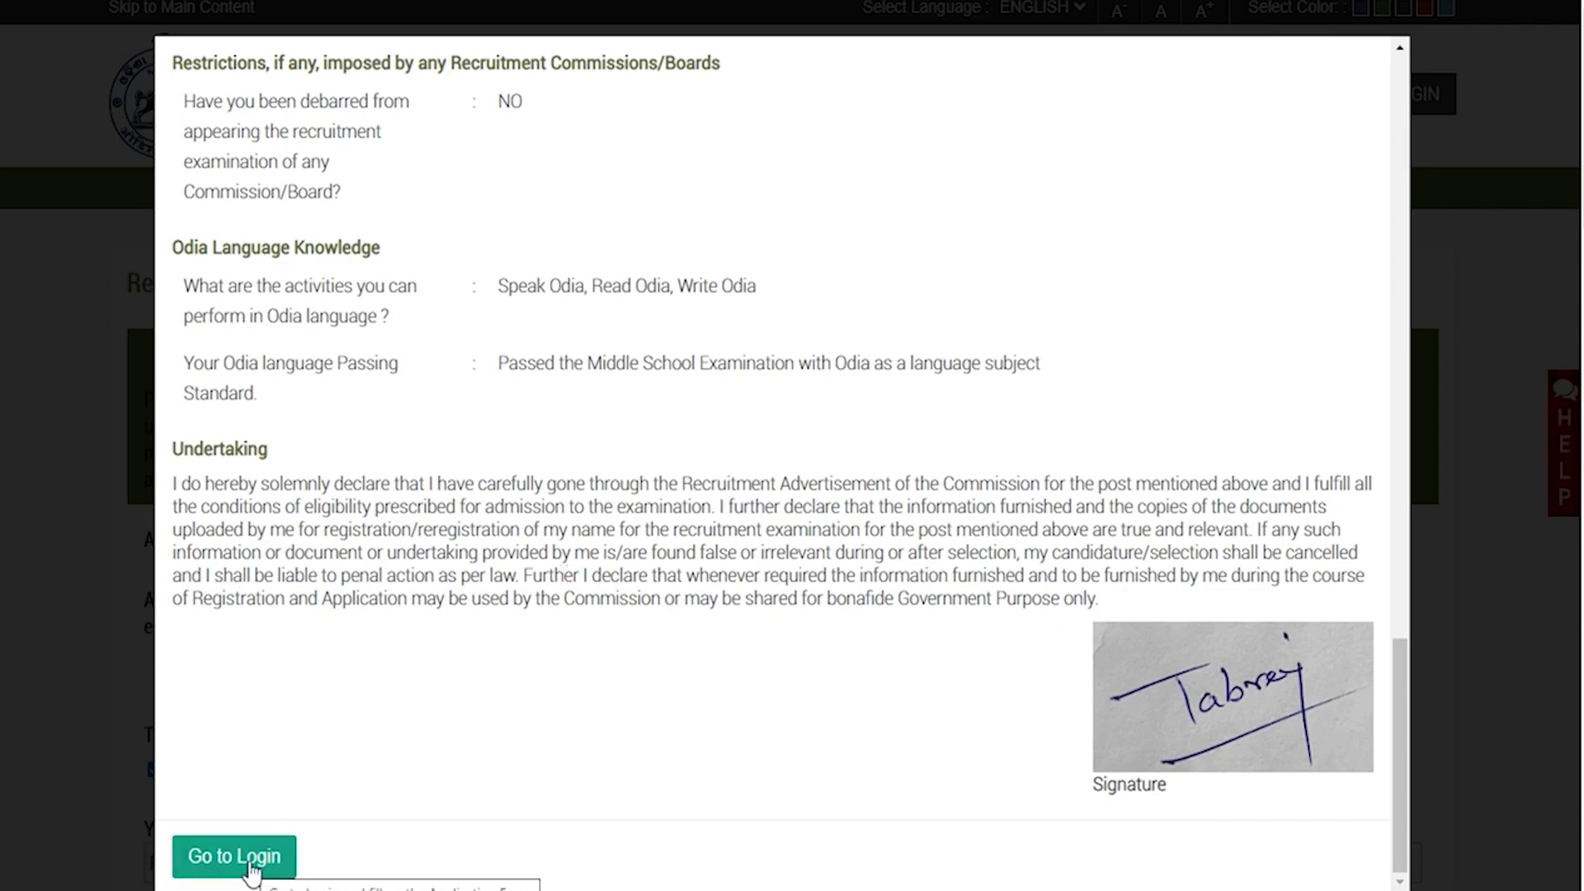
pyautogui.click(234, 856)
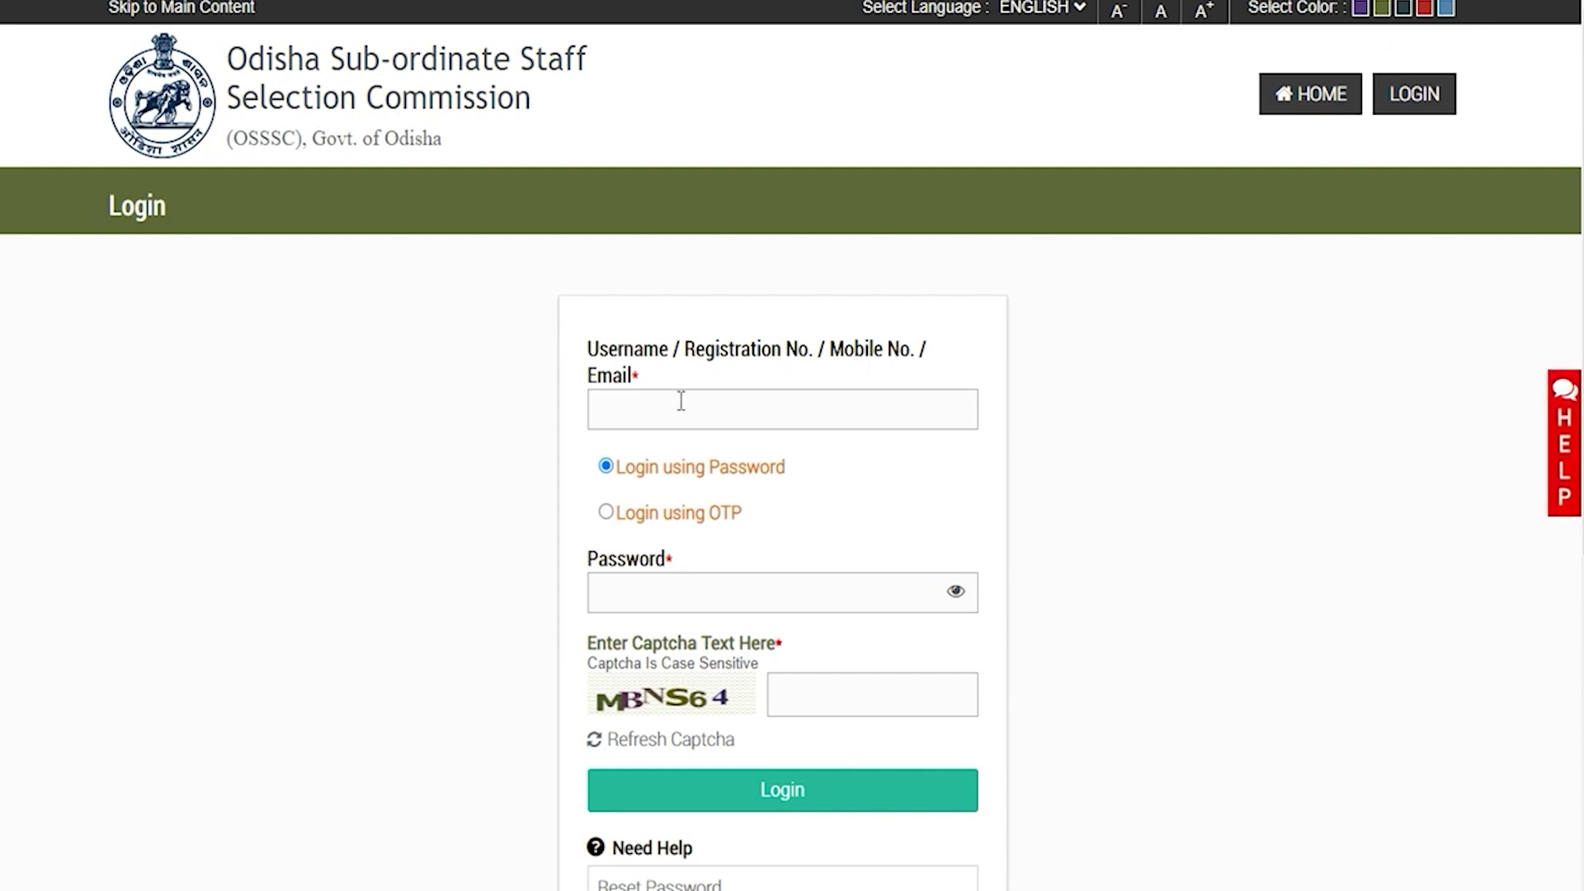
# Log in with the username, password and captcha to reach the applicant dashboard
pyautogui.click(657, 409)
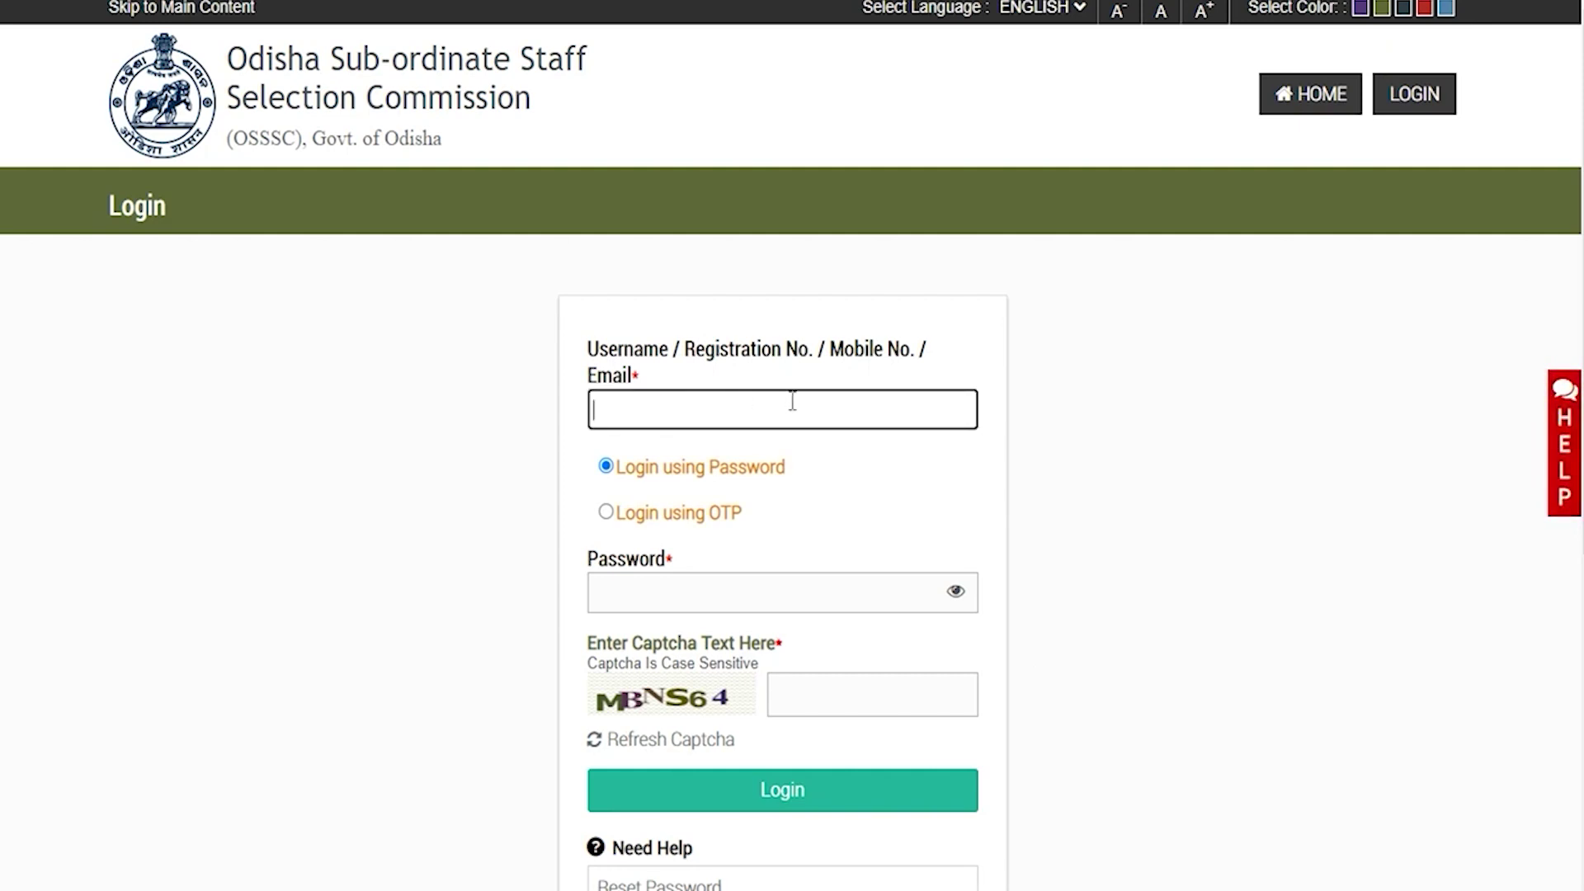
pyautogui.click(726, 593)
pyautogui.scroll(-1, 725, 592)
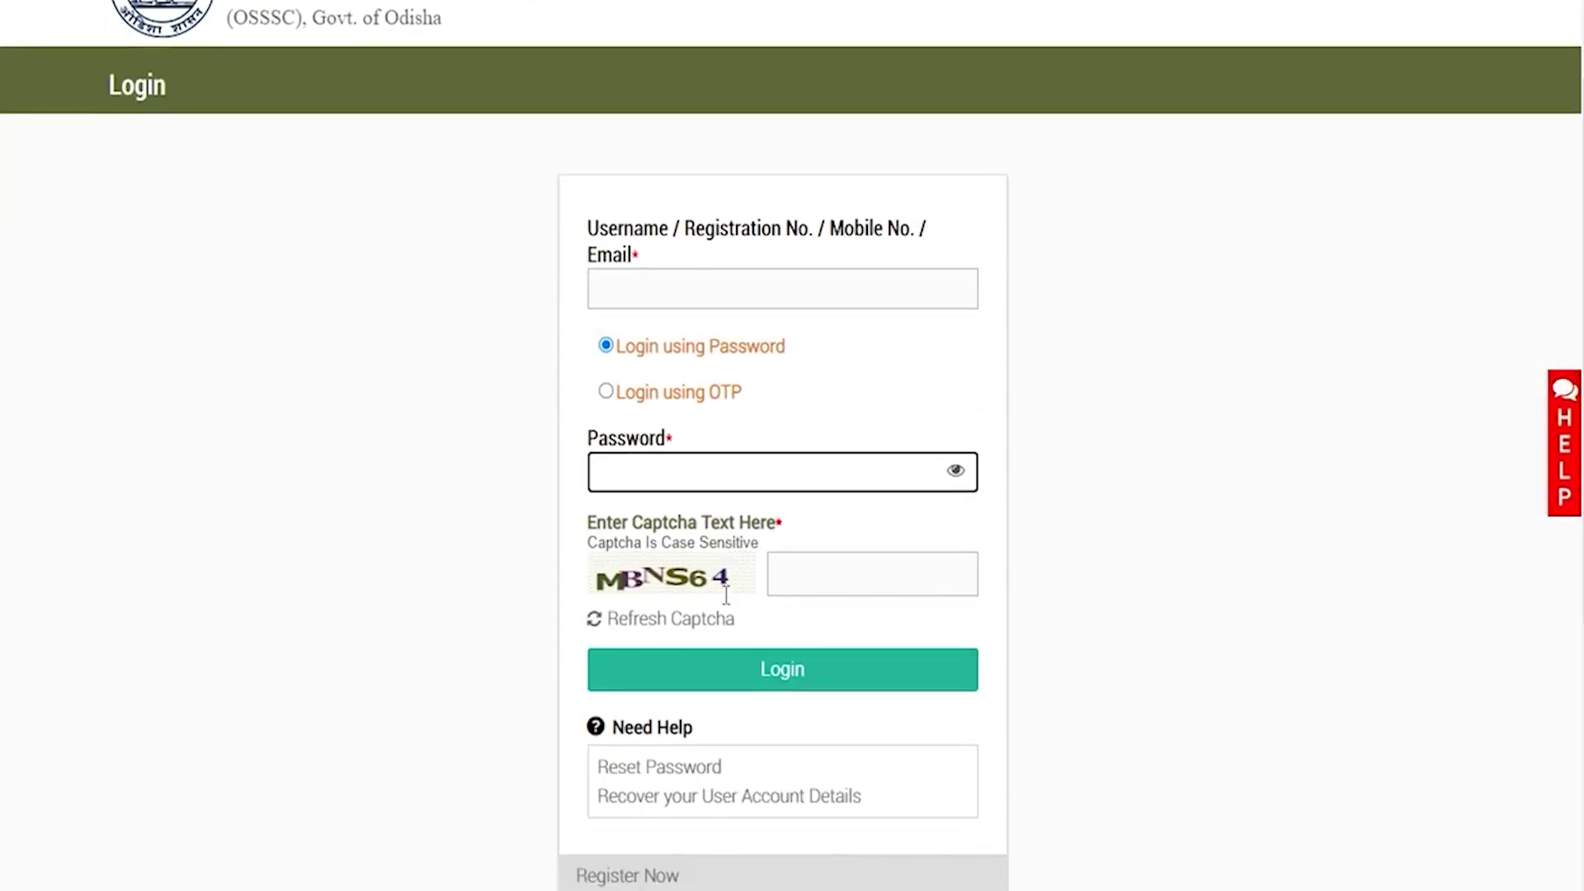
pyautogui.click(806, 568)
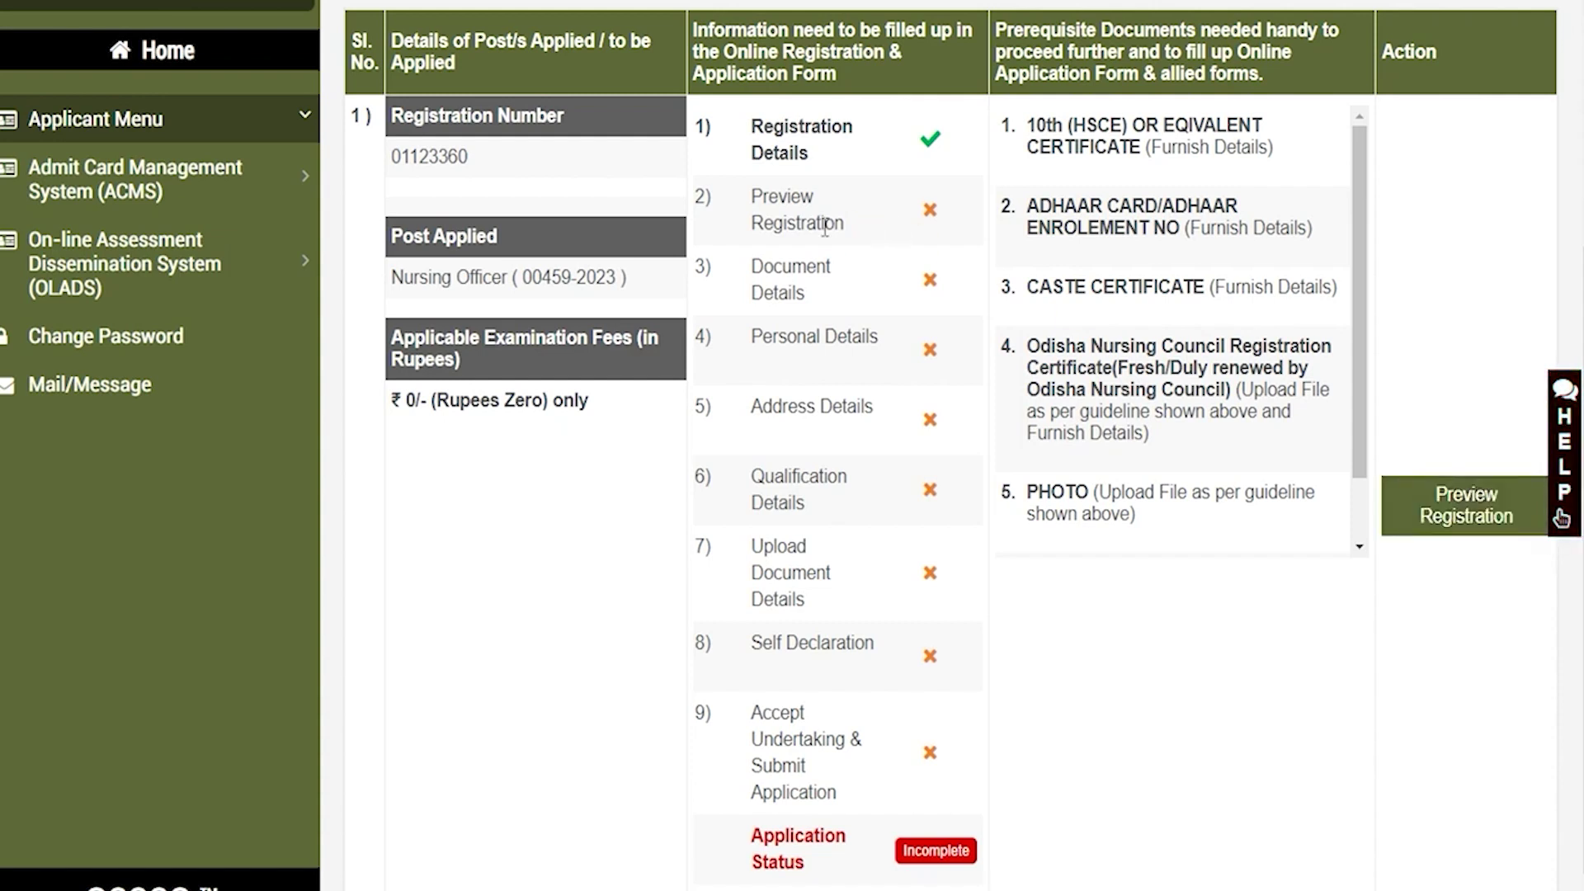
# Review the dashboard steps: Preview Registration, Document, Address, Qualification and final undertaking
pyautogui.moveTo(759, 196); pyautogui.dragTo(807, 217)
pyautogui.moveTo(762, 265); pyautogui.dragTo(834, 360)
pyautogui.moveTo(777, 410); pyautogui.dragTo(856, 410)
pyautogui.moveTo(765, 476); pyautogui.dragTo(821, 643)
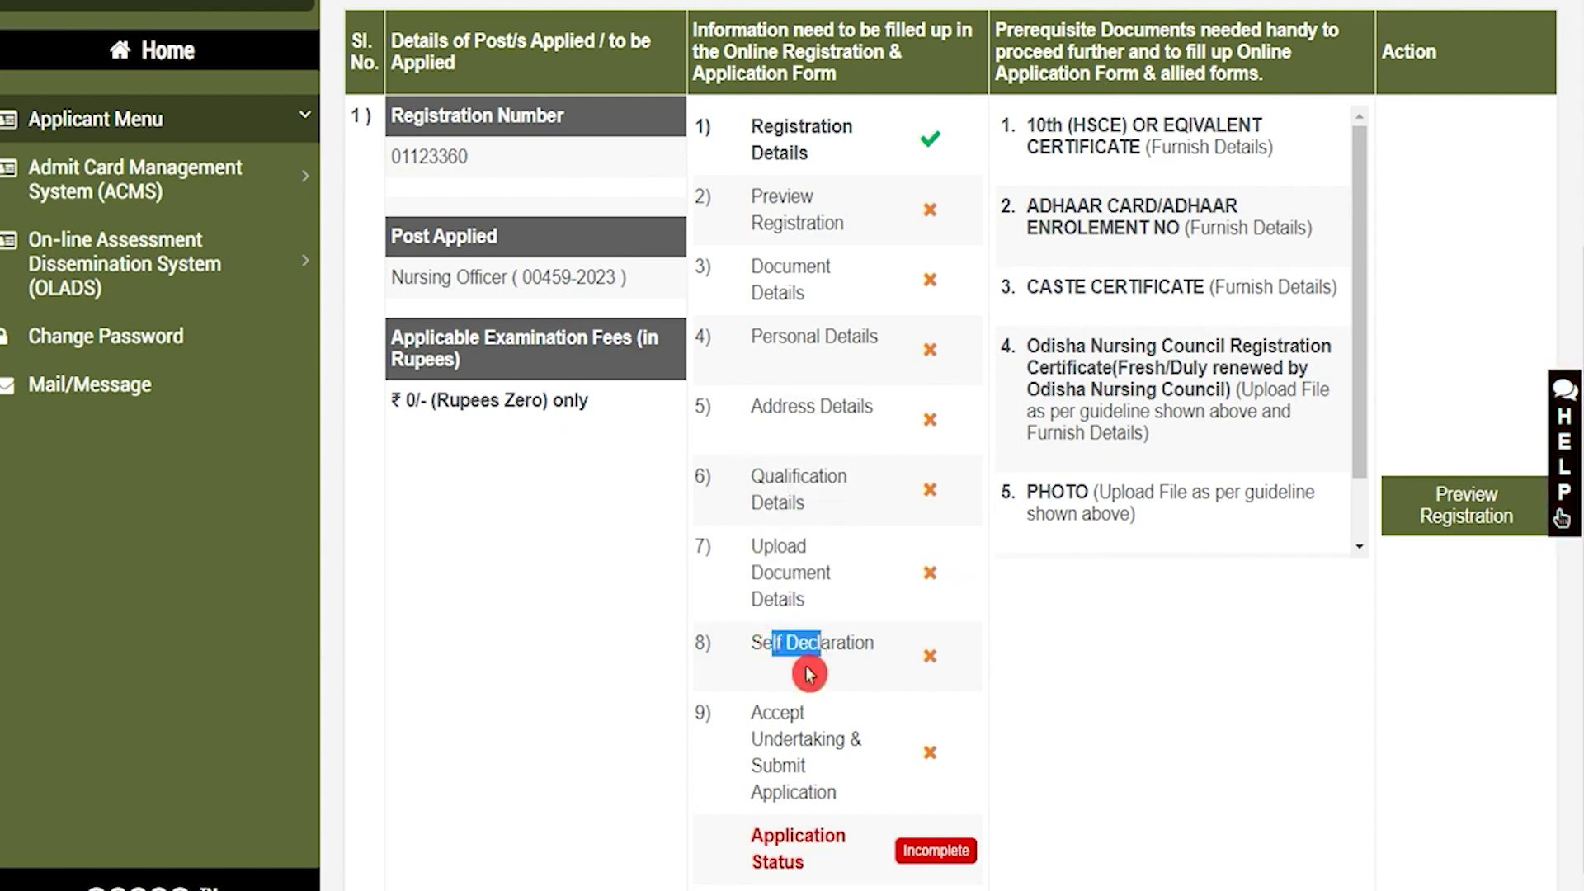
pyautogui.moveTo(763, 714); pyautogui.dragTo(802, 784)
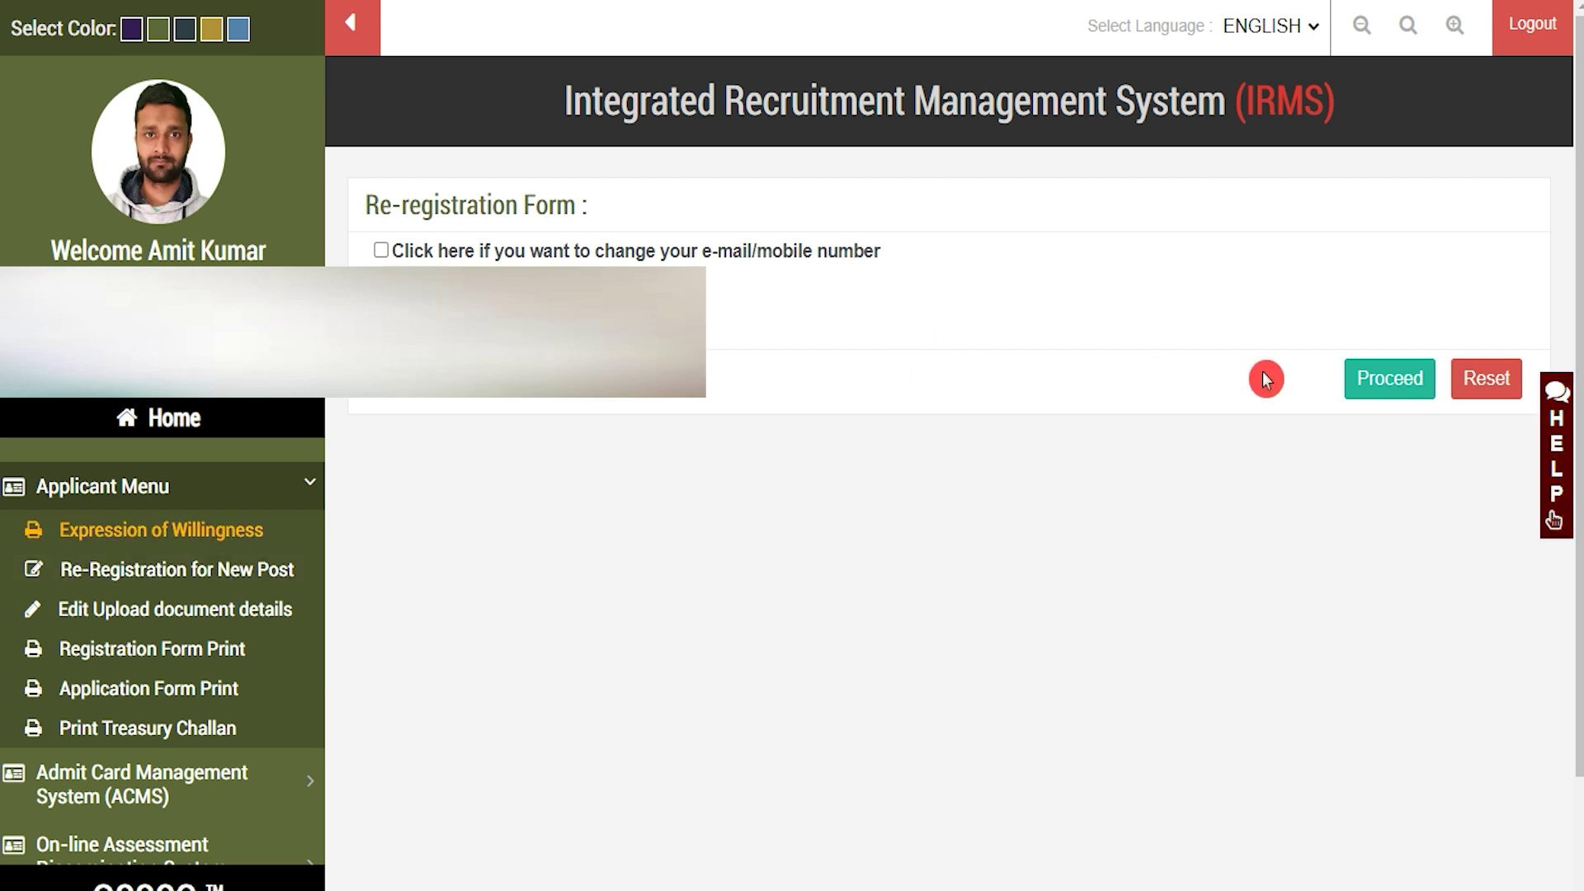
# Proceed to the full form and select the Combined Recruitment Examination-2023 (II) post
pyautogui.click(1386, 380)
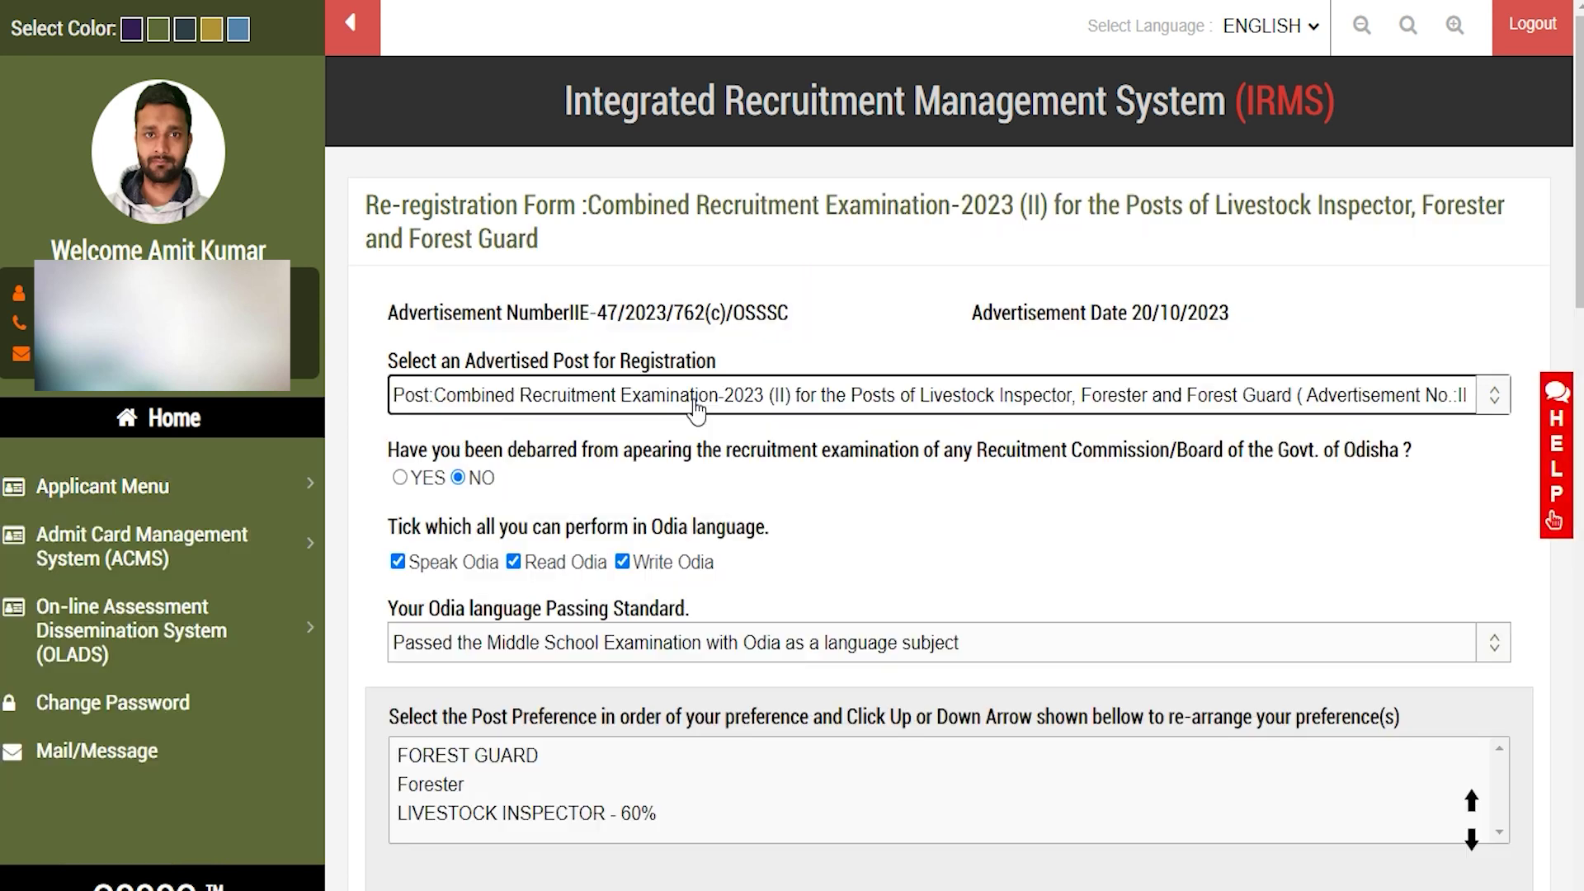
pyautogui.click(695, 404)
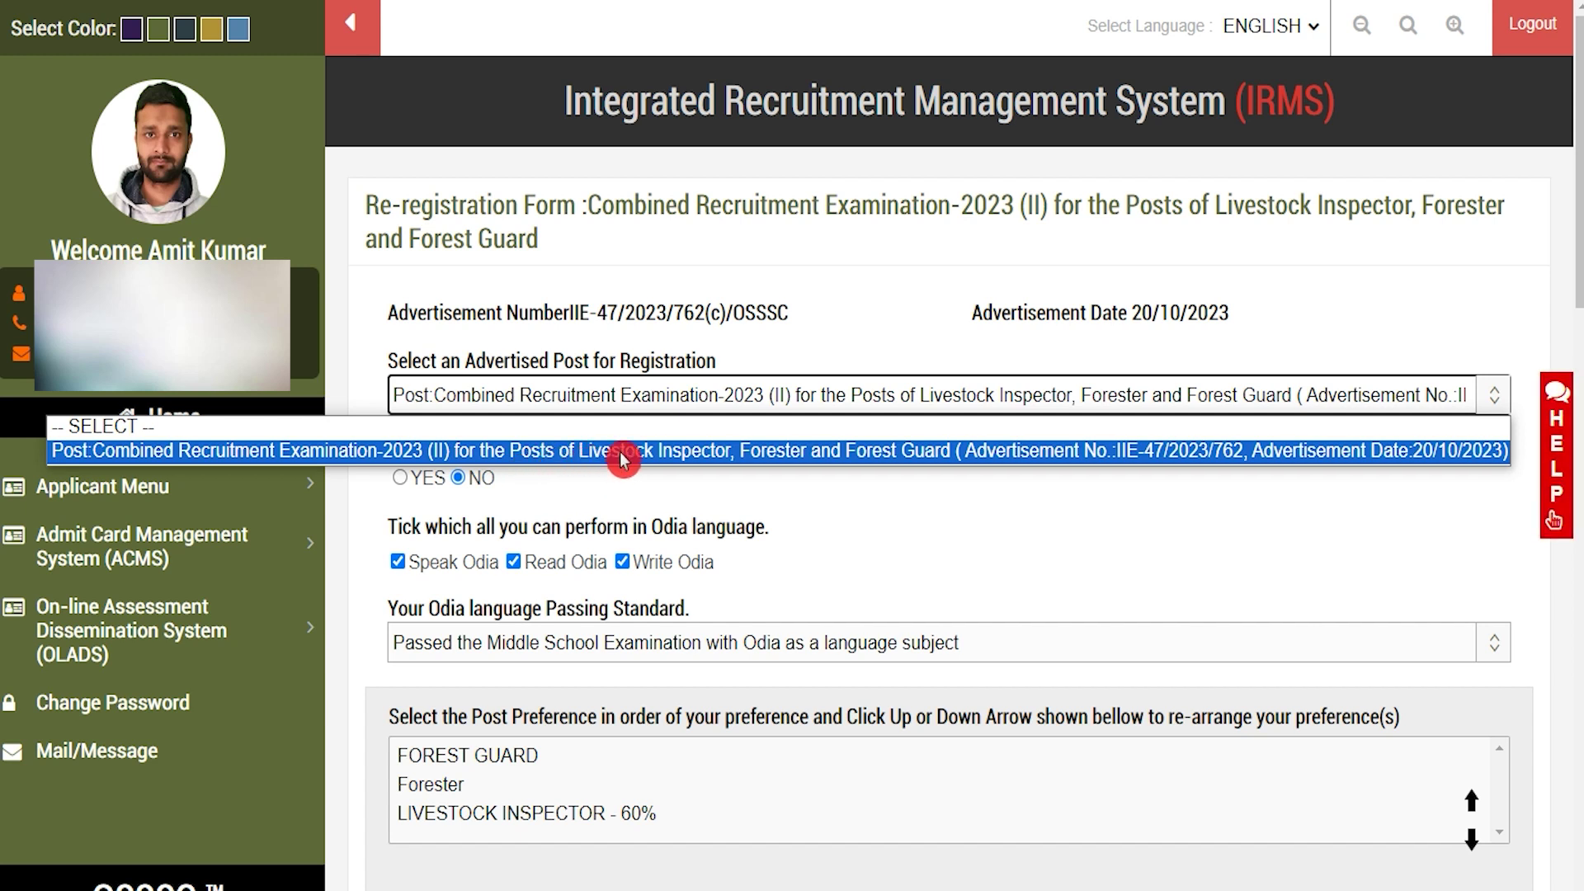
pyautogui.click(808, 452)
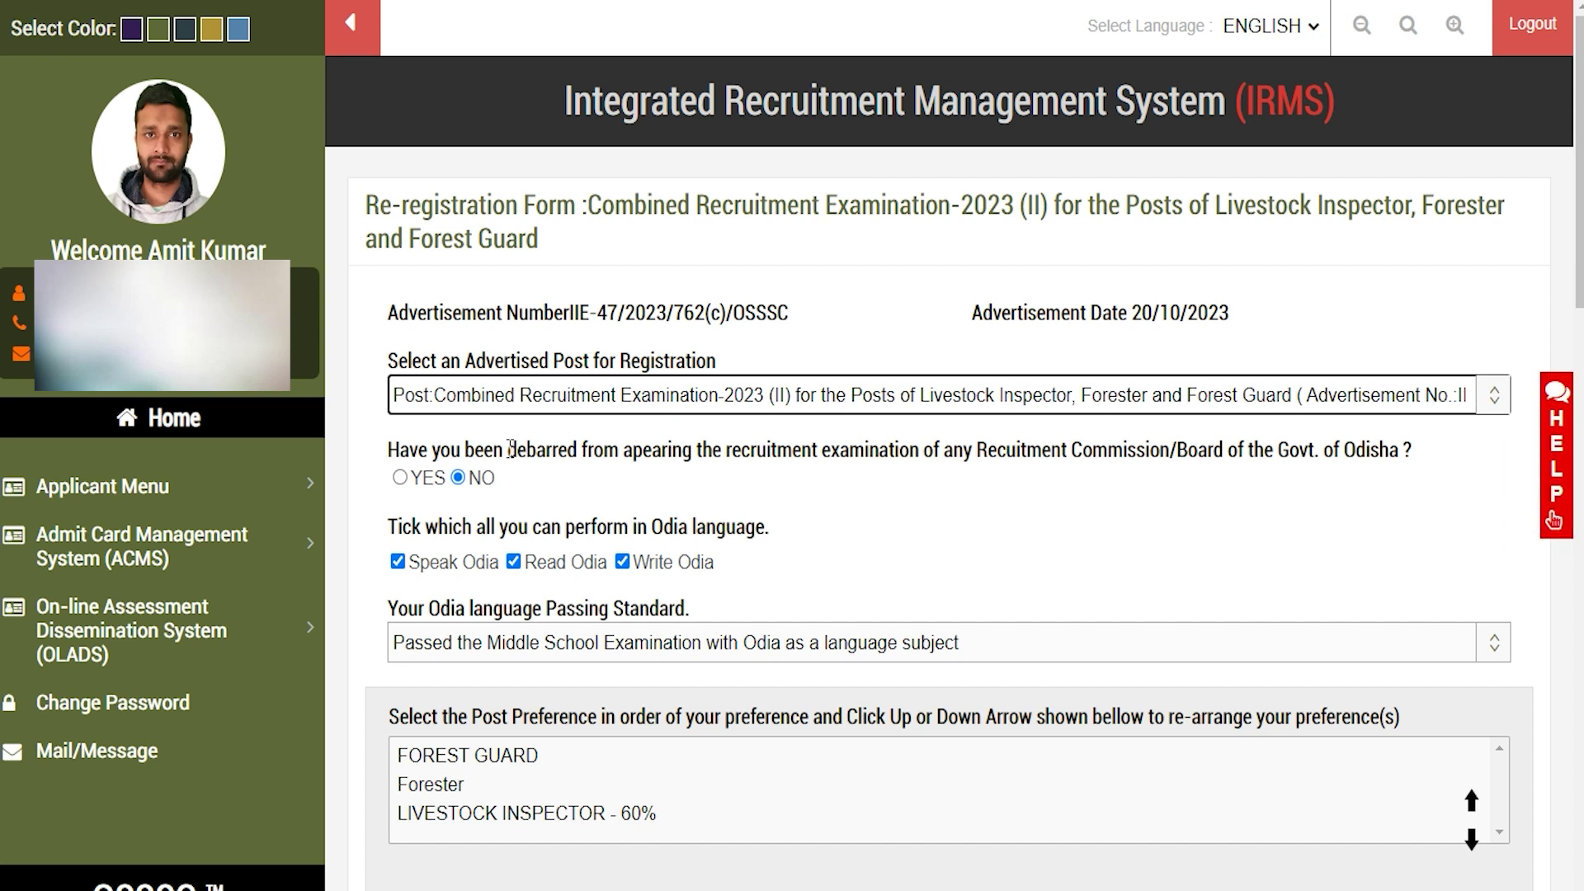
pyautogui.moveTo(510, 450); pyautogui.dragTo(1000, 451)
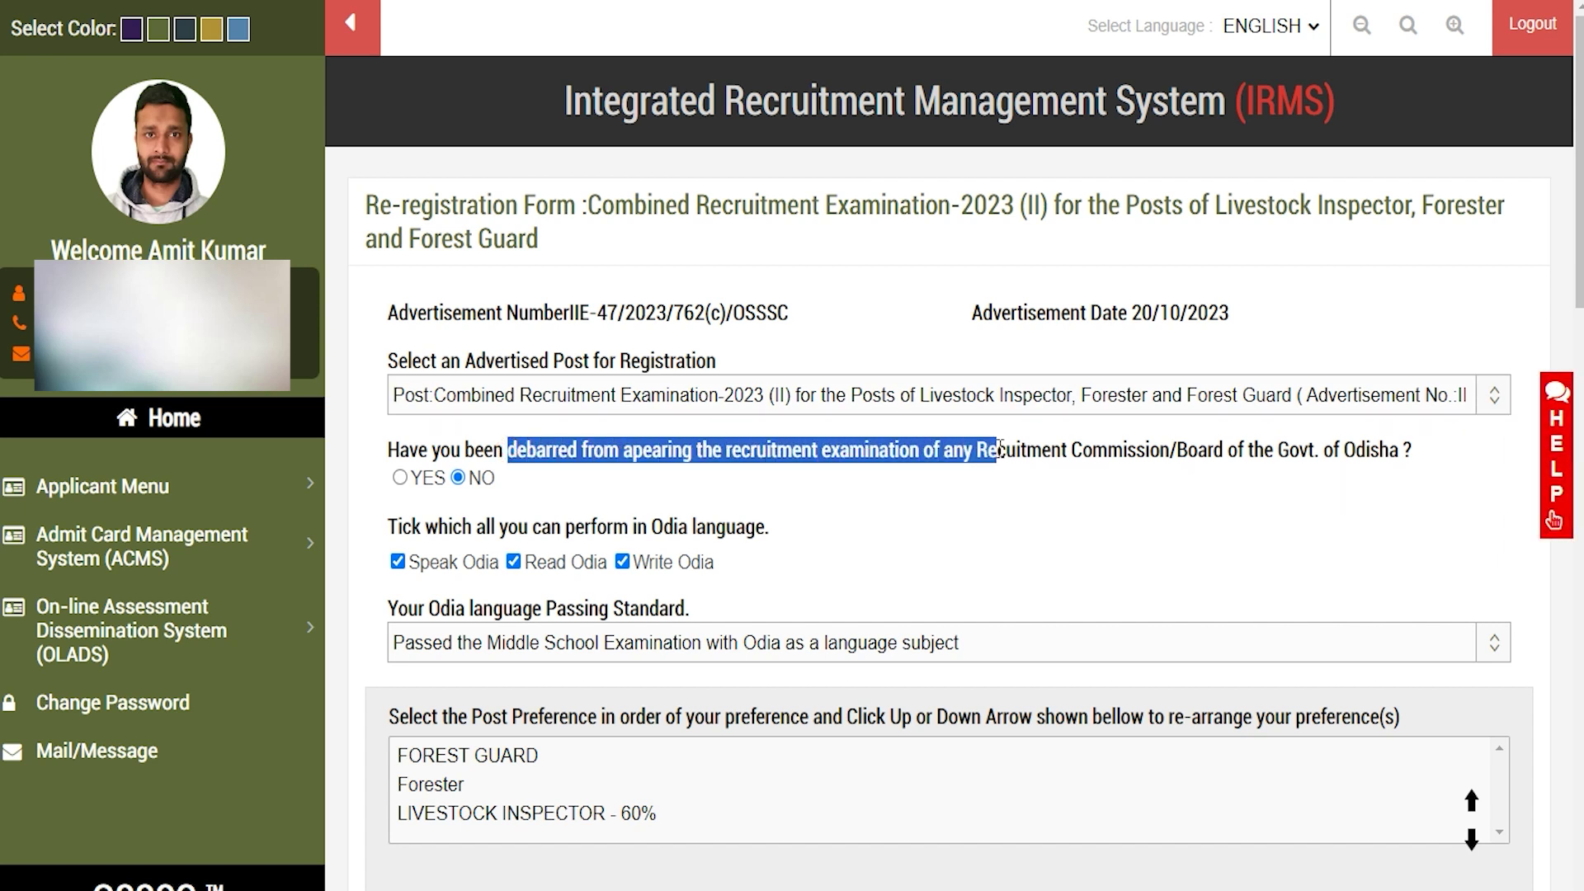
pyautogui.moveTo(1178, 449); pyautogui.dragTo(1358, 449)
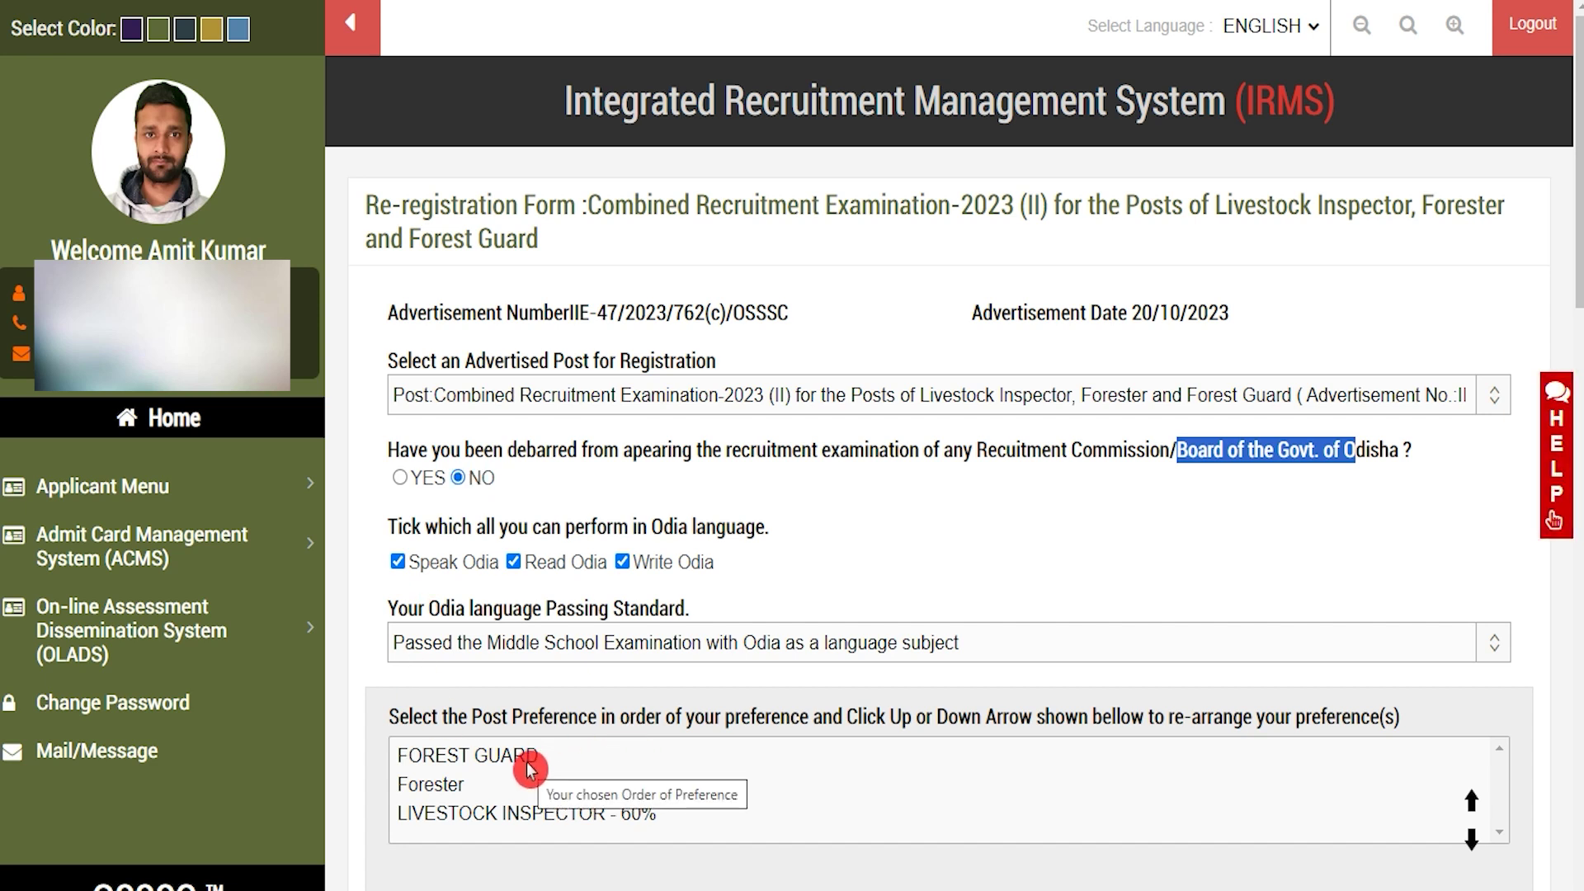
# Reorder post preferences so FOREST GUARD is first, then Forester and LIVESTOCK INSPECTOR
pyautogui.click(449, 784)
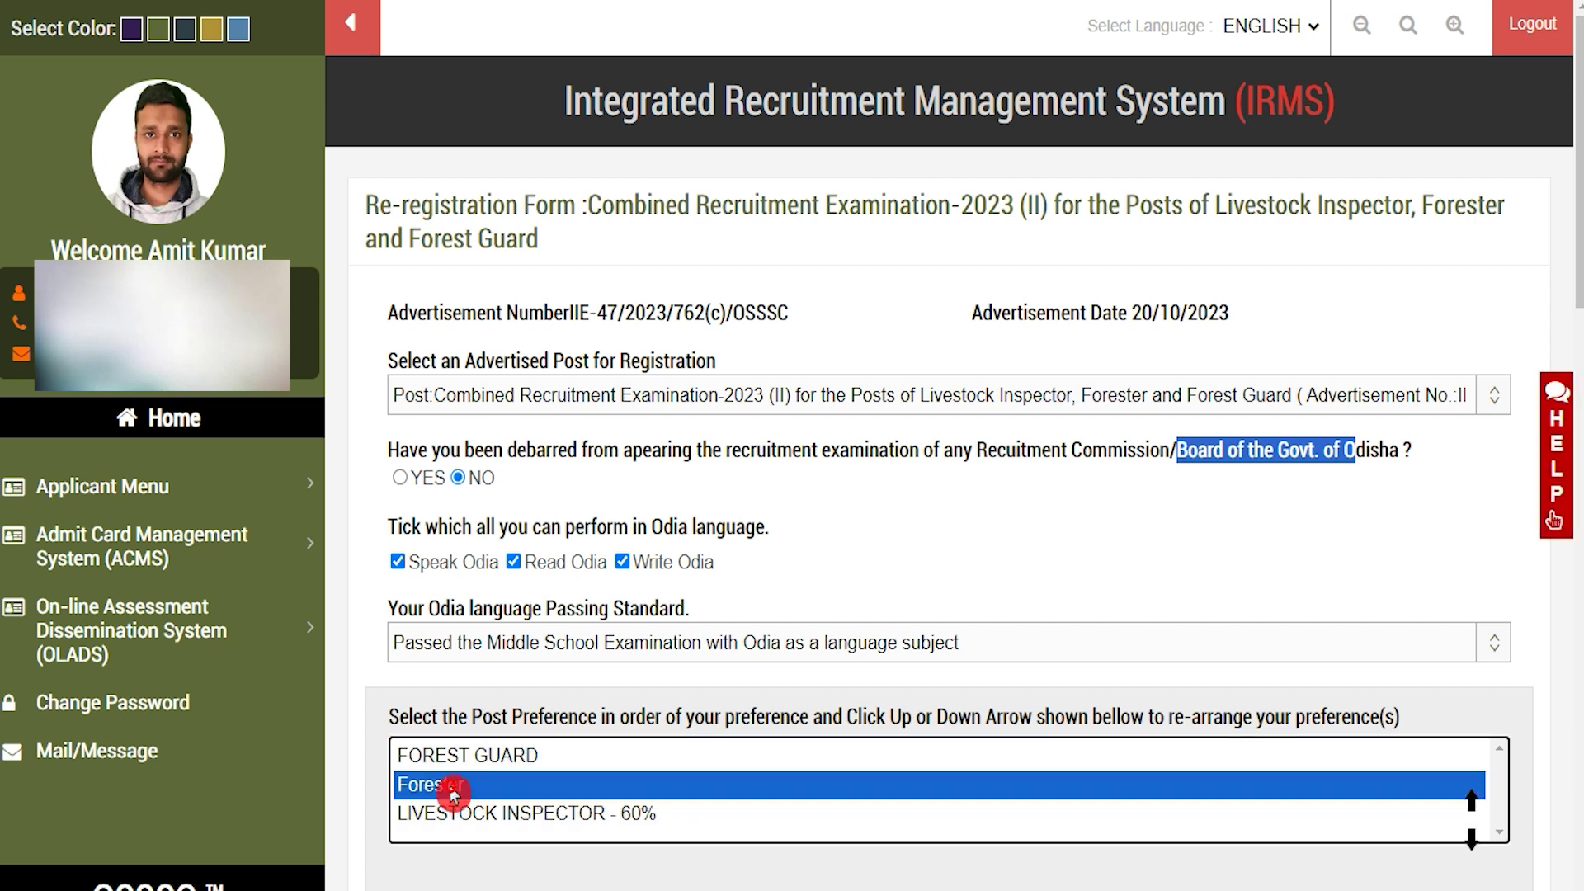
pyautogui.click(1471, 805)
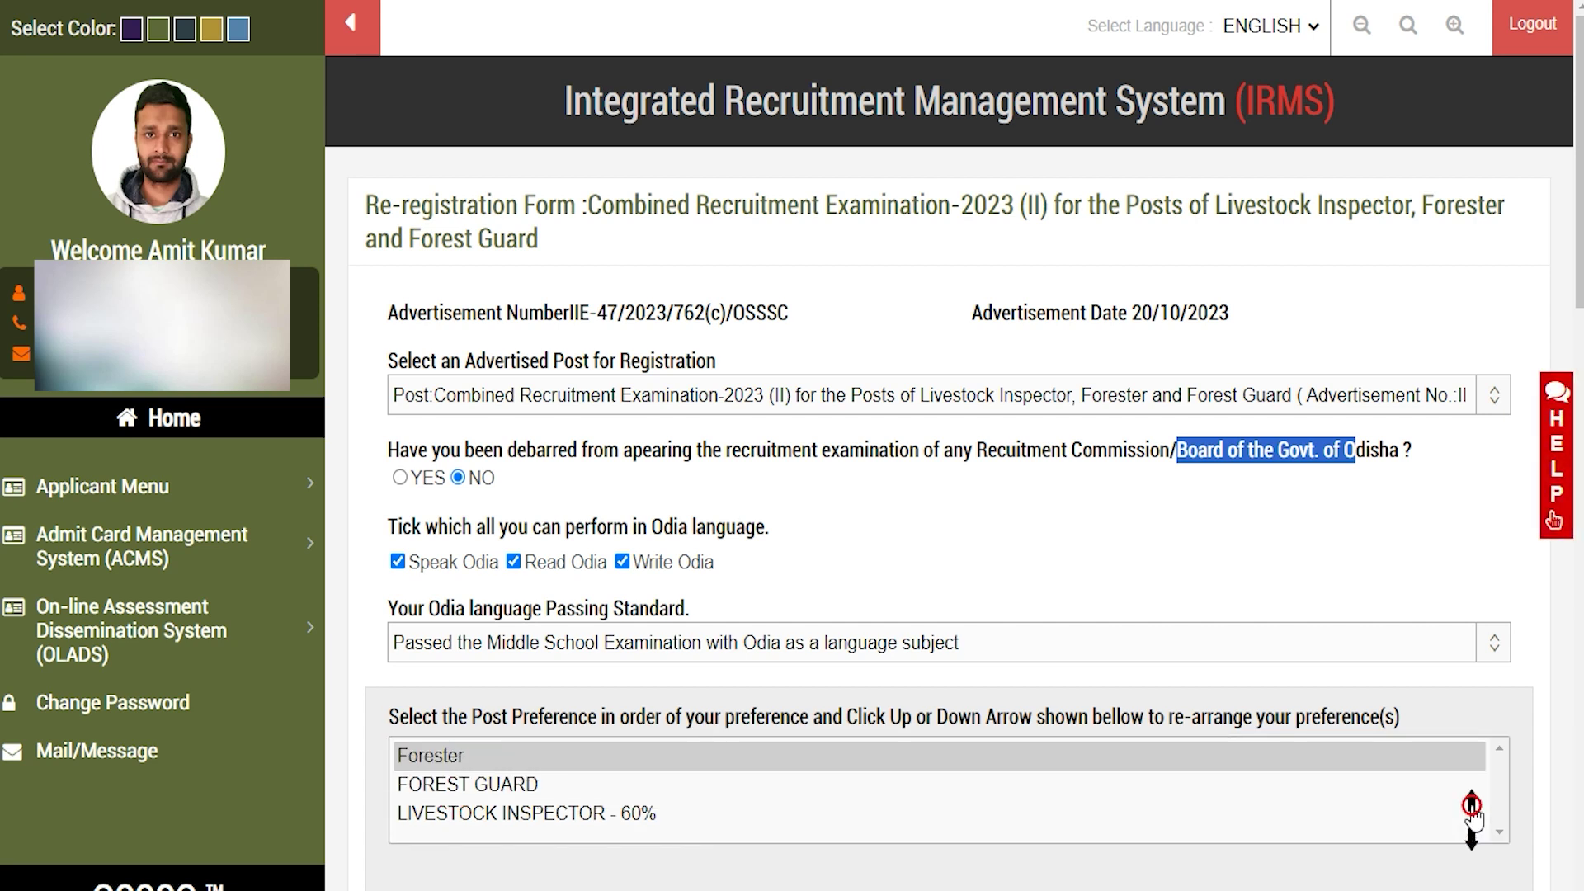
pyautogui.click(516, 784)
pyautogui.click(1471, 802)
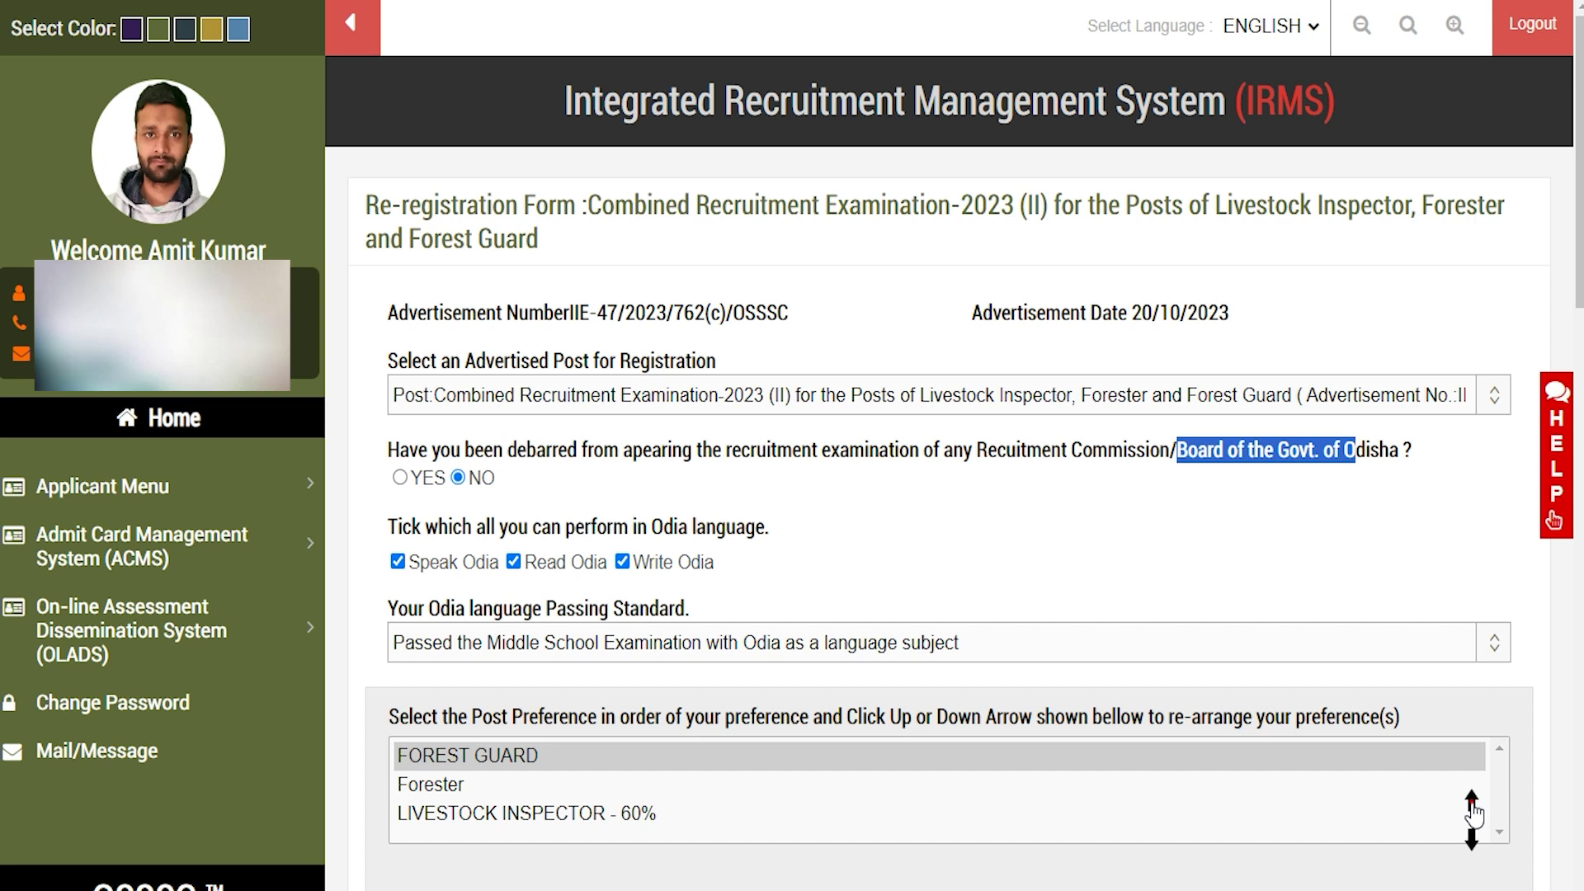
pyautogui.click(576, 771)
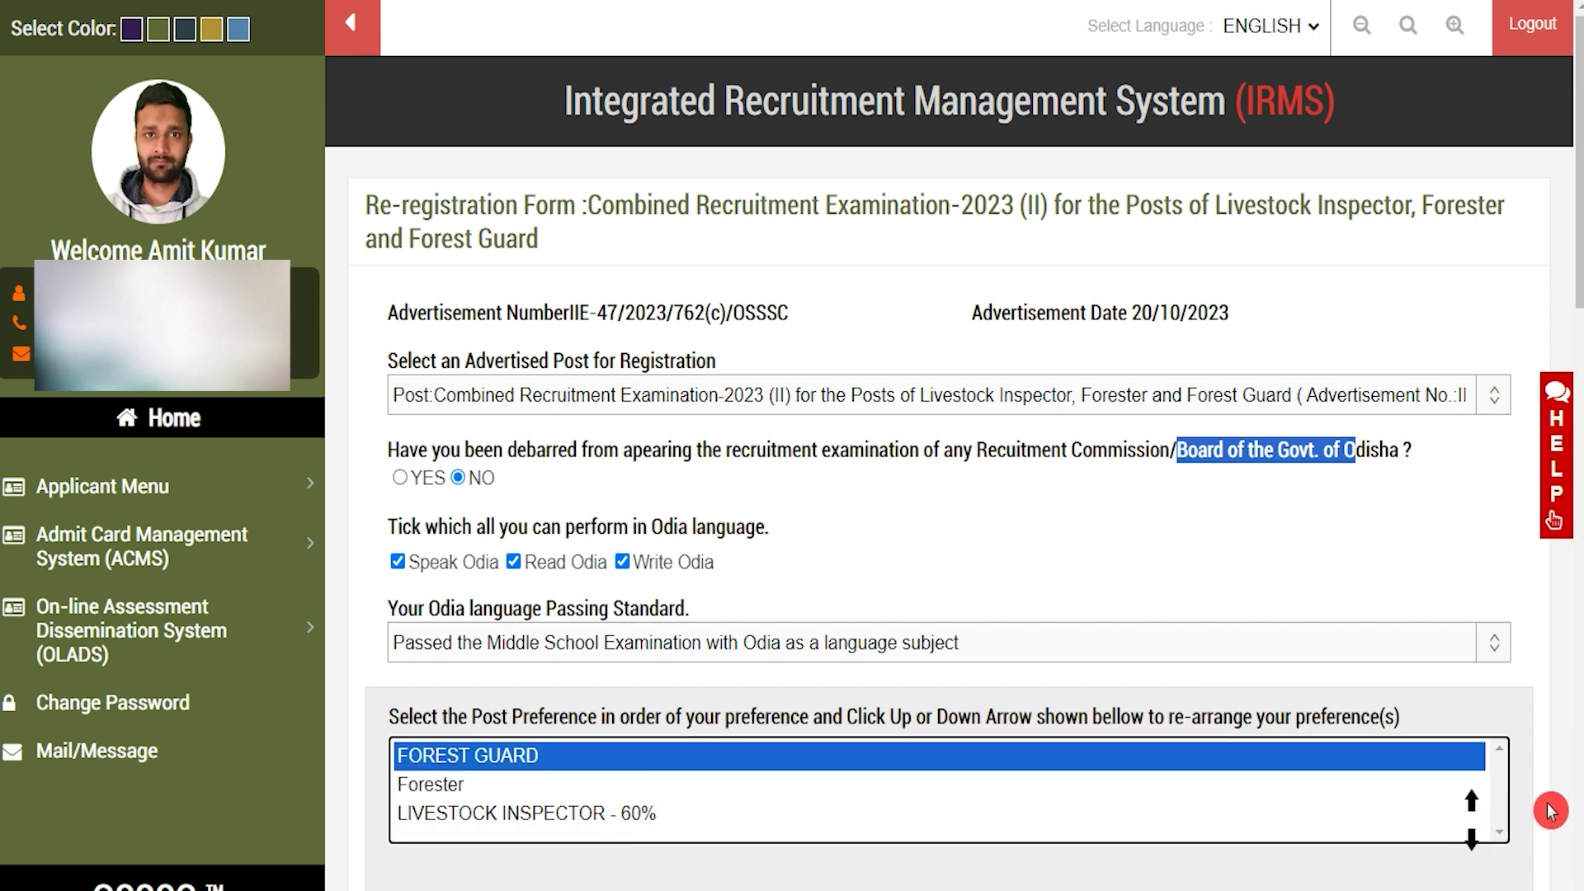
# Keep ANGUL as the exam district and leave EX-SERVICEMAN unticked
pyautogui.scroll(-10, 592, 161)
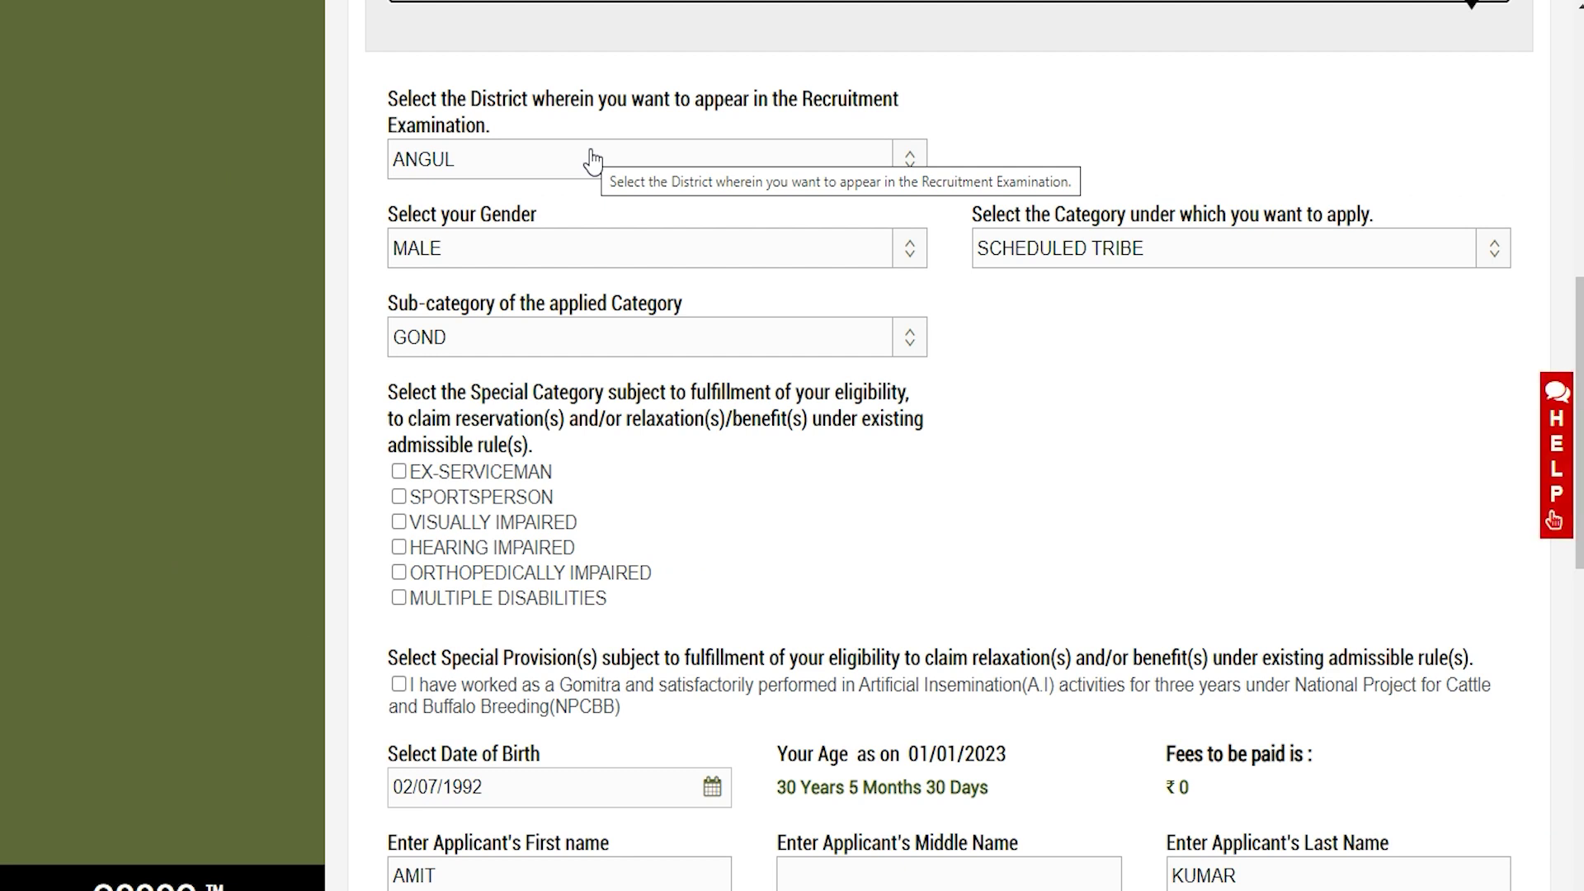
pyautogui.click(593, 161)
pyautogui.click(470, 221)
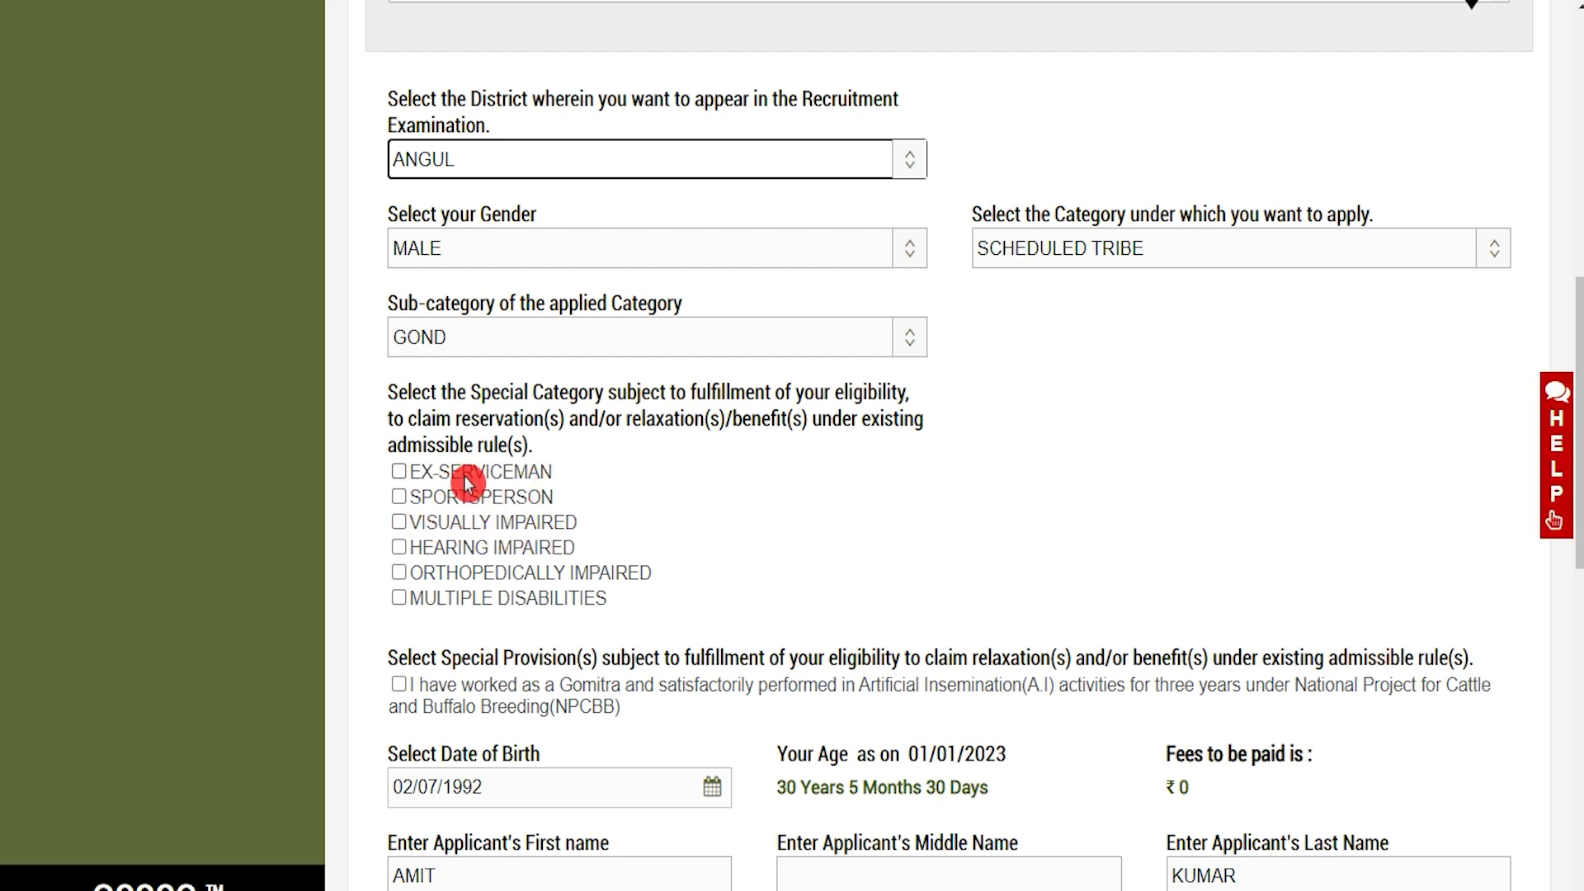
pyautogui.click(401, 475)
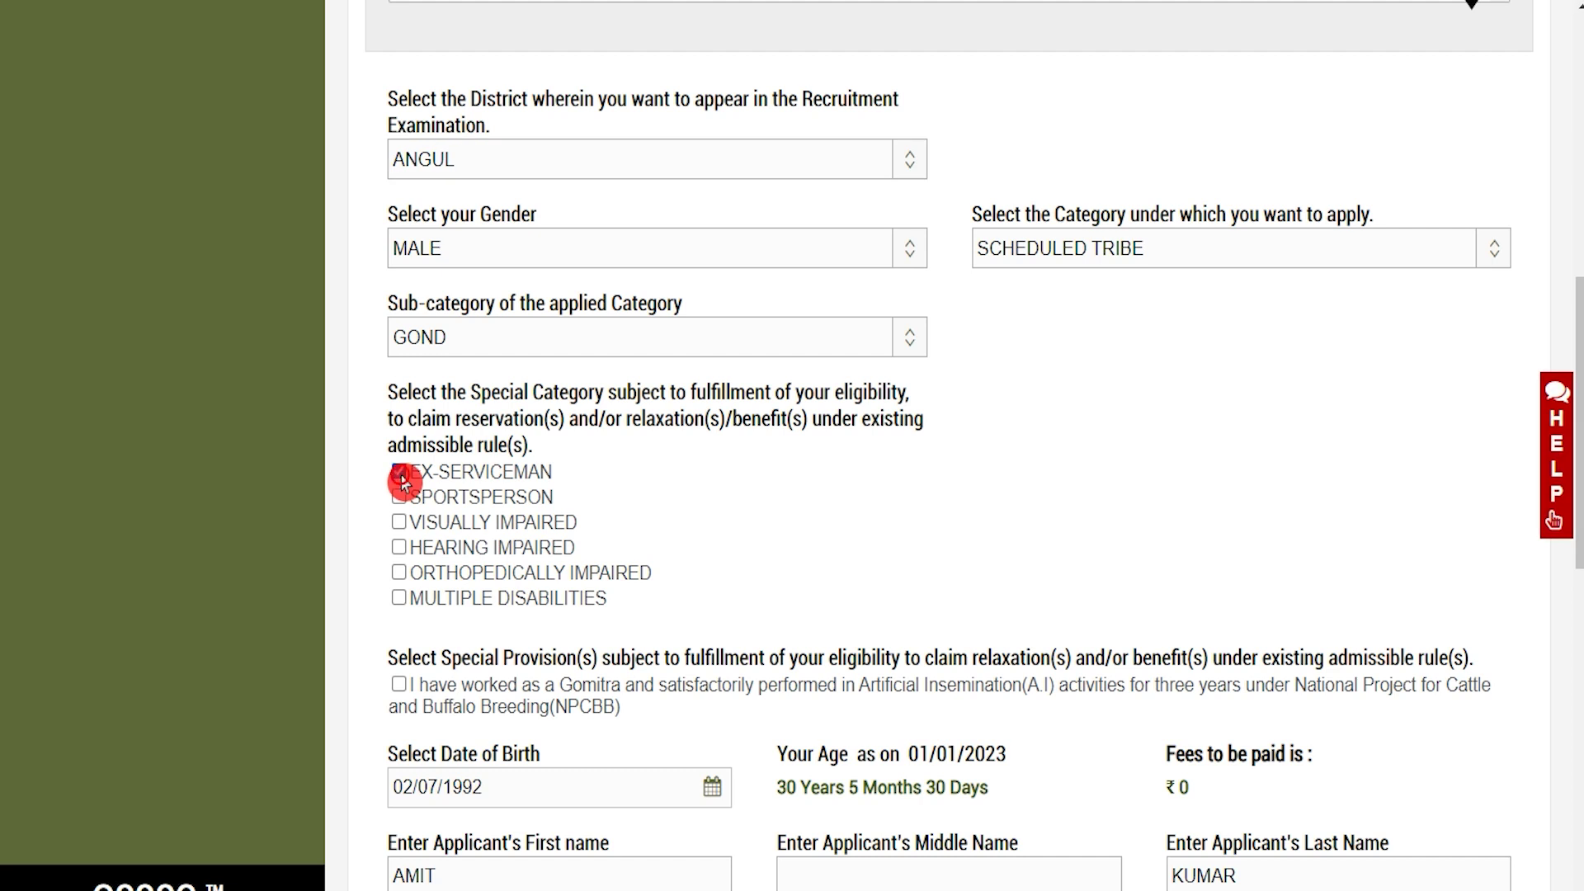
pyautogui.click(400, 475)
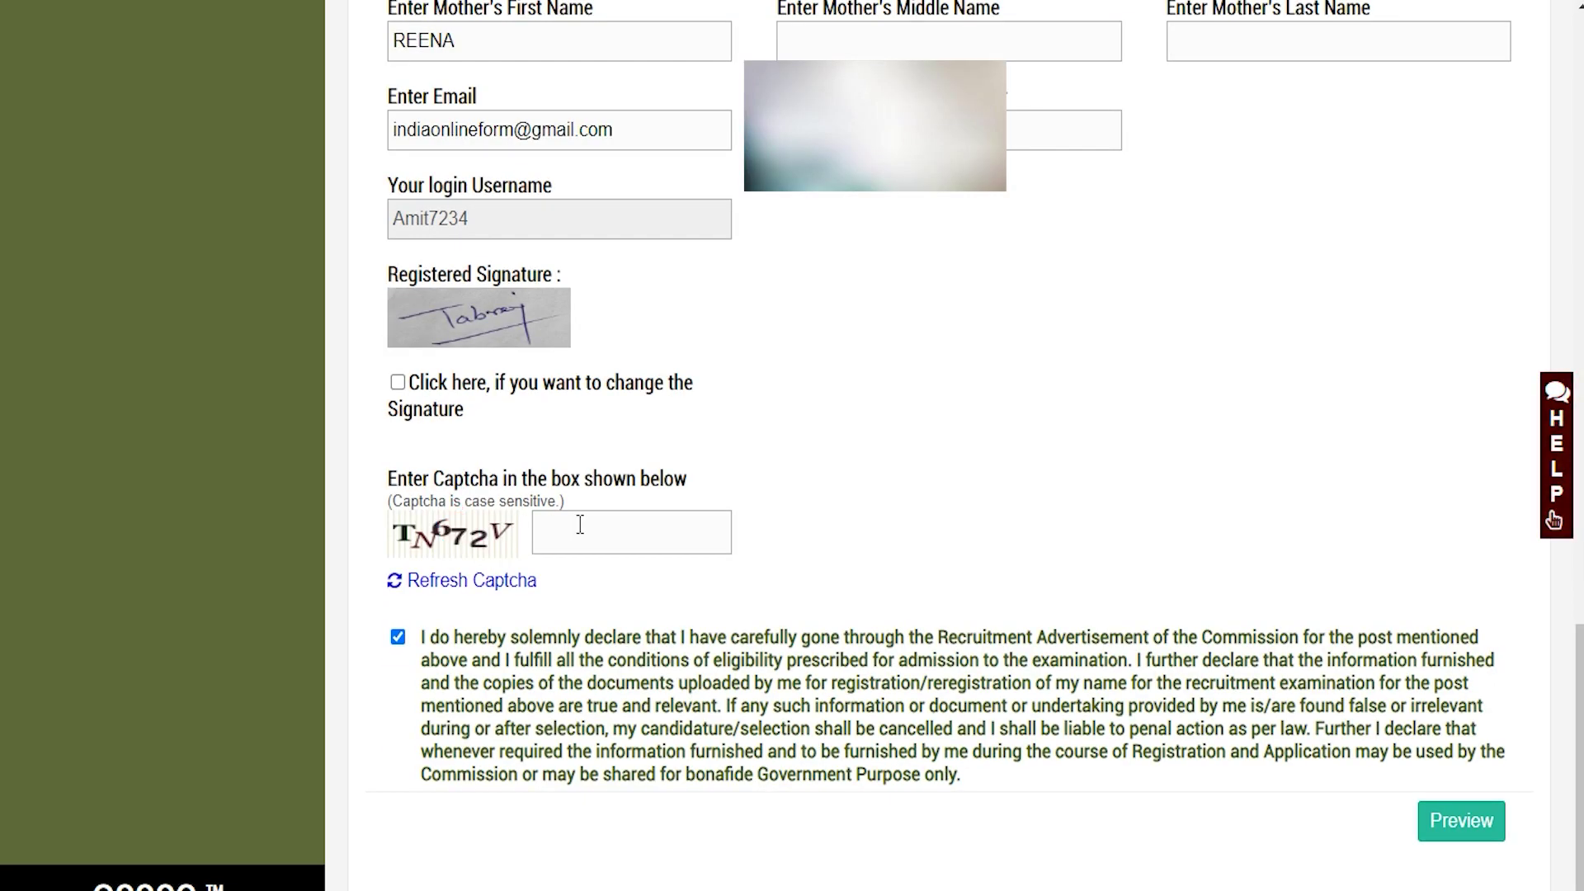
# Enter the captcha, accept the eligibility declaration and submit for preview
pyautogui.click(580, 525)
pyautogui.click(398, 638)
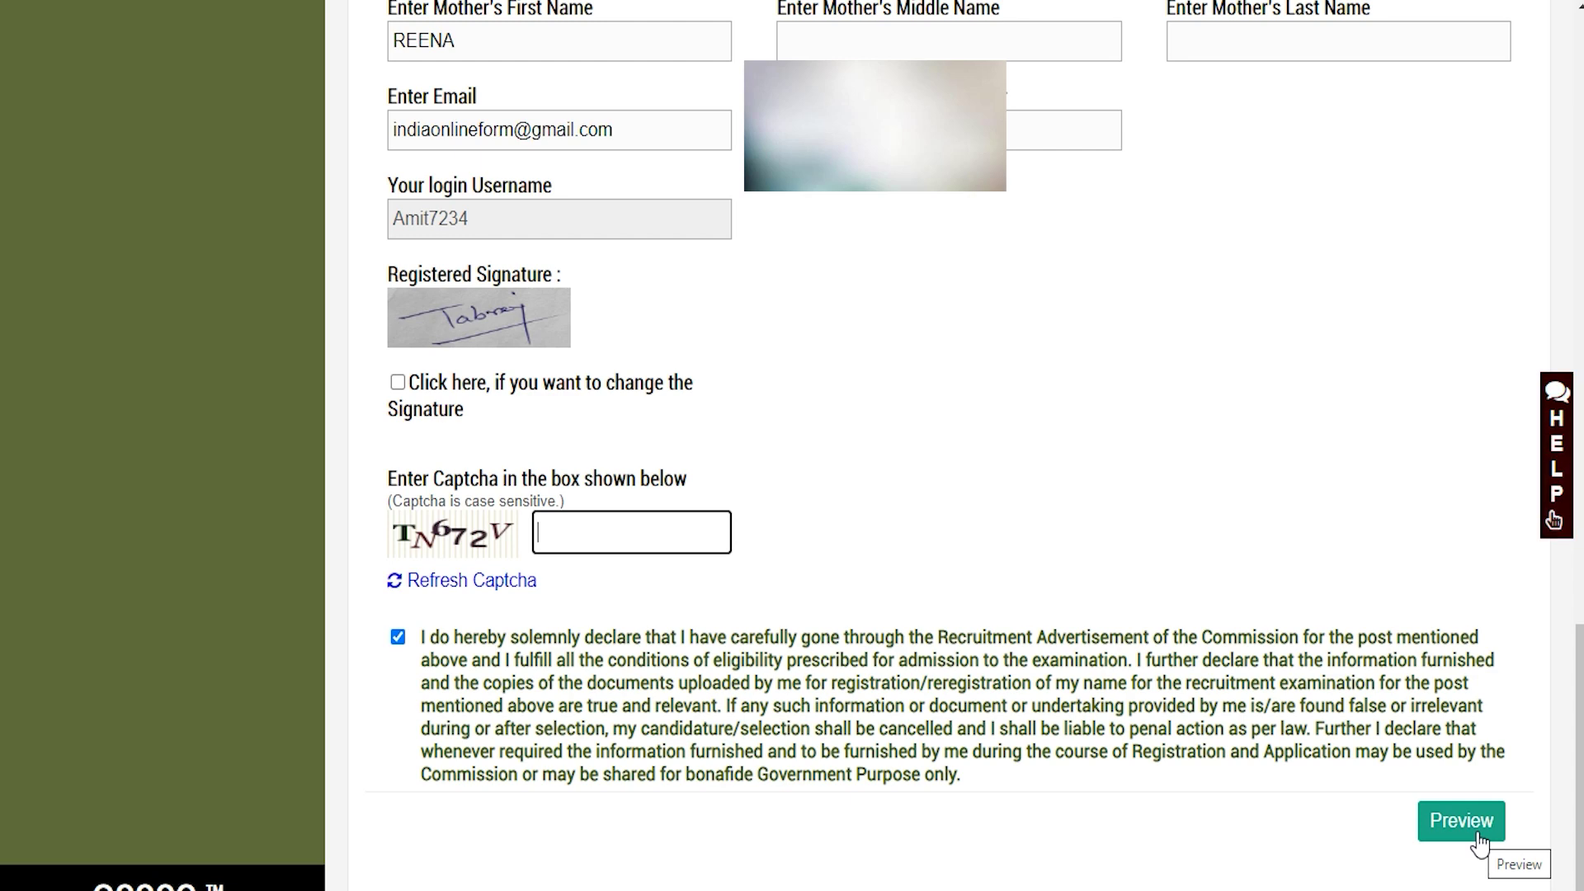
pyautogui.click(788, 490)
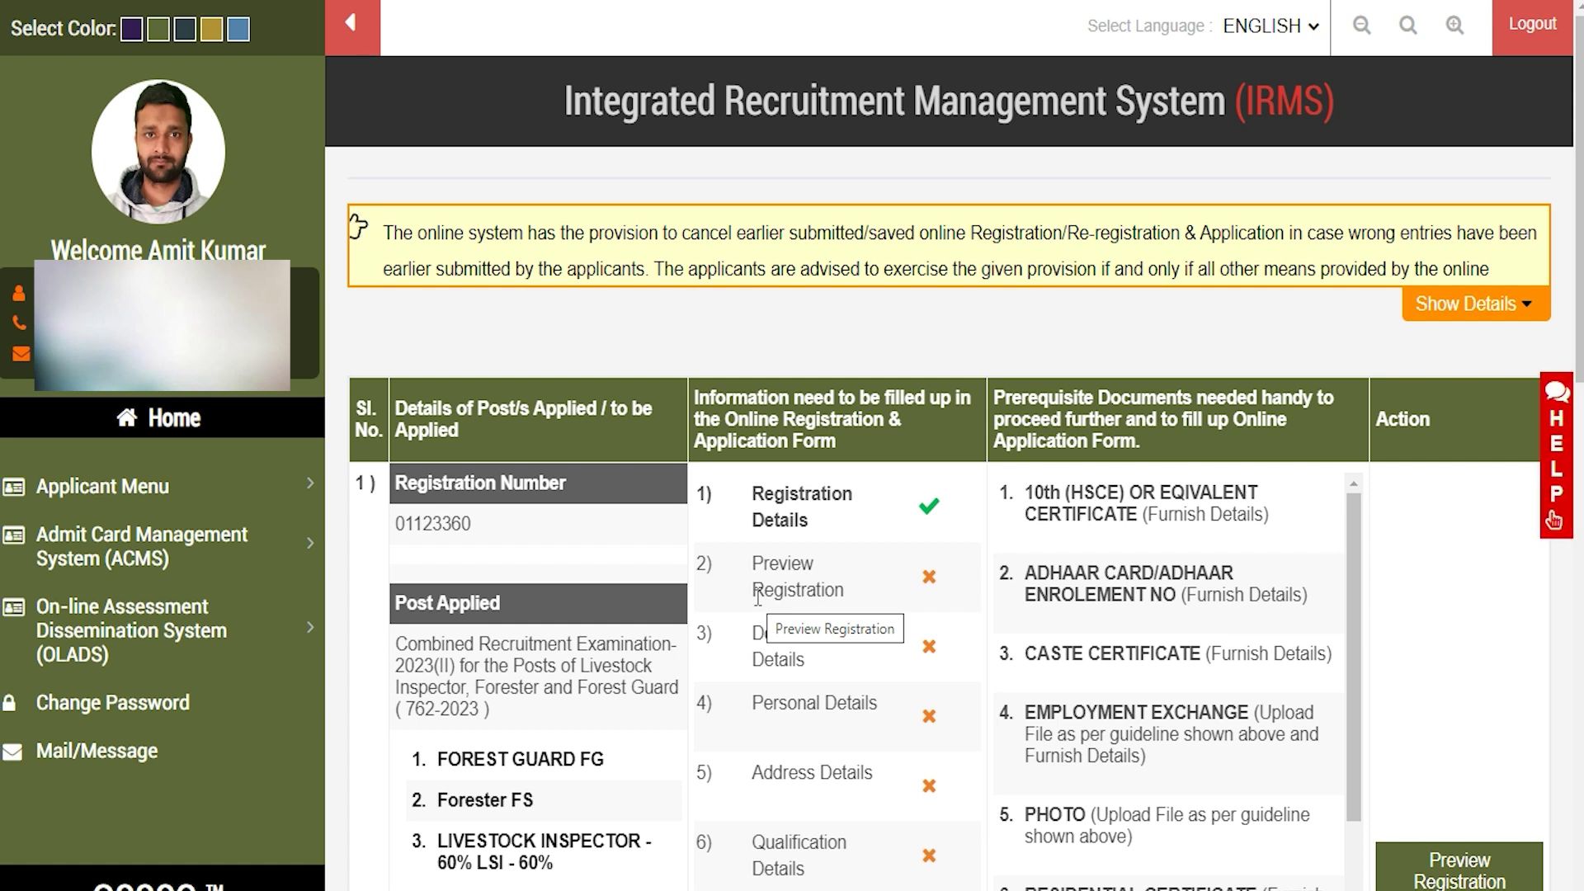
# Confirm the registration preview and approve the Document Details confirmation dialog
pyautogui.click(1467, 879)
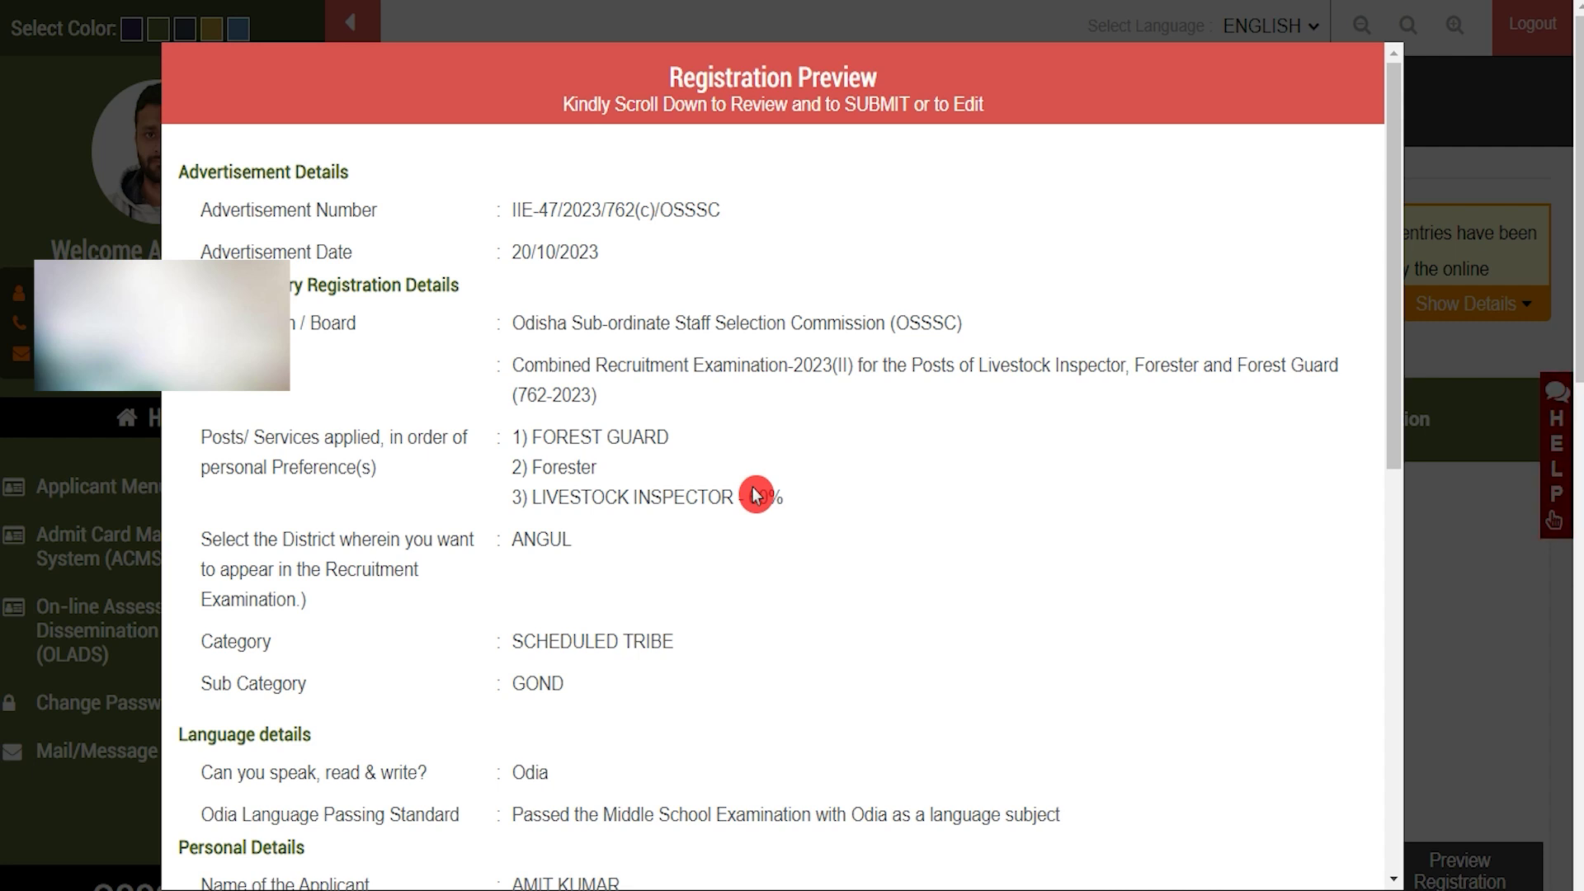
pyautogui.scroll(-10, 754, 493)
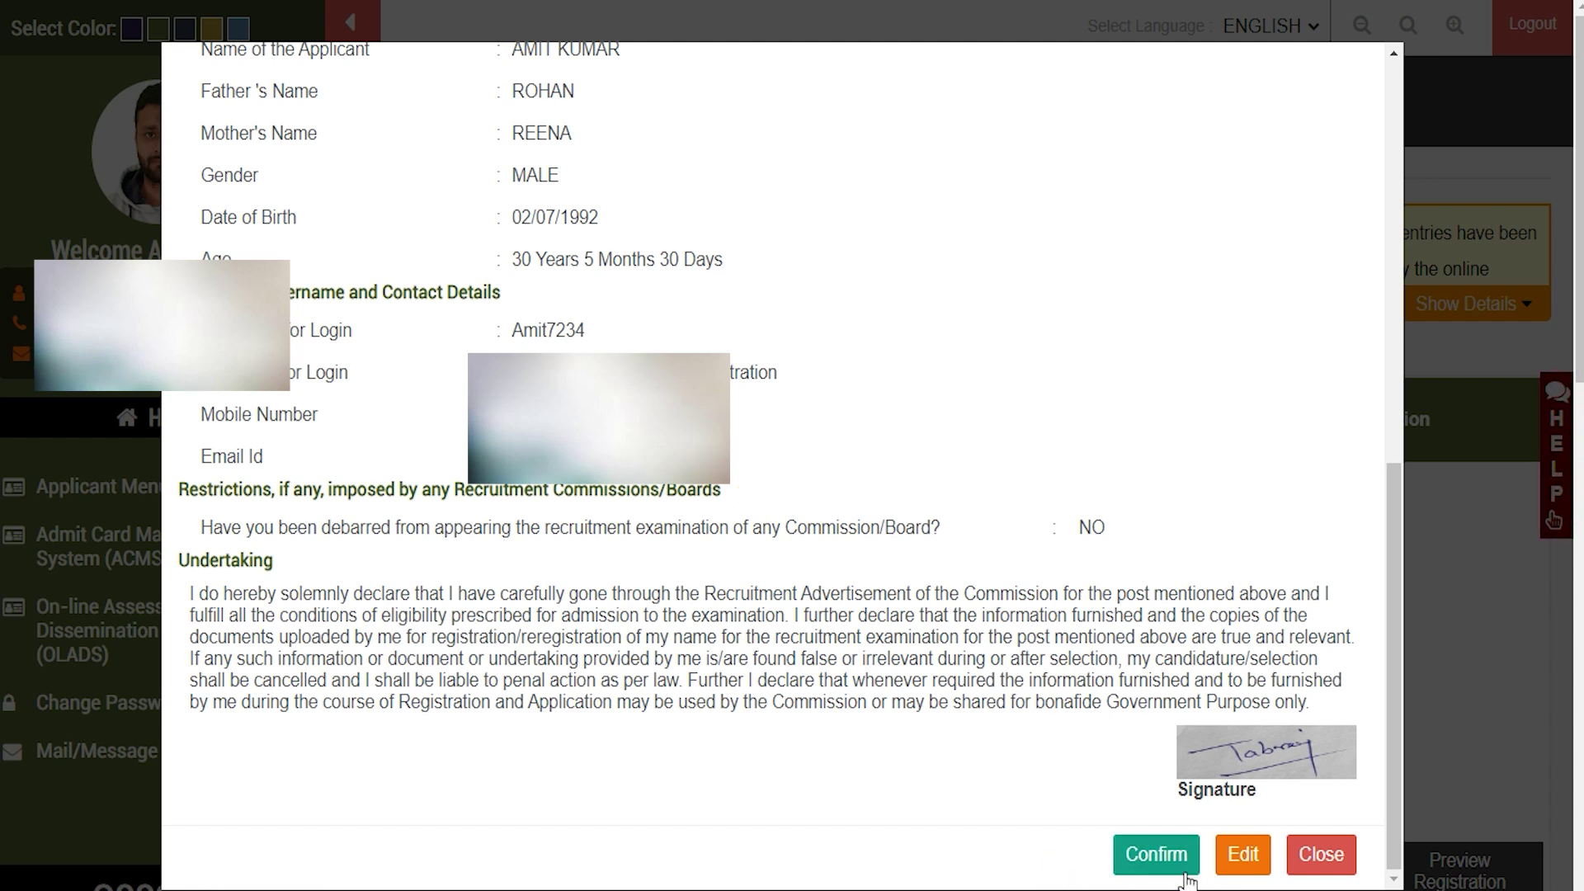
pyautogui.click(1156, 855)
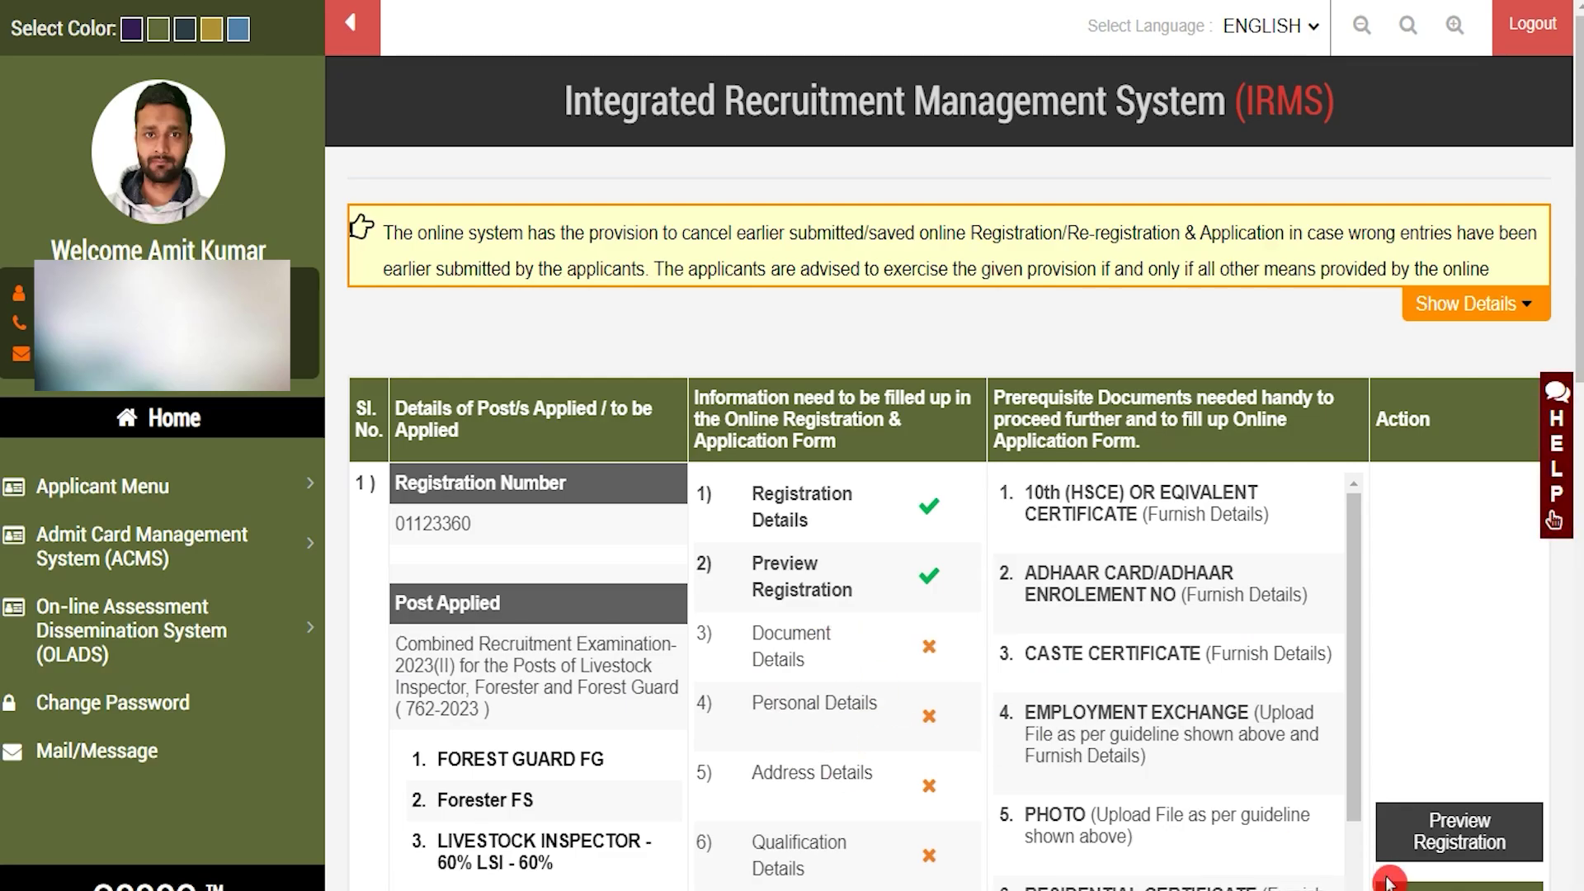
pyautogui.click(1459, 888)
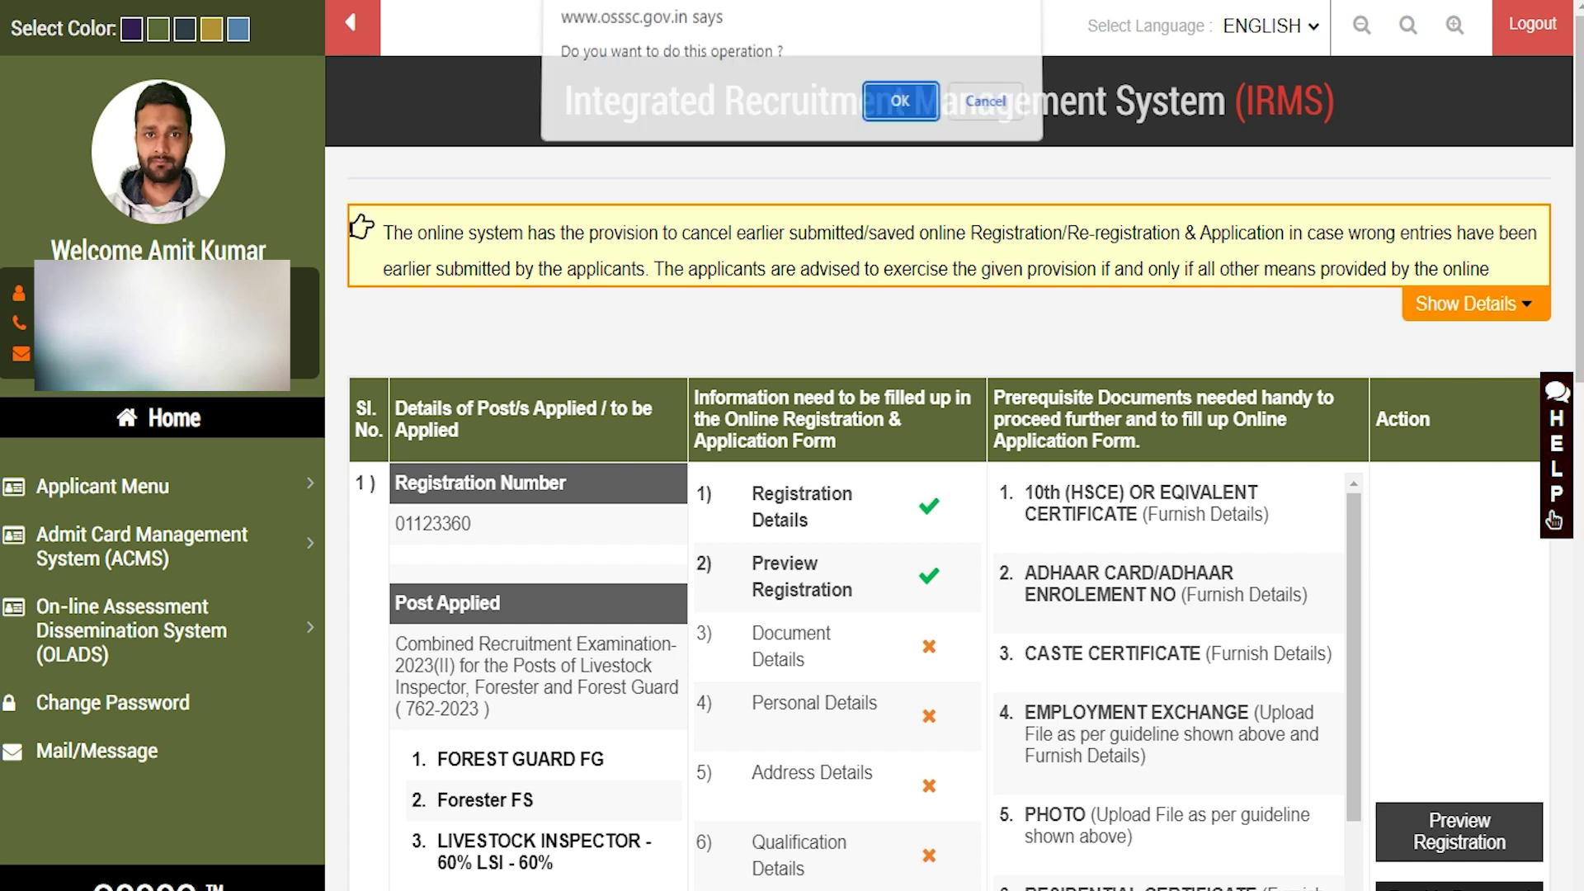
pyautogui.click(898, 107)
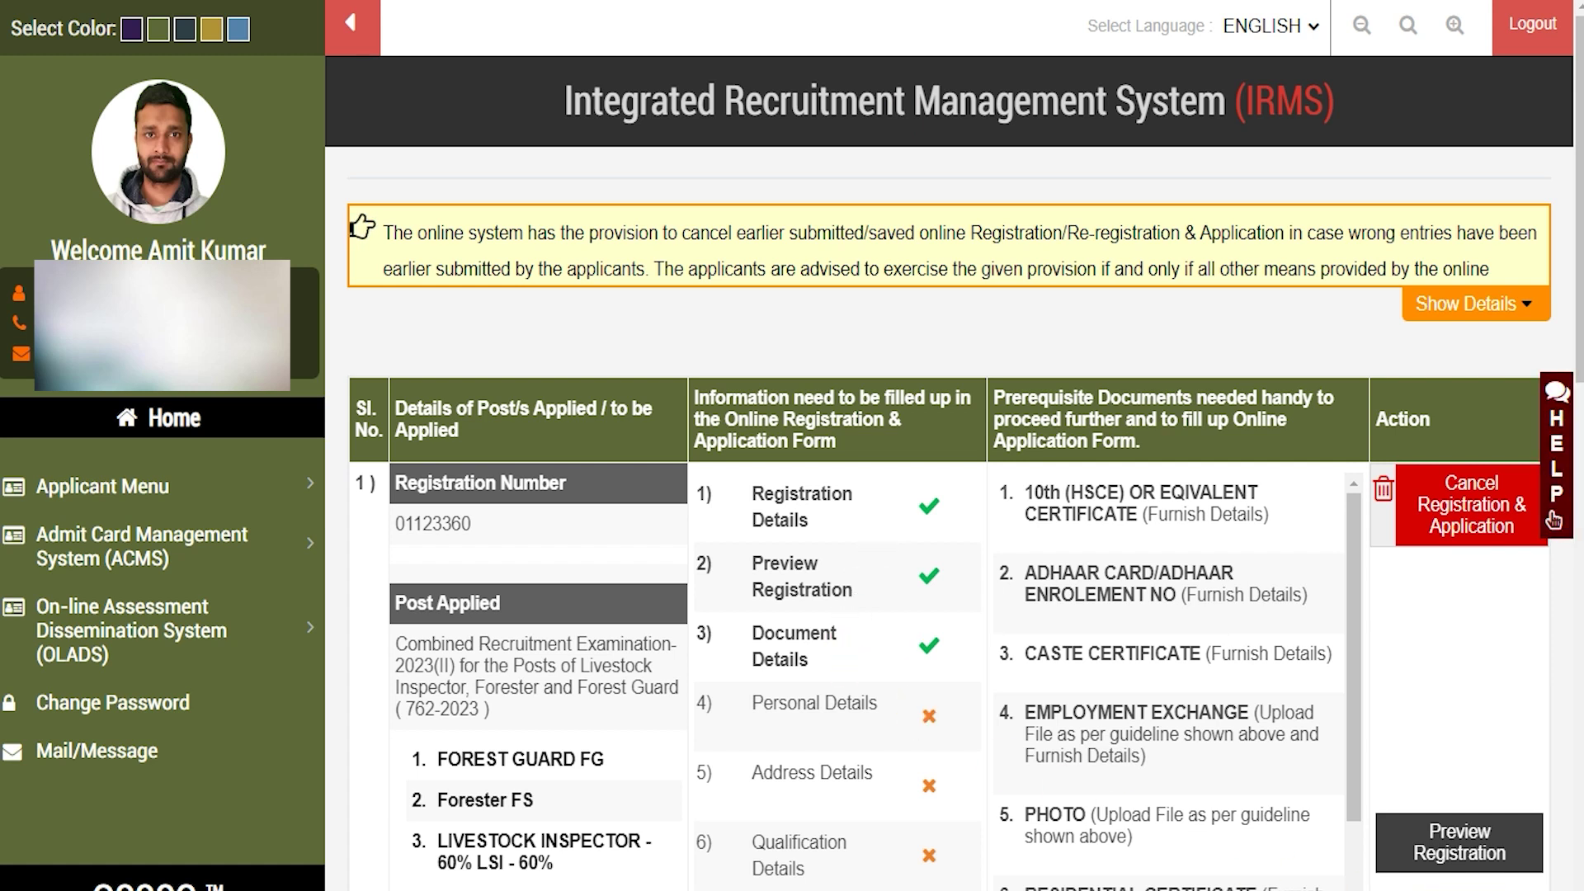
# Advance past Personal Details and Address Details to the qualification details step
pyautogui.scroll(-4, 1570, 629)
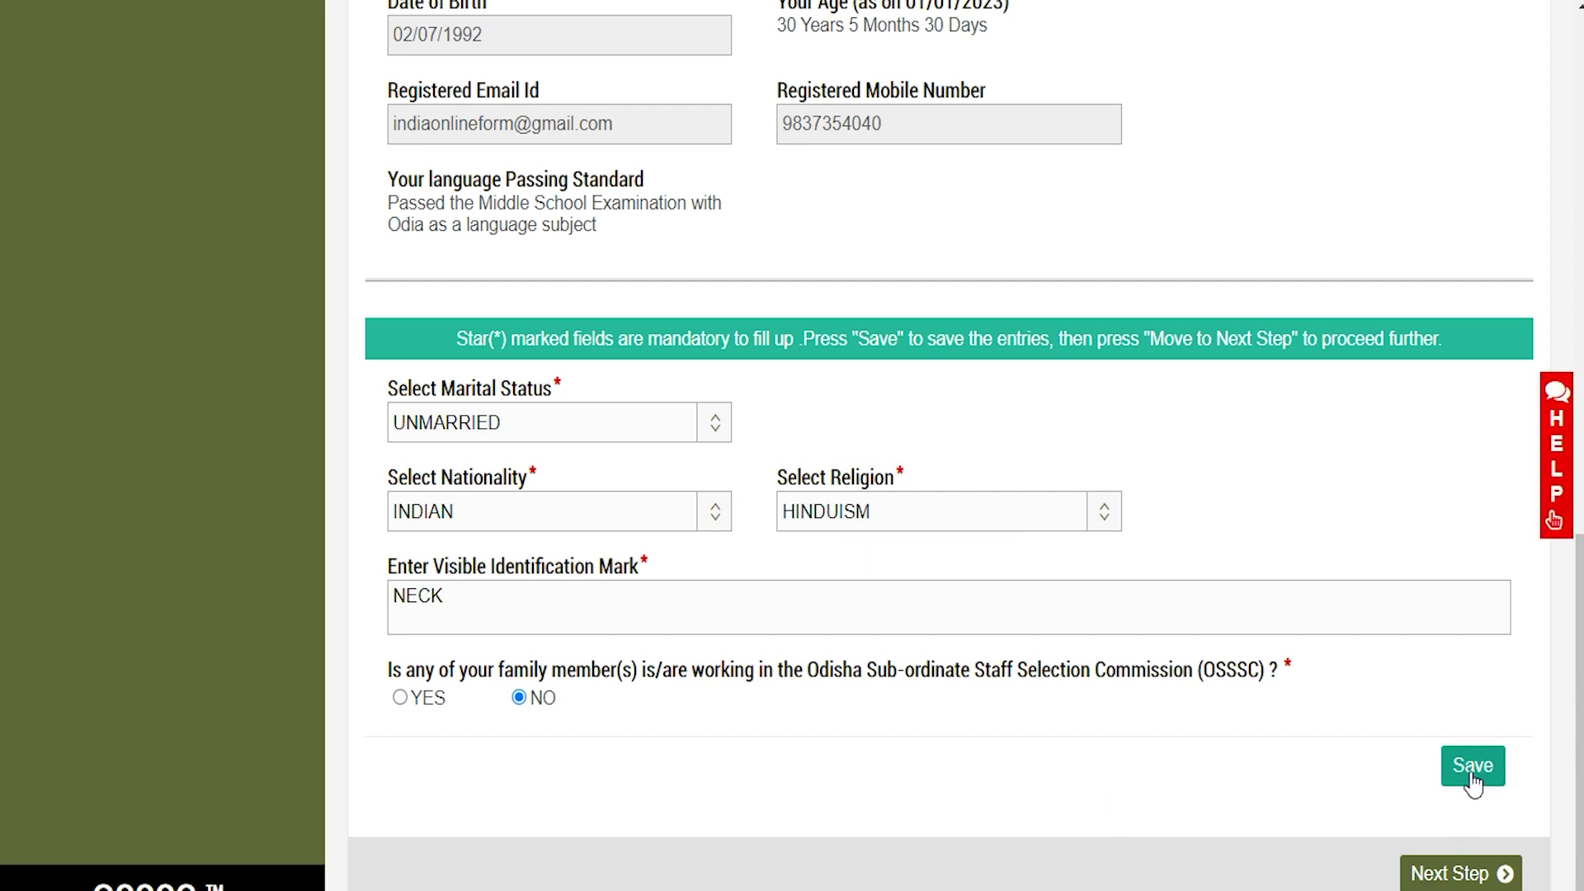
pyautogui.click(1460, 874)
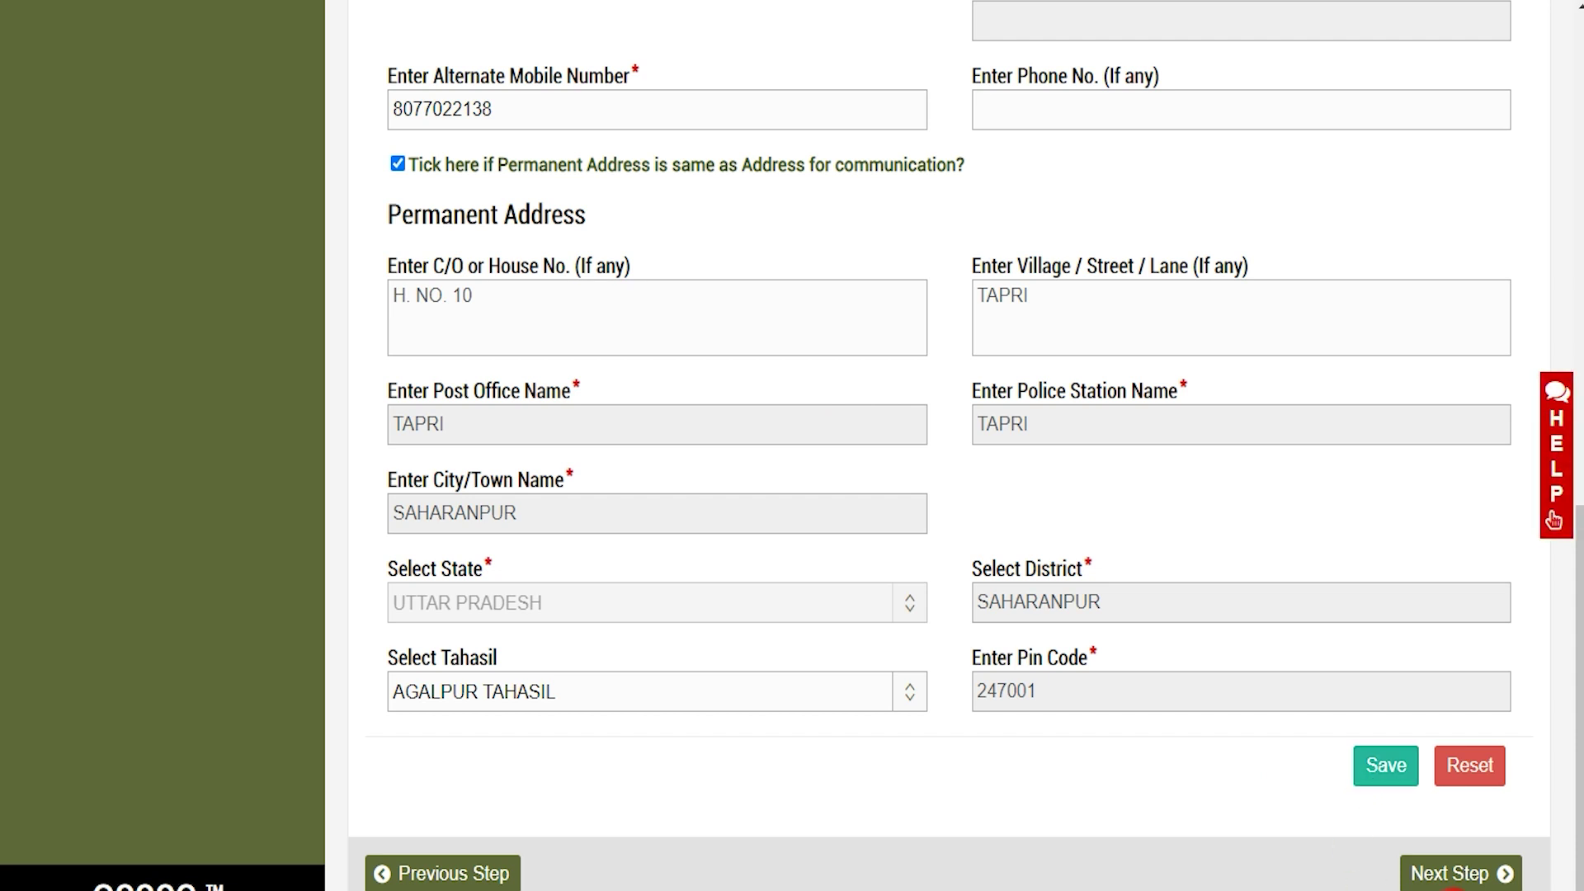
pyautogui.click(1456, 876)
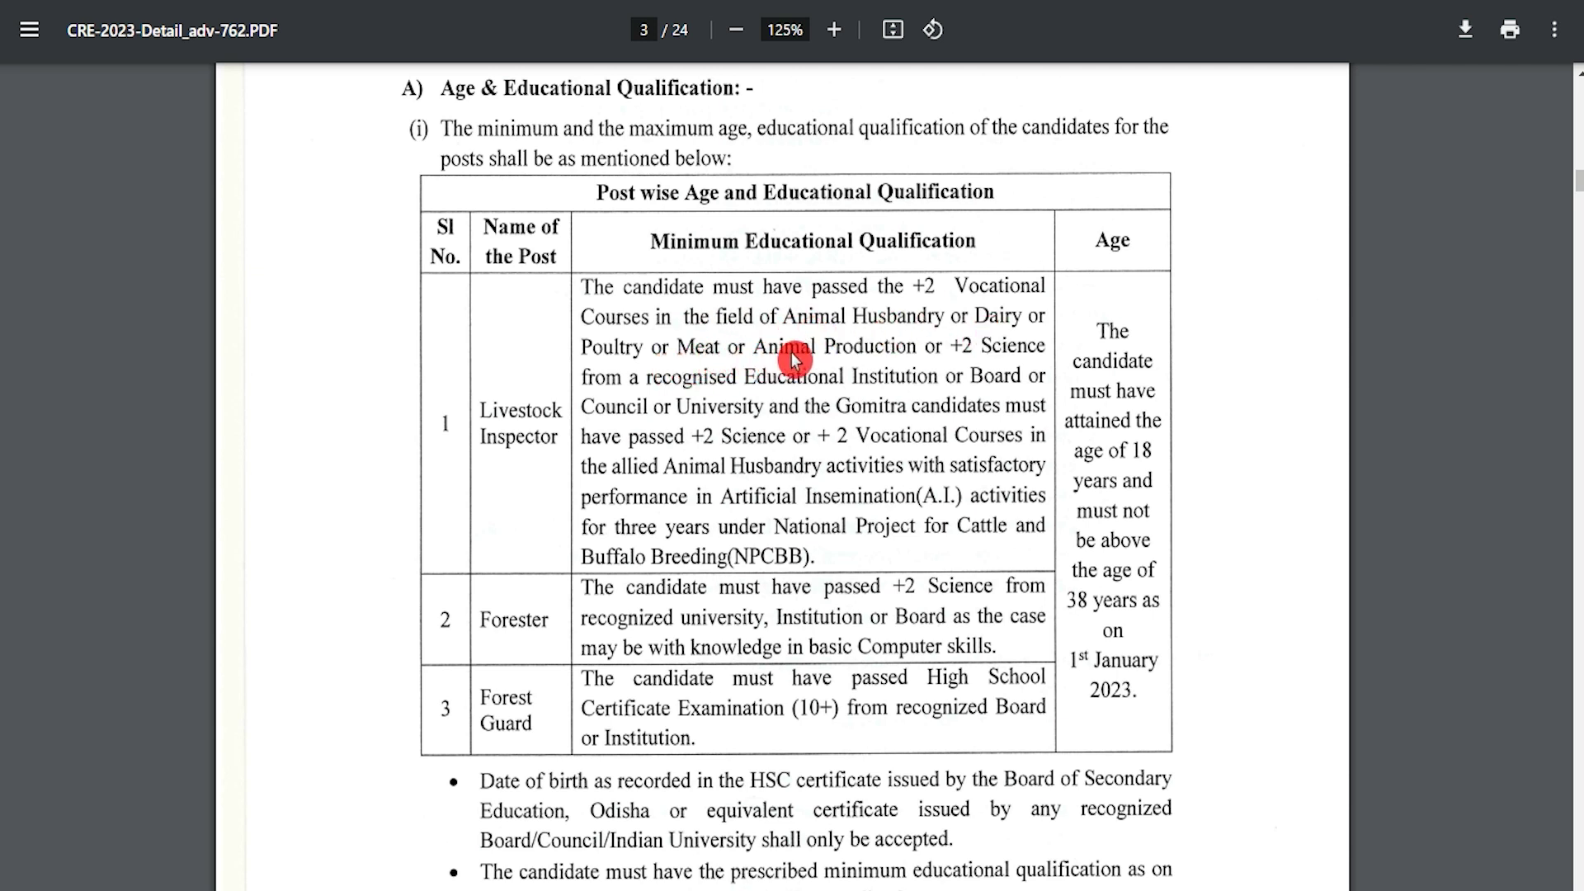
# Check the Forester row of the post-wise qualification table, then return to the Qualification Details form
pyautogui.click(508, 610)
pyautogui.click(840, 592)
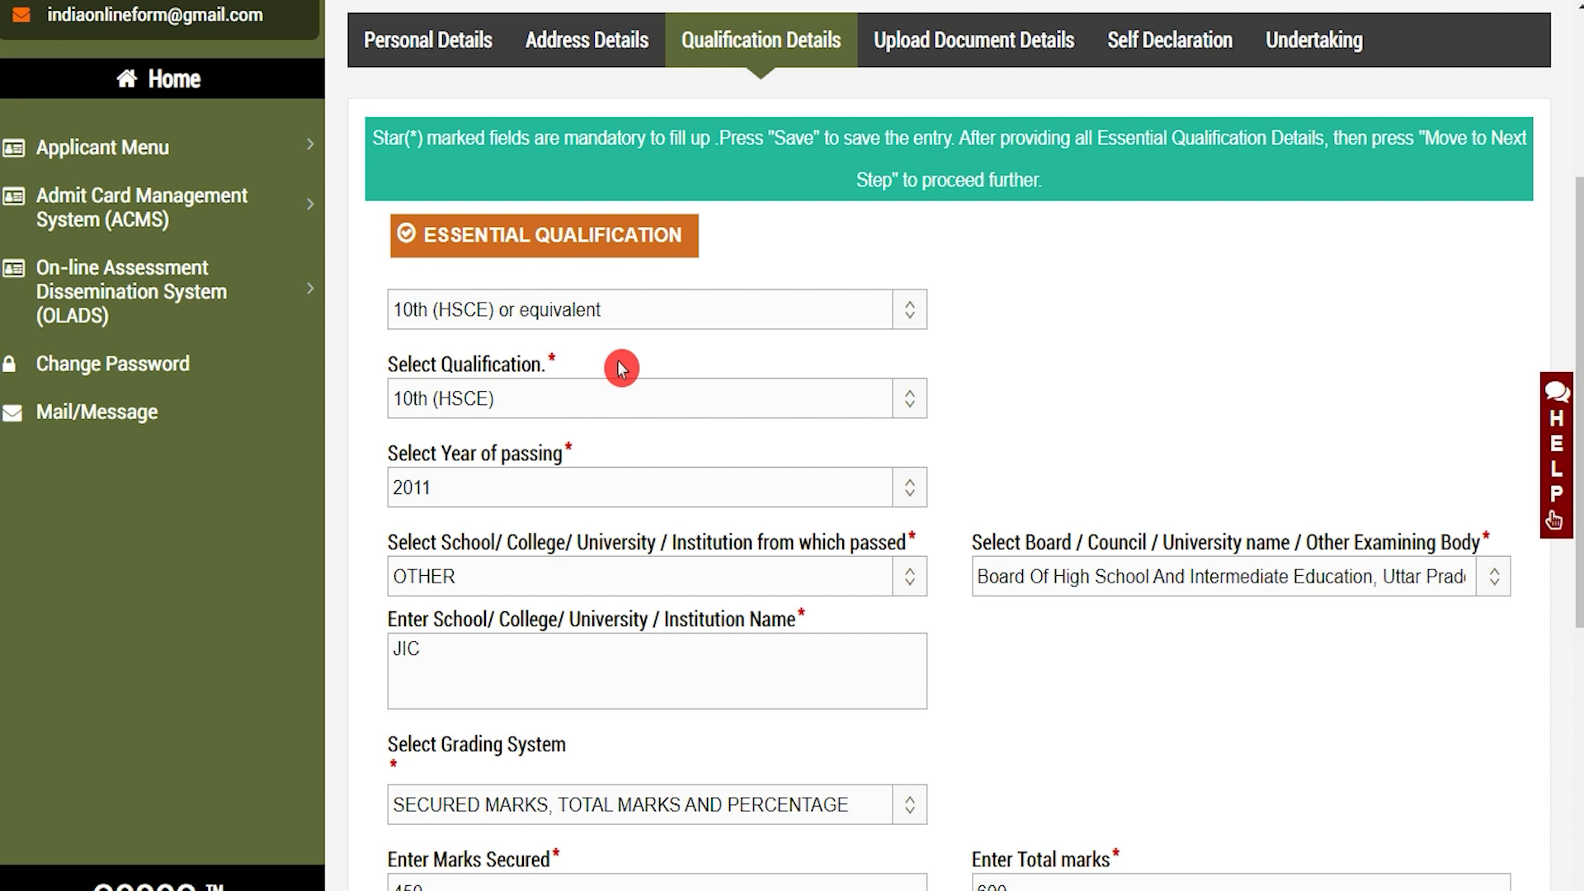
# Save the entered essential qualifications and list the saved entries
pyautogui.scroll(-4, 640, 425)
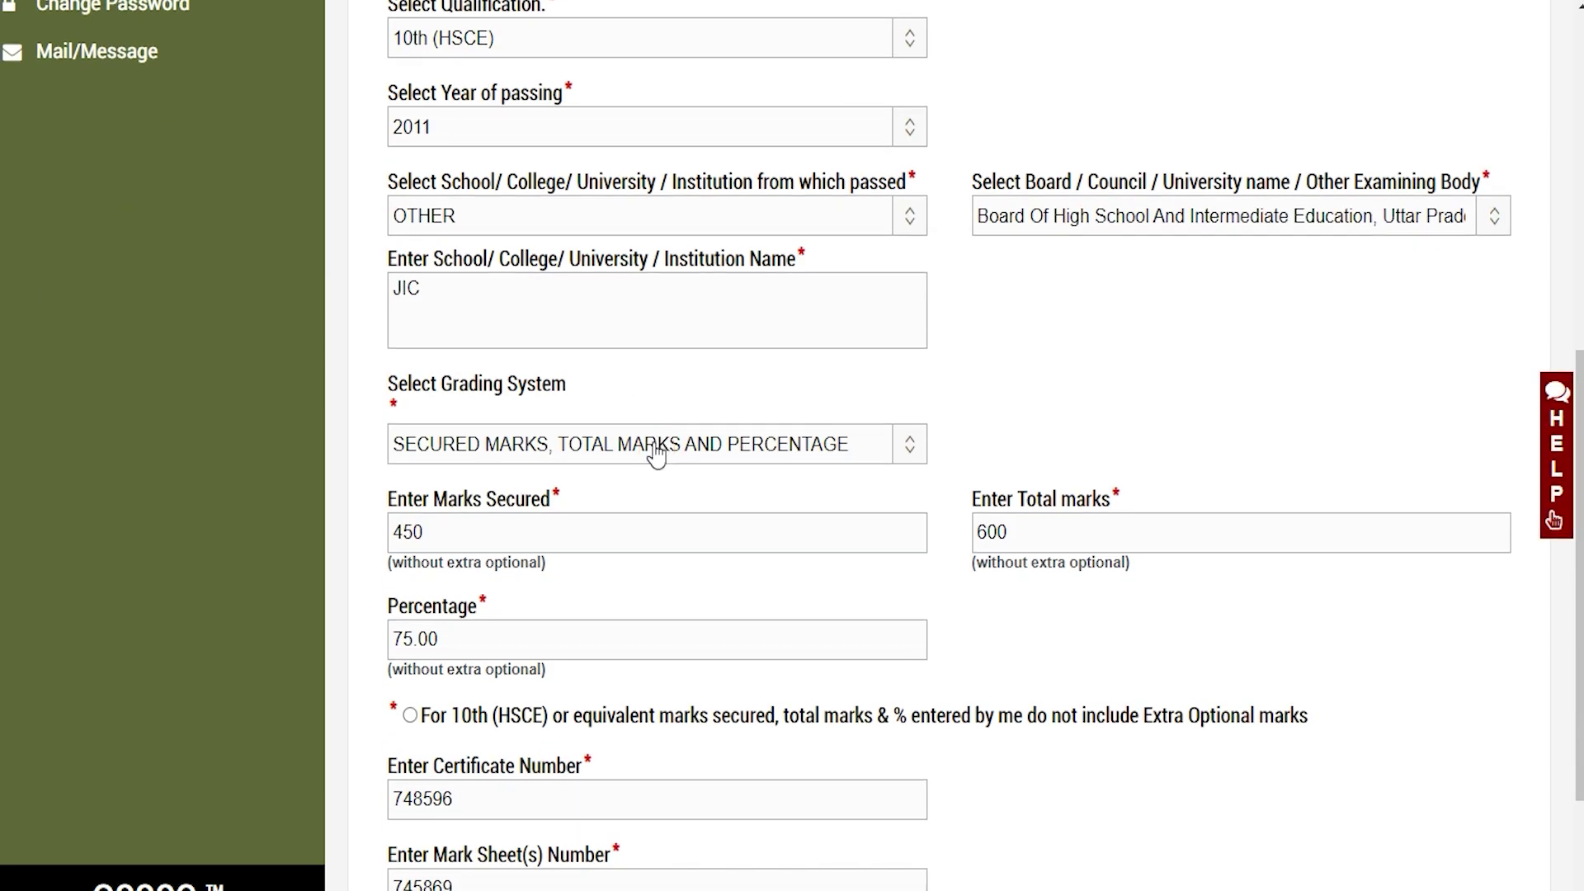
pyautogui.scroll(-3, 655, 452)
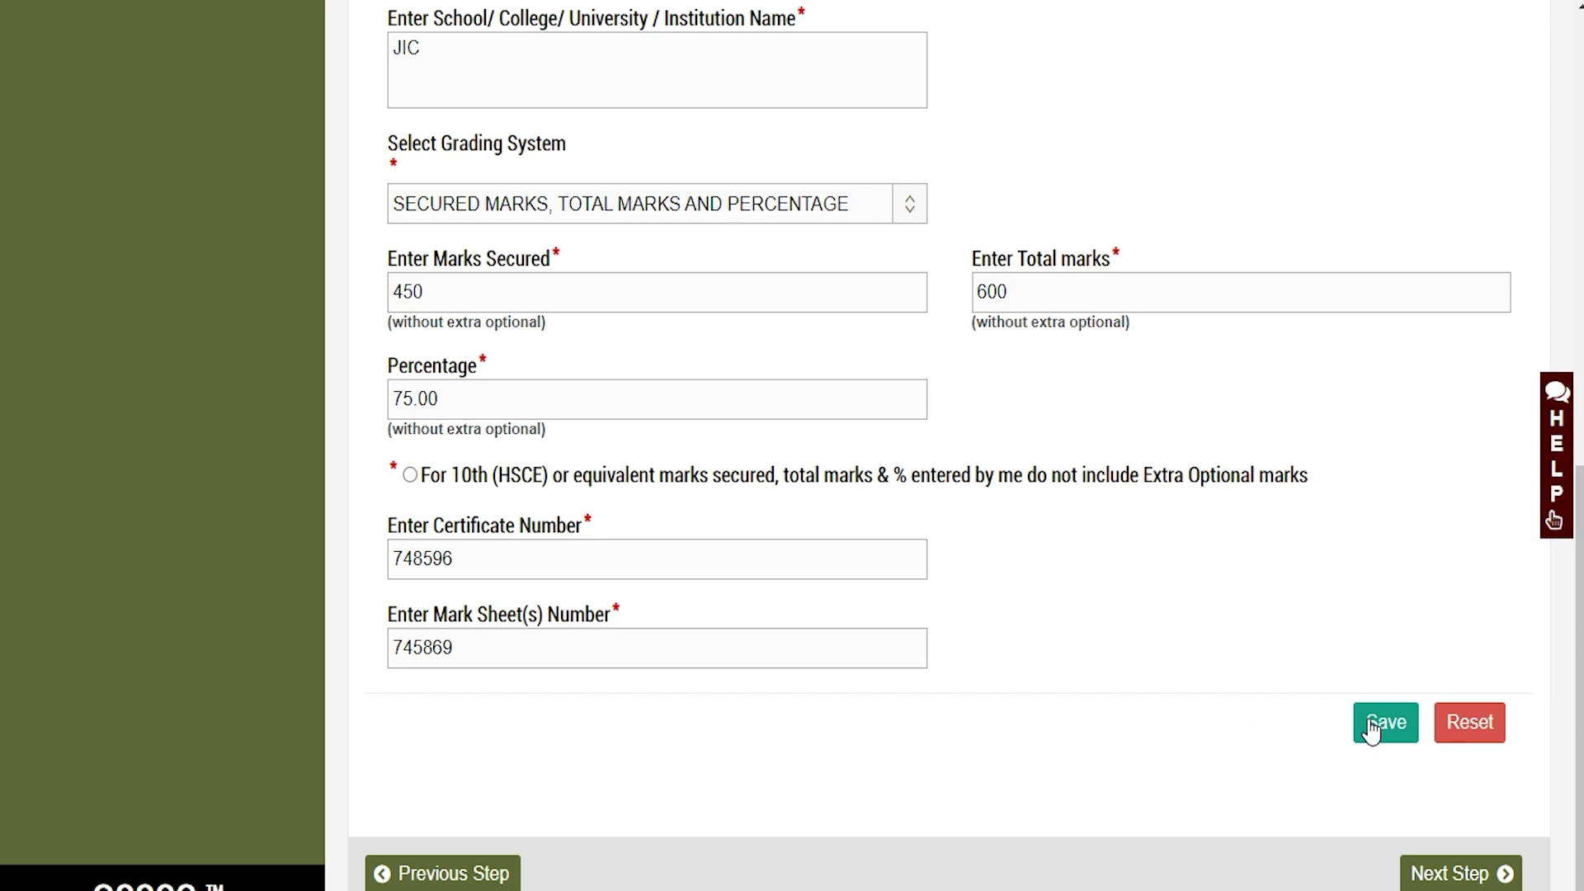
pyautogui.click(1431, 876)
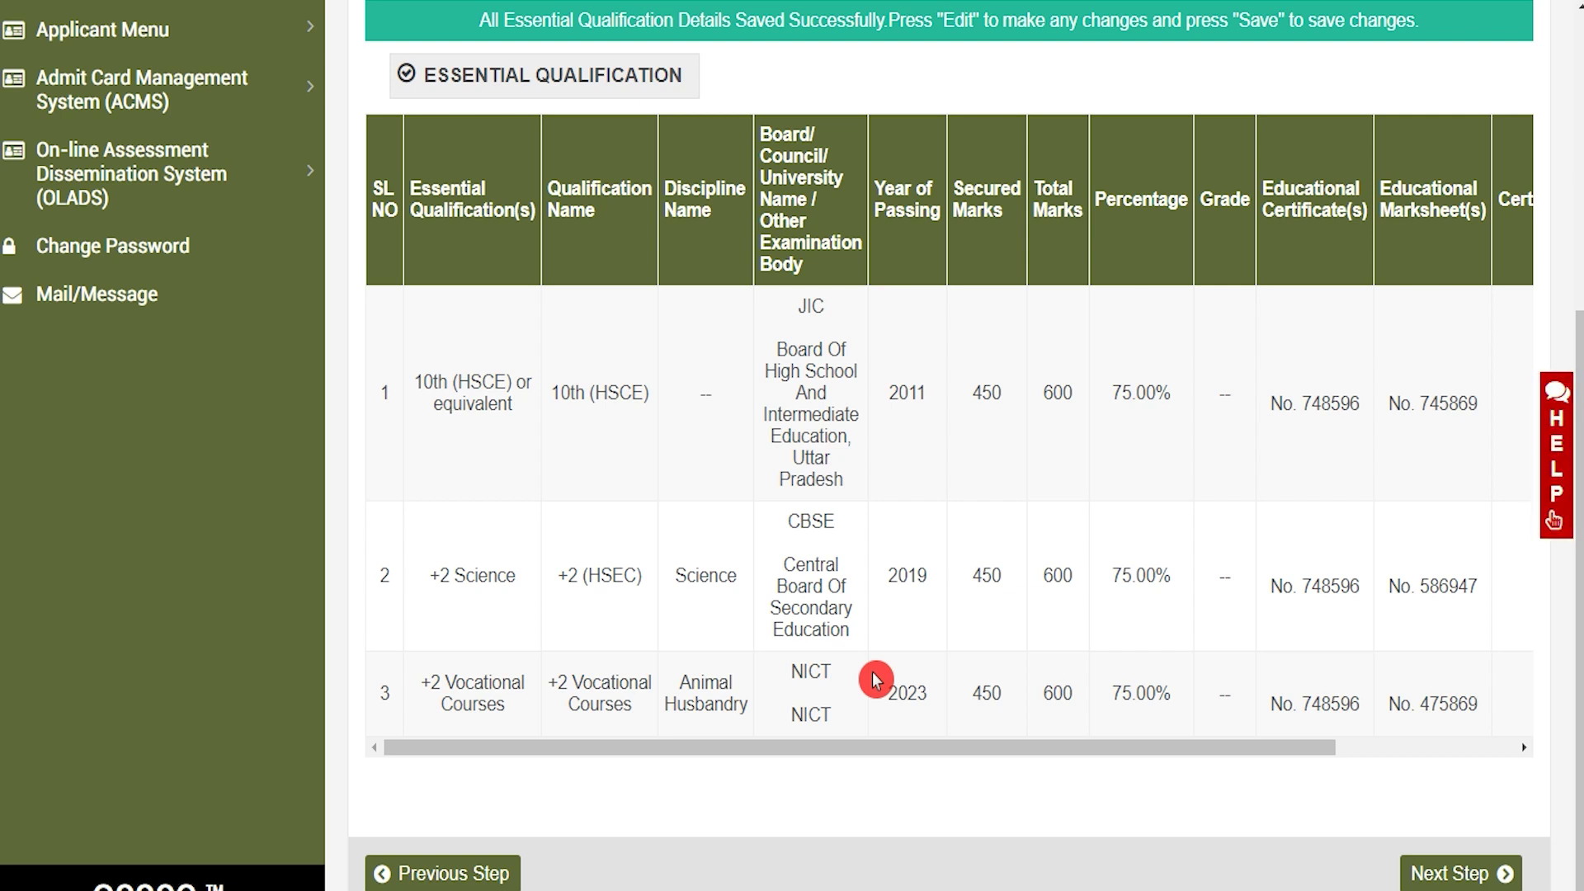
# Review the 10th (HSCE), +2 Science and +2 Vocational entries, then continue to document upload
pyautogui.moveTo(436, 378); pyautogui.dragTo(483, 381)
pyautogui.moveTo(460, 572); pyautogui.dragTo(487, 574)
pyautogui.click(445, 684)
pyautogui.moveTo(446, 685); pyautogui.dragTo(493, 704)
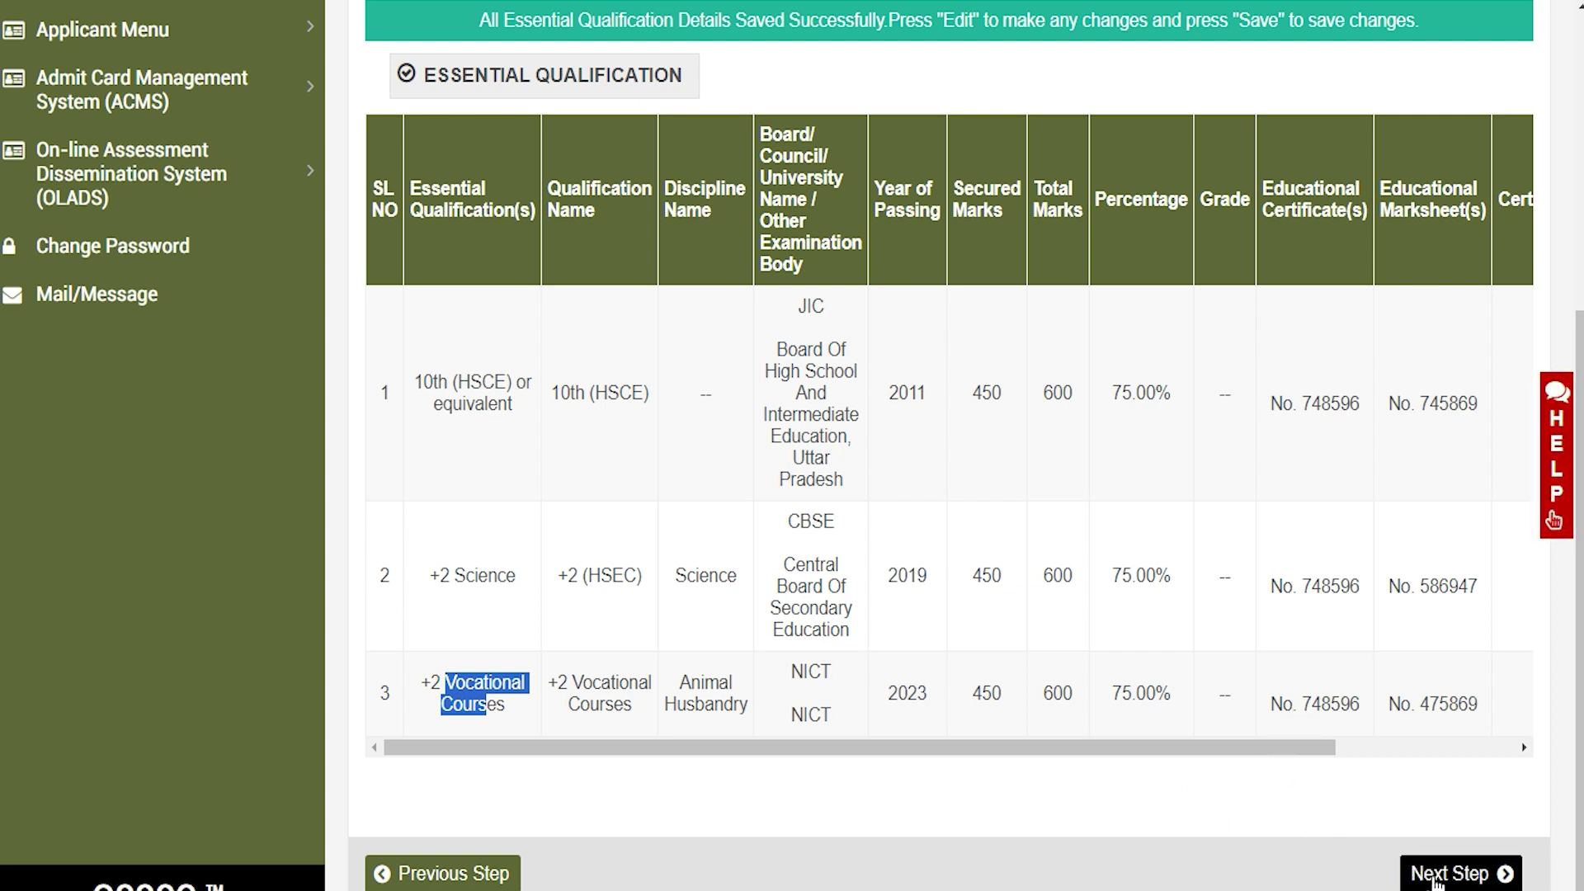
pyautogui.click(1435, 876)
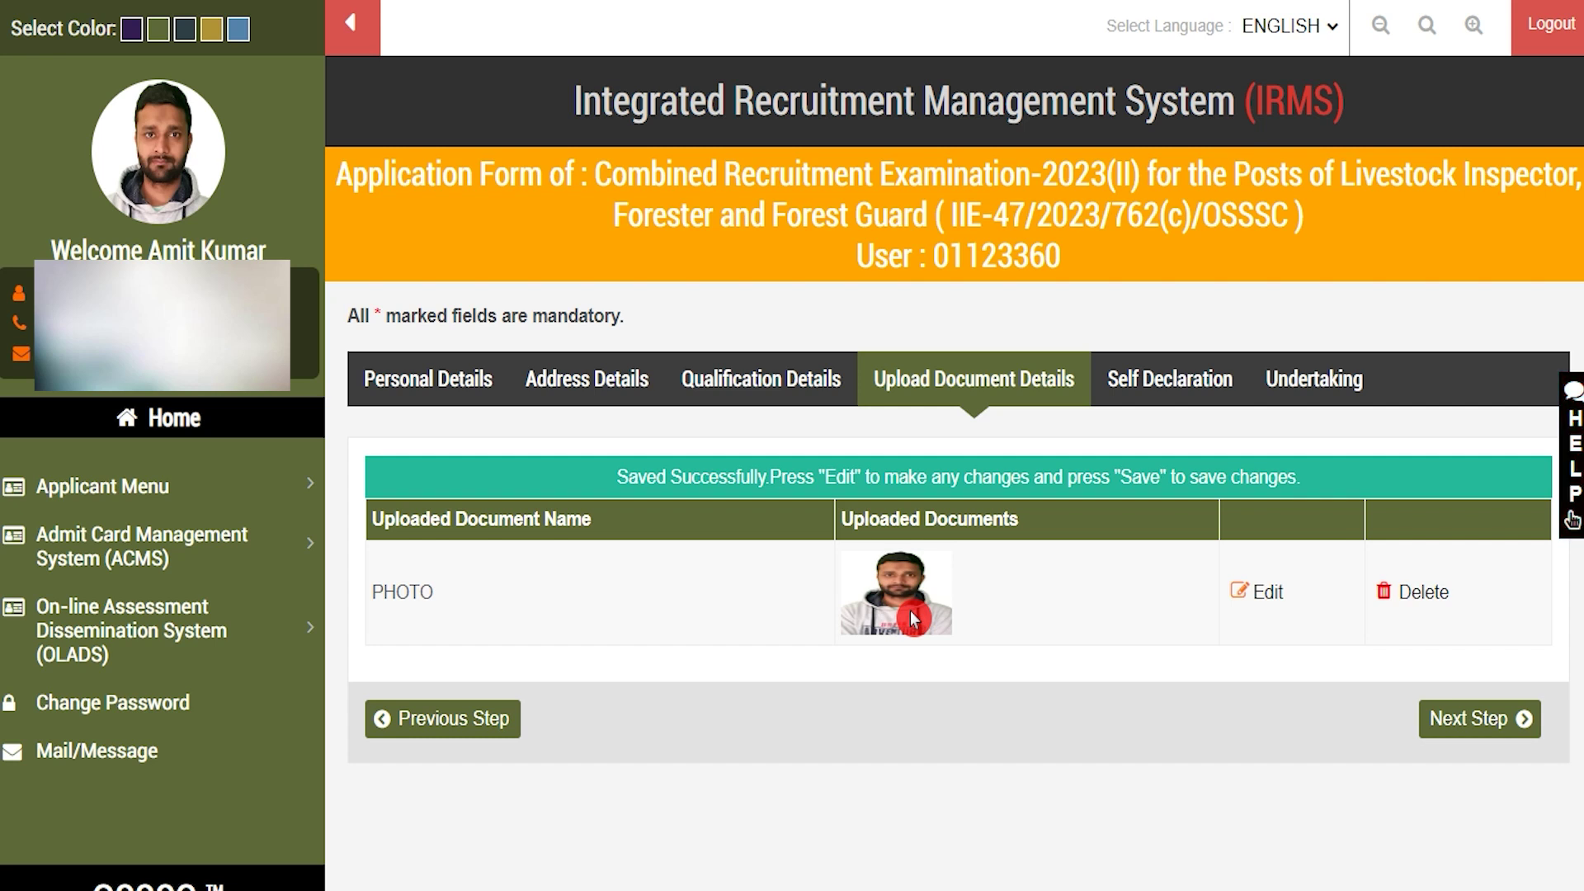
# Opt into the caste-status self-declaration, dated 27/10/2023, and save it to reach the Undertaking
pyautogui.click(1485, 726)
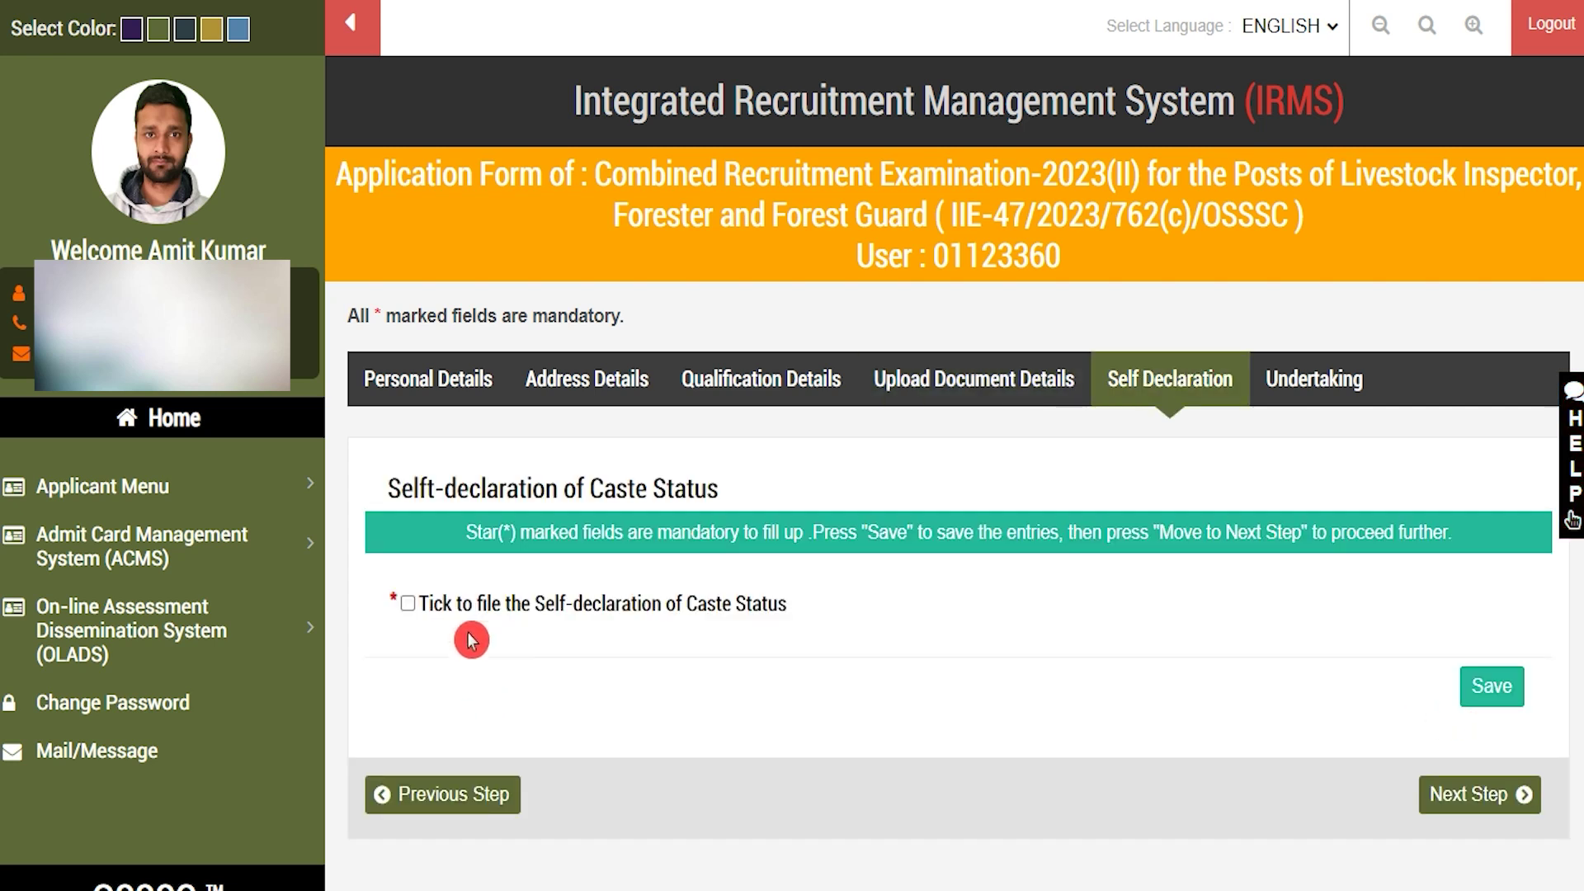
pyautogui.click(487, 603)
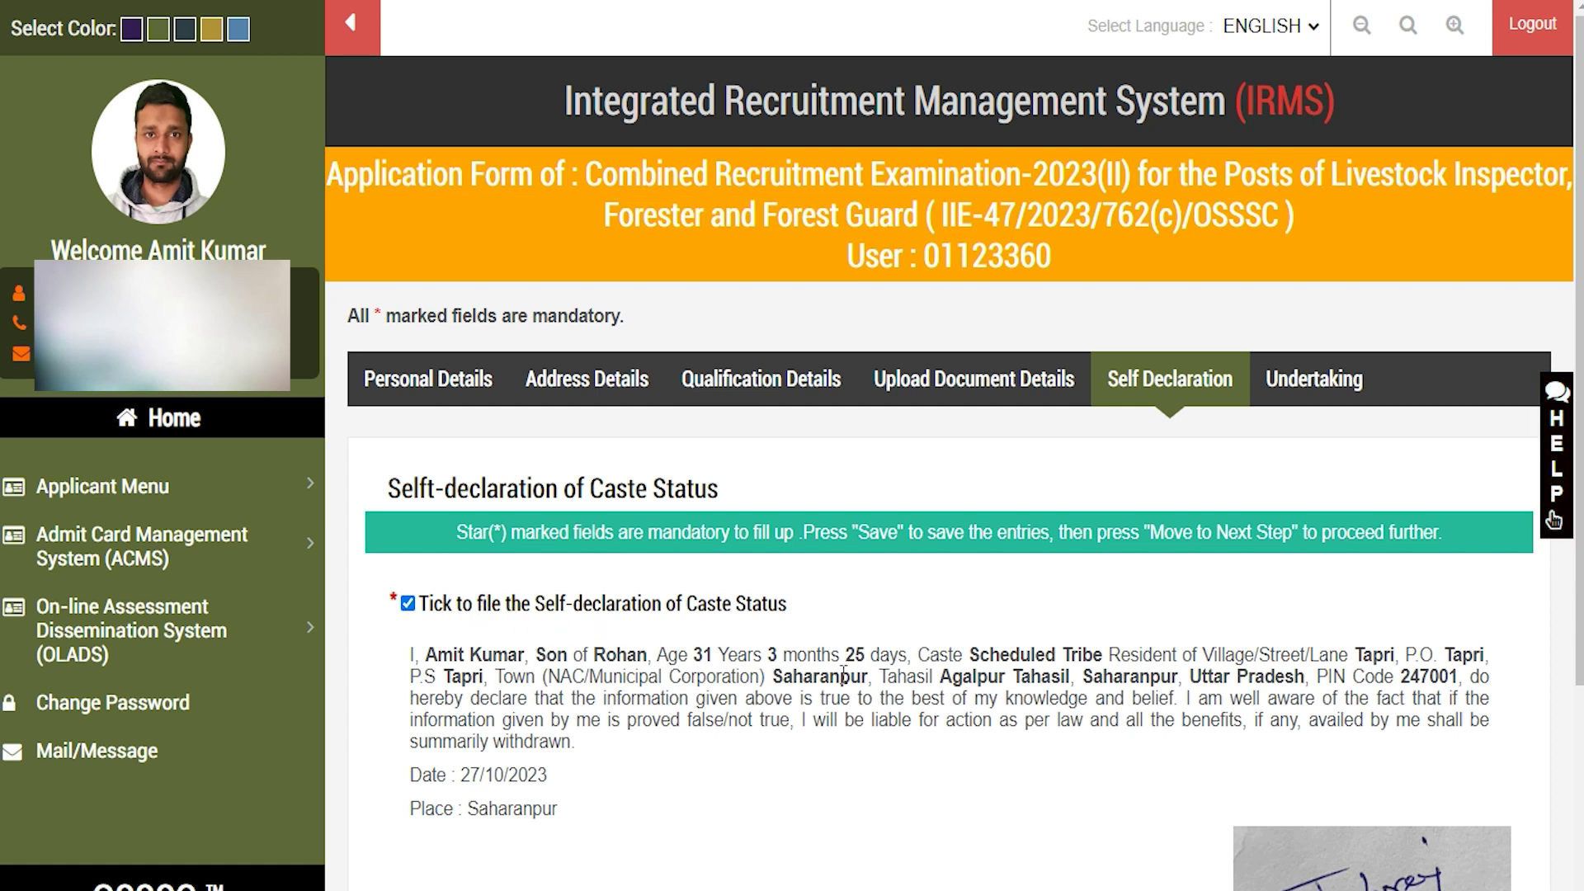
pyautogui.scroll(-4, 844, 675)
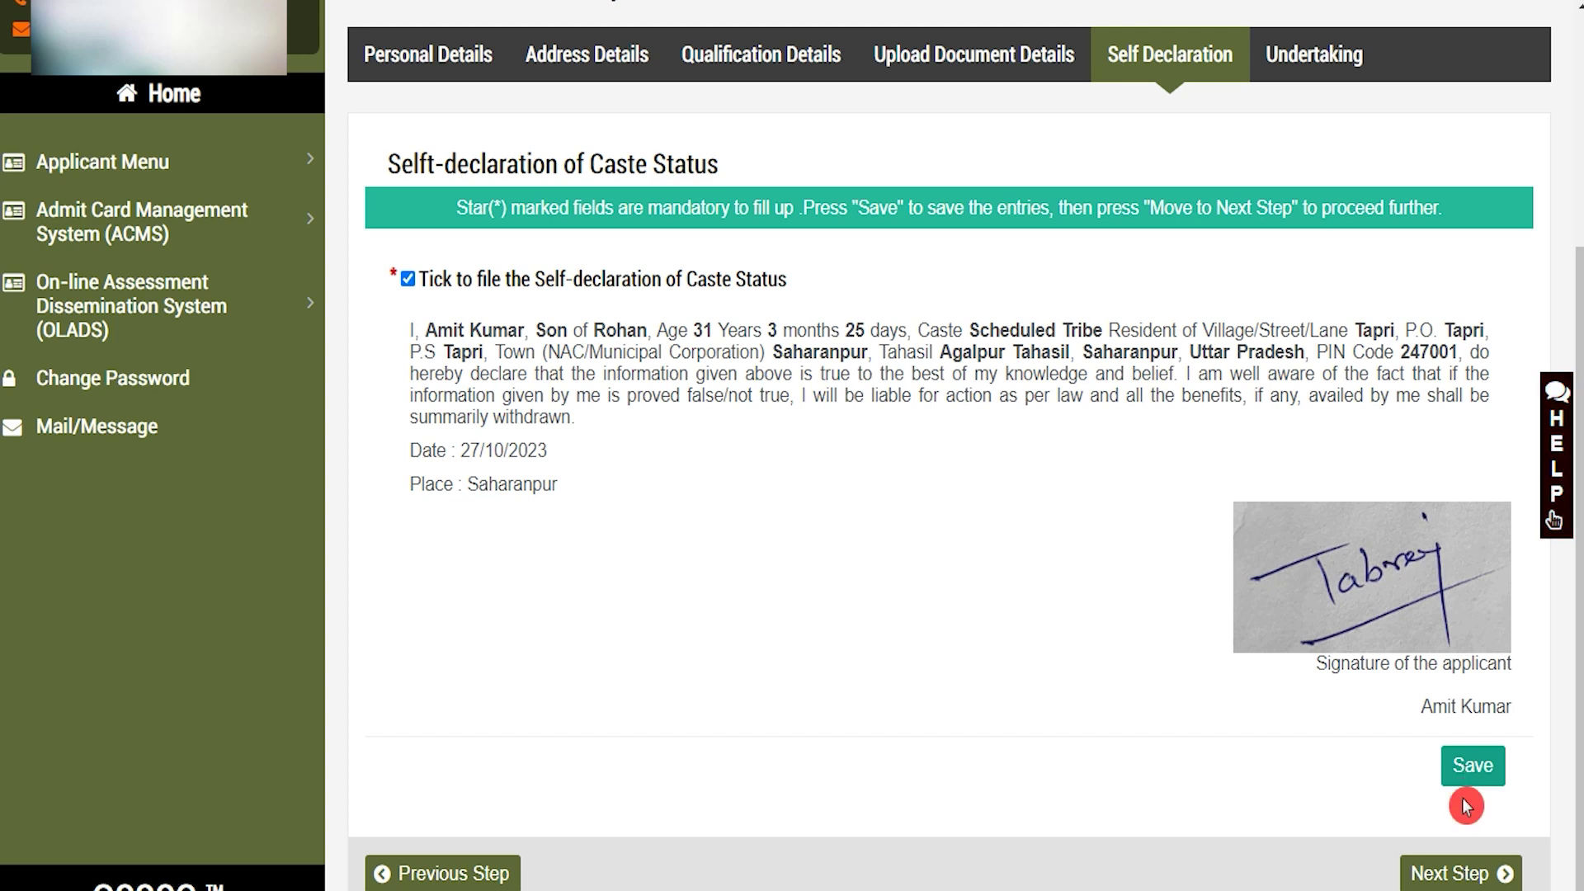
pyautogui.click(1452, 873)
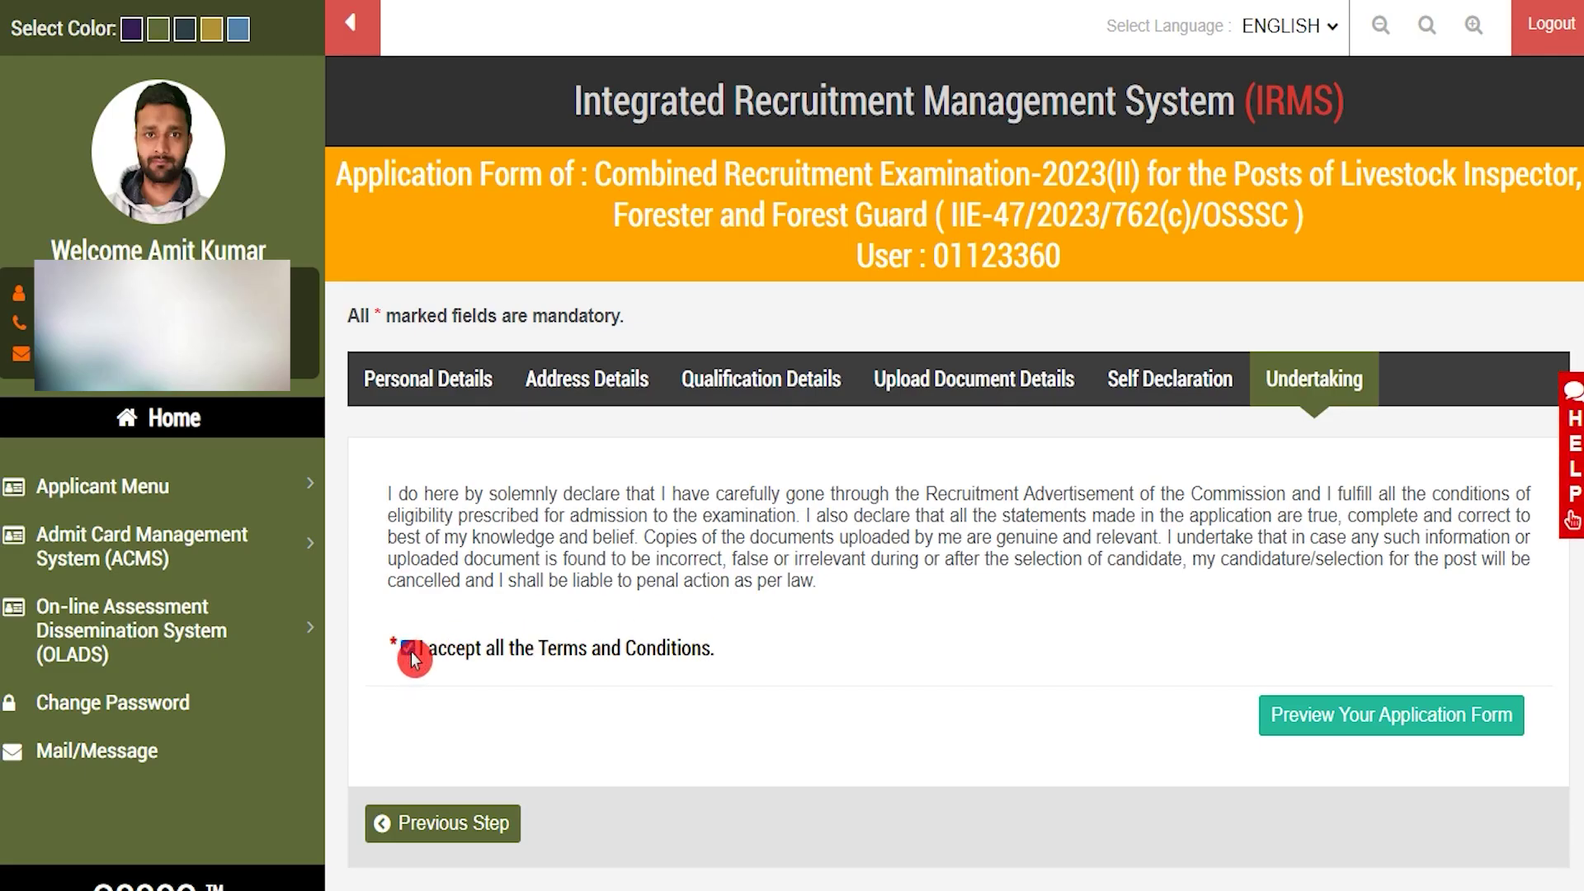
# Preview and submit the application form, then return to the dashboard showing status Submitted
pyautogui.click(1427, 718)
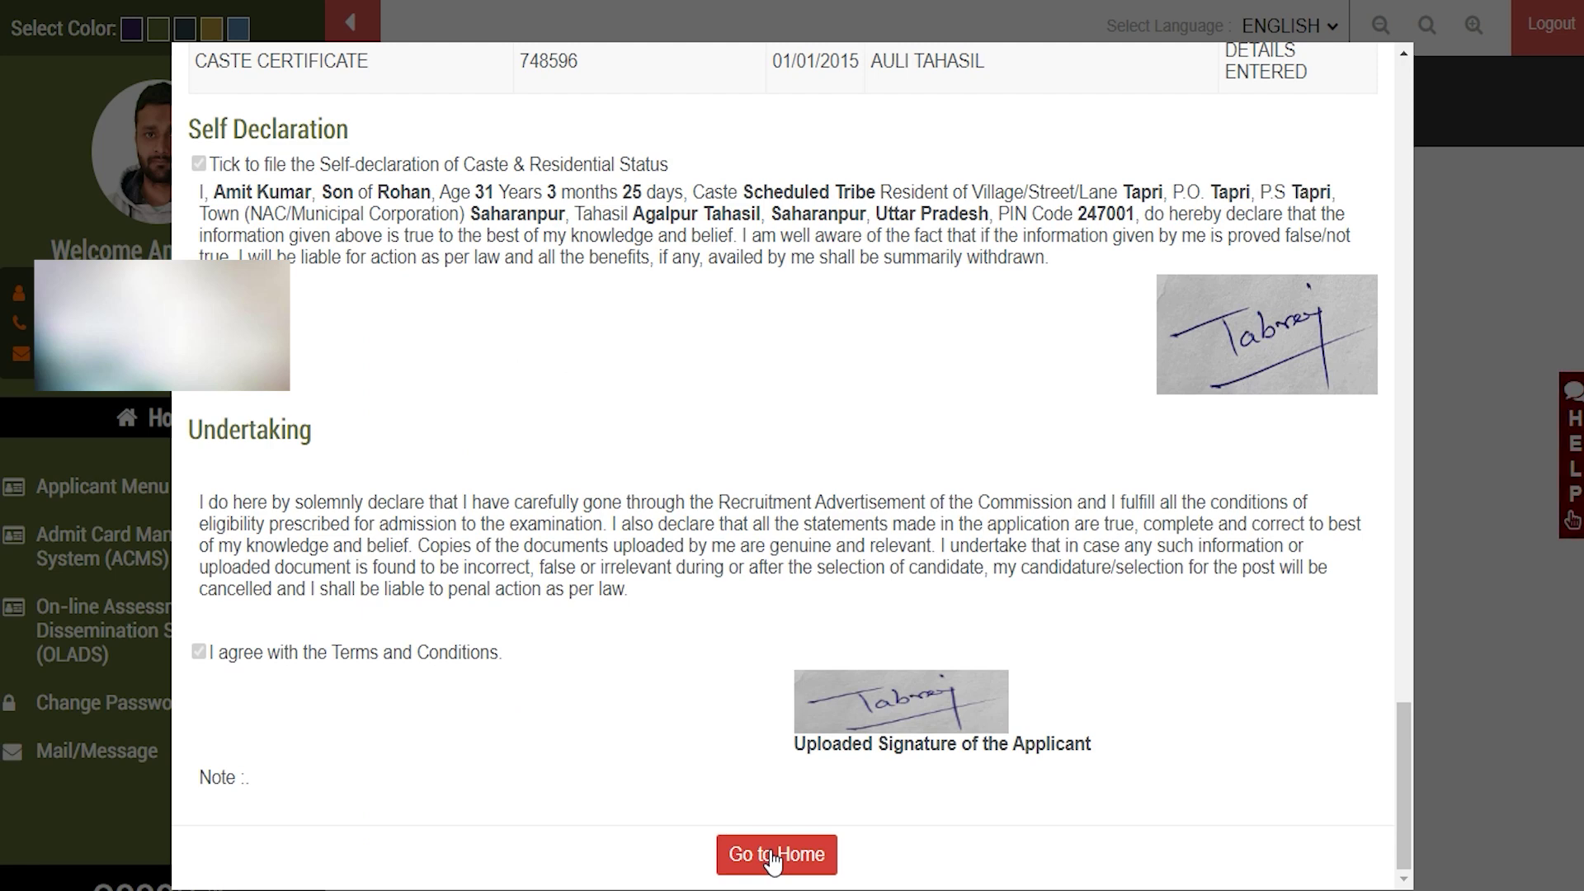
pyautogui.click(774, 857)
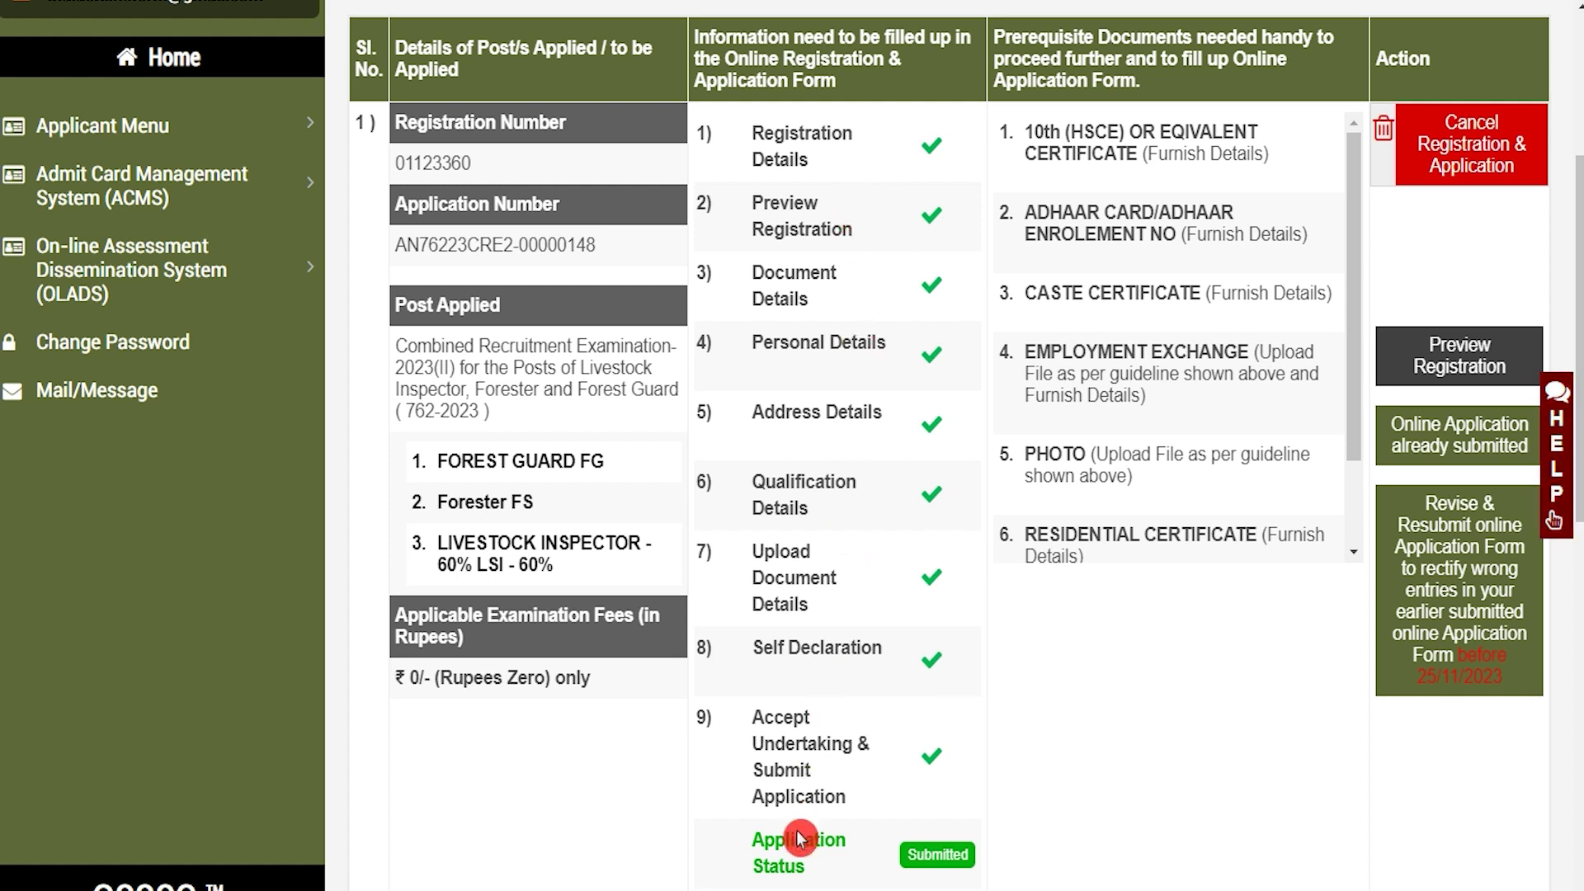
# Highlight the Submitted application status, then go to the OSSSC public home page
pyautogui.moveTo(774, 836)
pyautogui.mouseDown()
pyautogui.moveTo(800, 850)
pyautogui.moveTo(778, 866)
pyautogui.mouseUp()
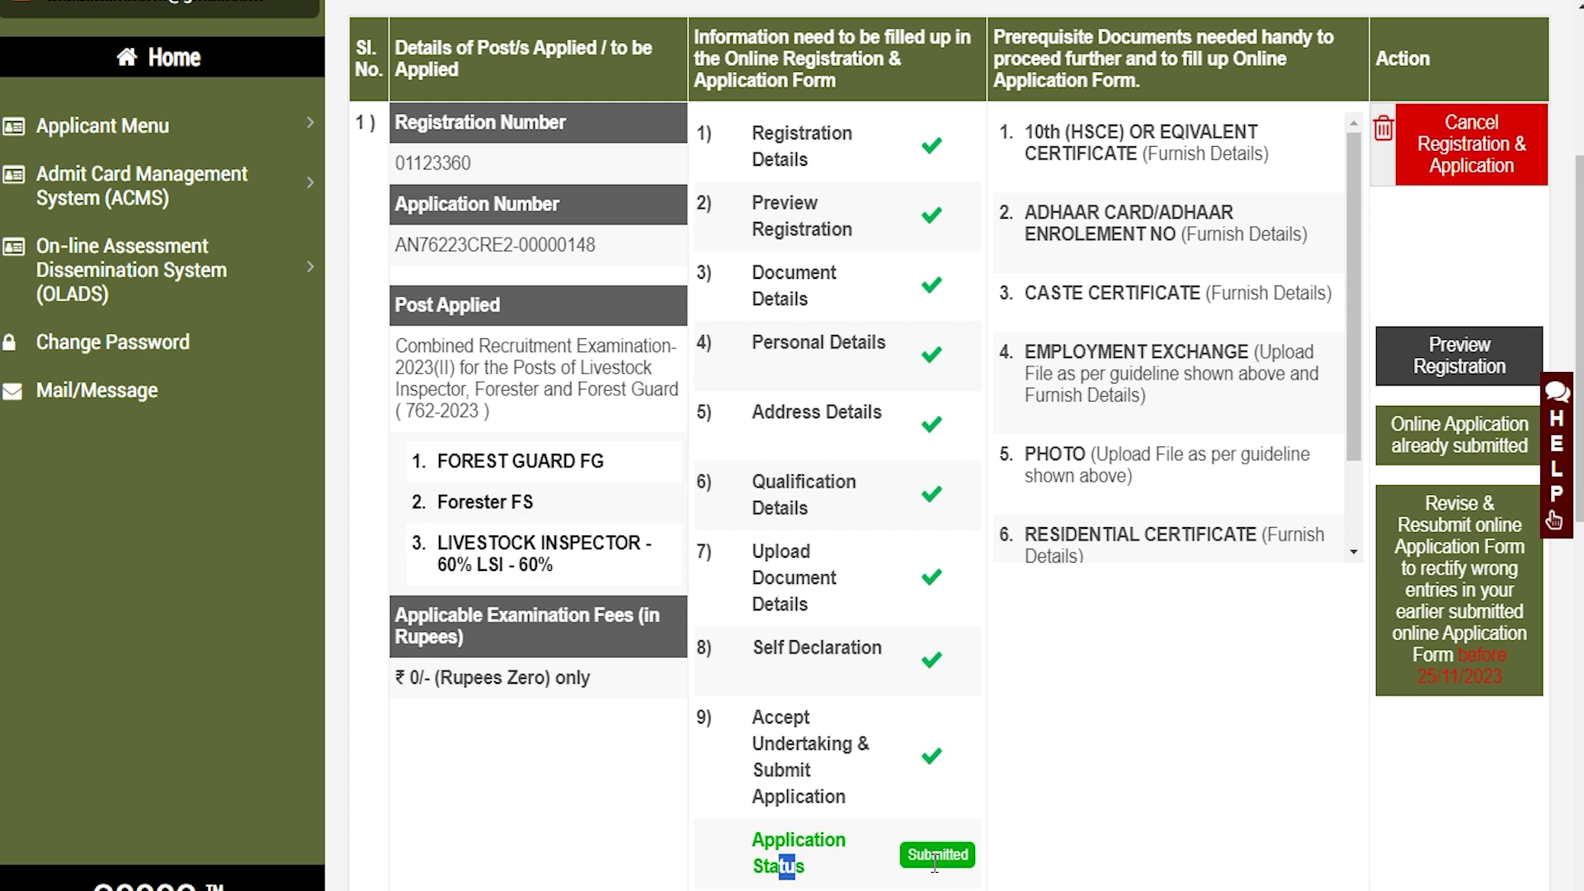
pyautogui.moveTo(921, 854)
pyautogui.mouseDown()
pyautogui.moveTo(949, 855)
pyautogui.moveTo(910, 854)
pyautogui.mouseUp()
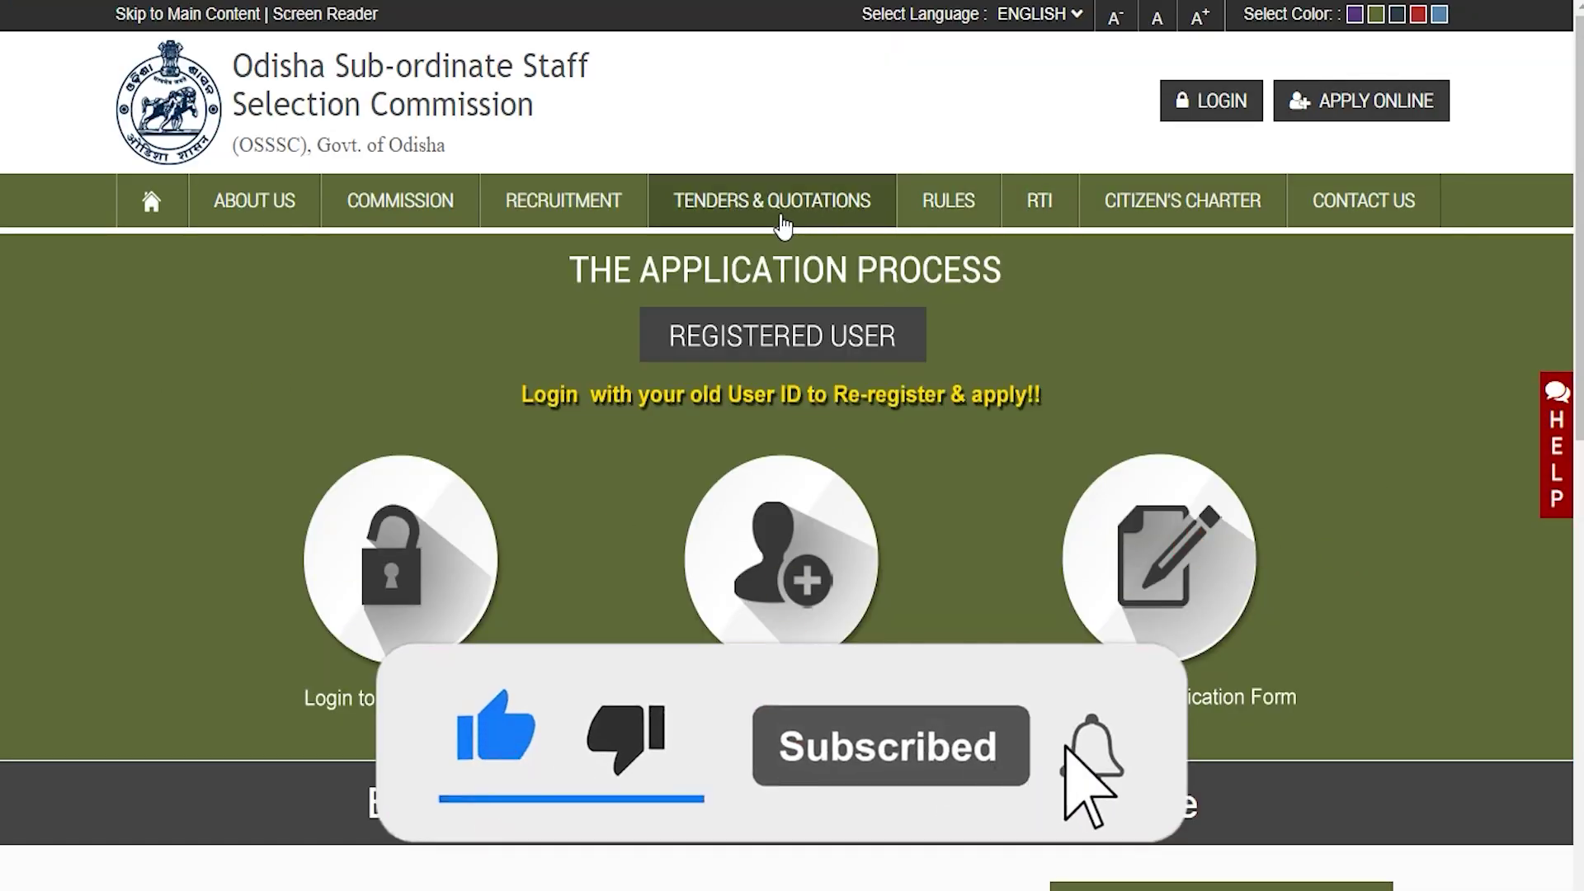
pyautogui.moveTo(569, 218)
pyautogui.moveTo(277, 216)
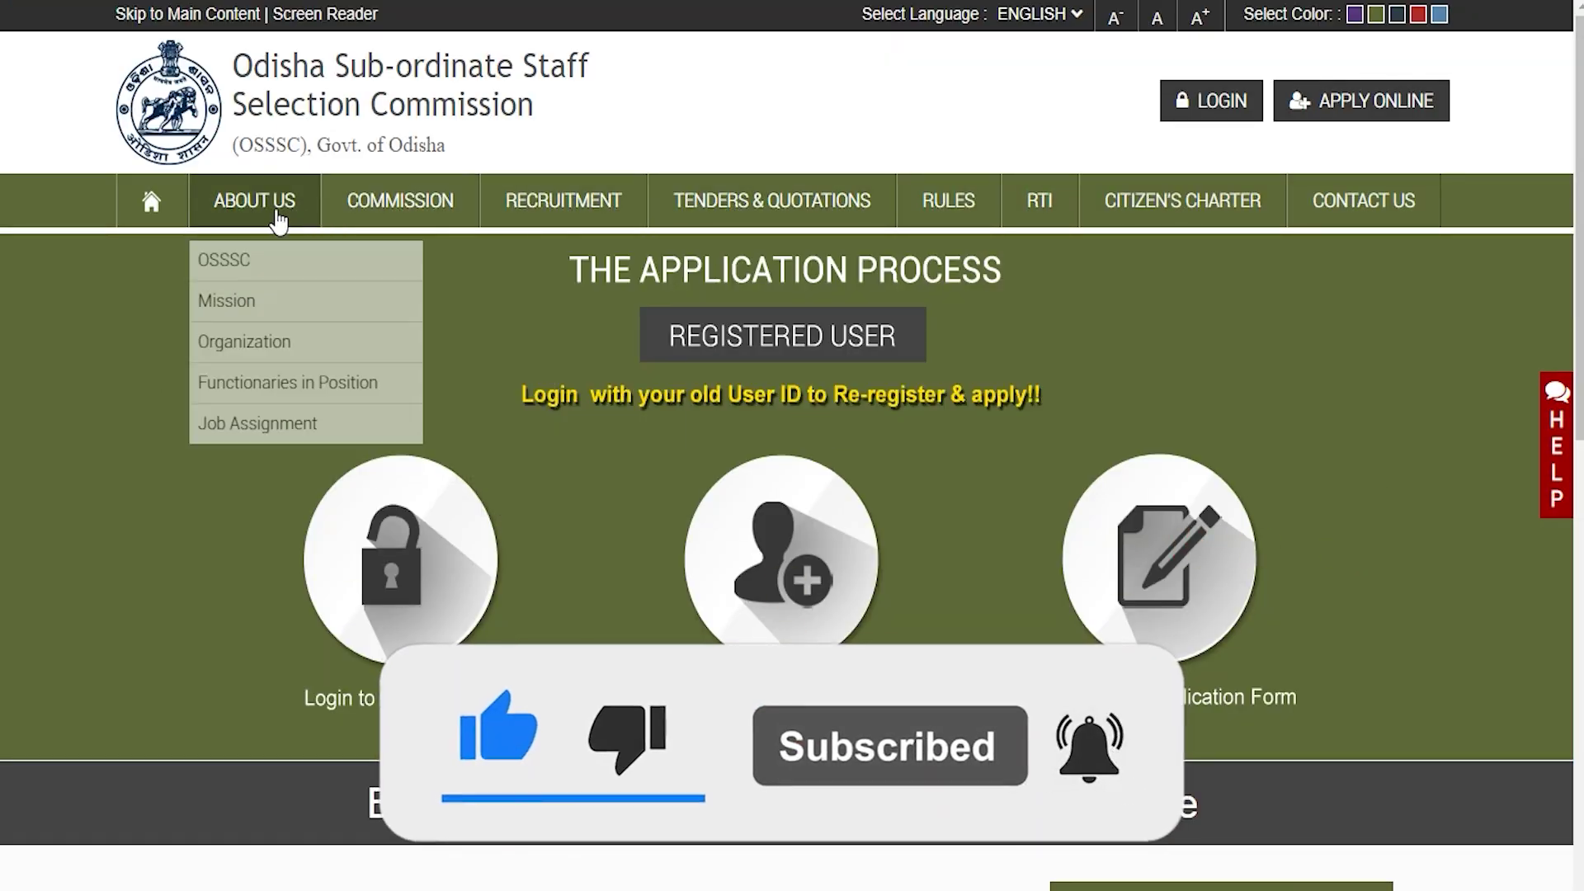